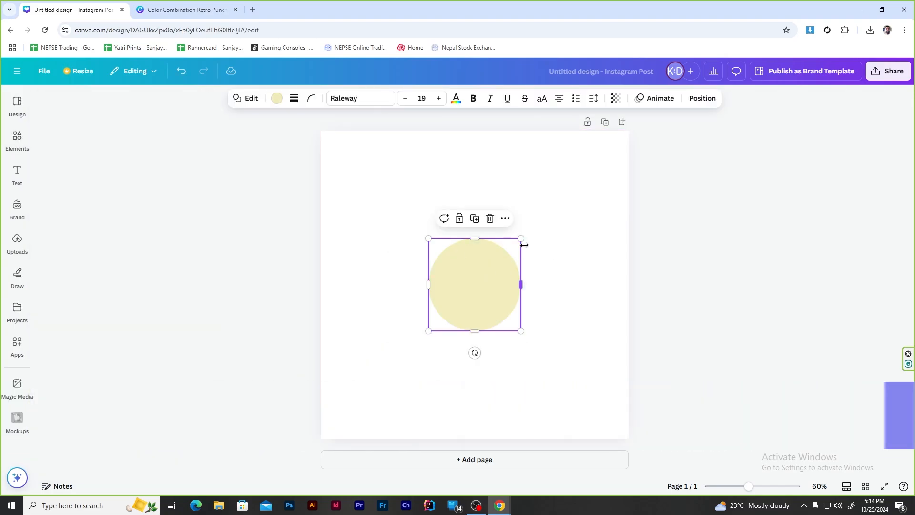
Enlarge the cream circle around the page centre and add a smaller black circle on top of it.
drag(523, 243, 570, 191)
key(Escape)
click(17, 138)
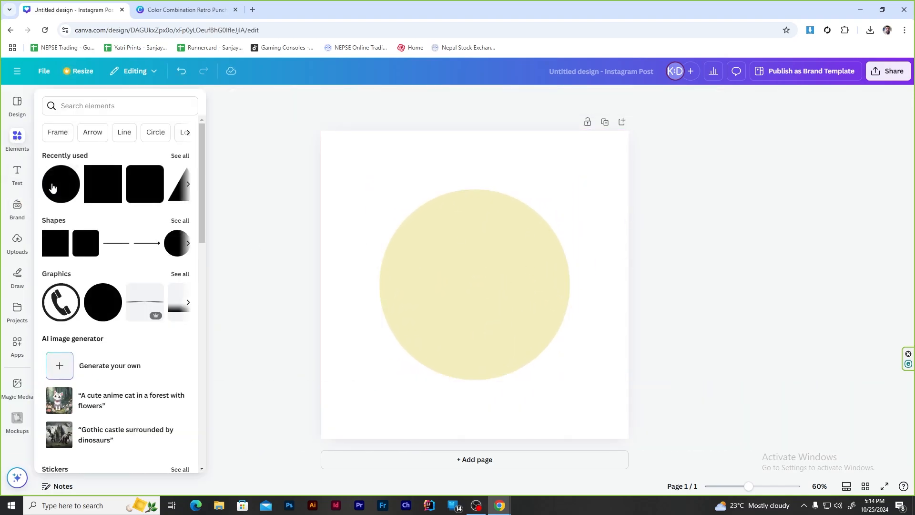
click(52, 187)
click(266, 98)
click(102, 174)
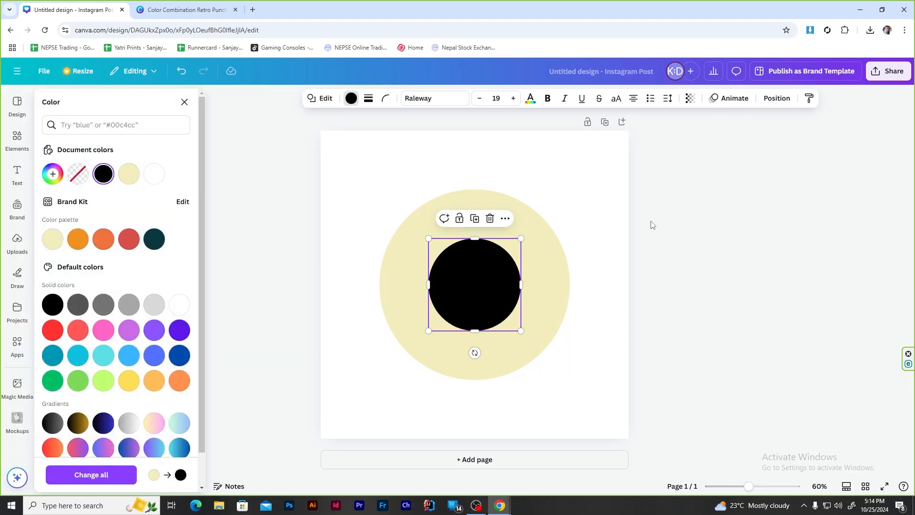
Shrink the black circle and place one copy each on the top and bottom edges of the cream circle.
click(650, 224)
click(488, 305)
drag(521, 238, 480, 378)
click(649, 193)
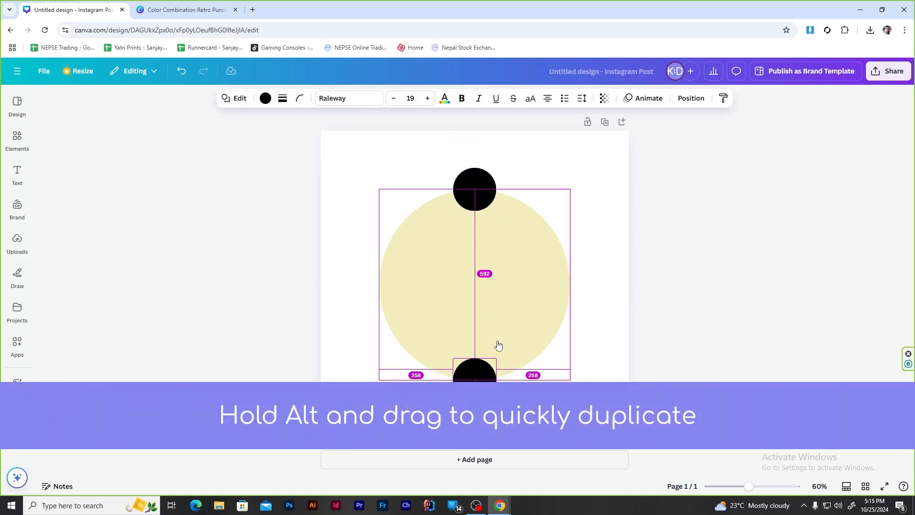
Group the top and bottom black circles.
shift+click(476, 190)
right_click(485, 233)
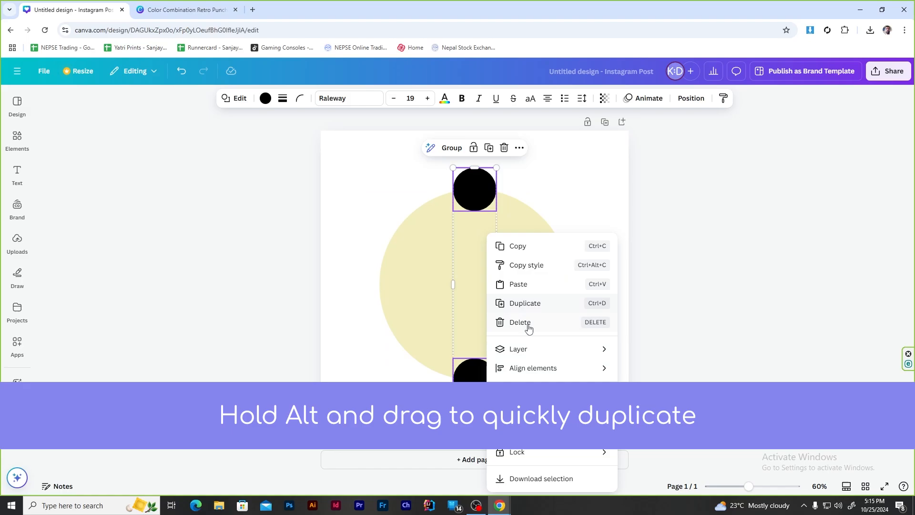
click(527, 395)
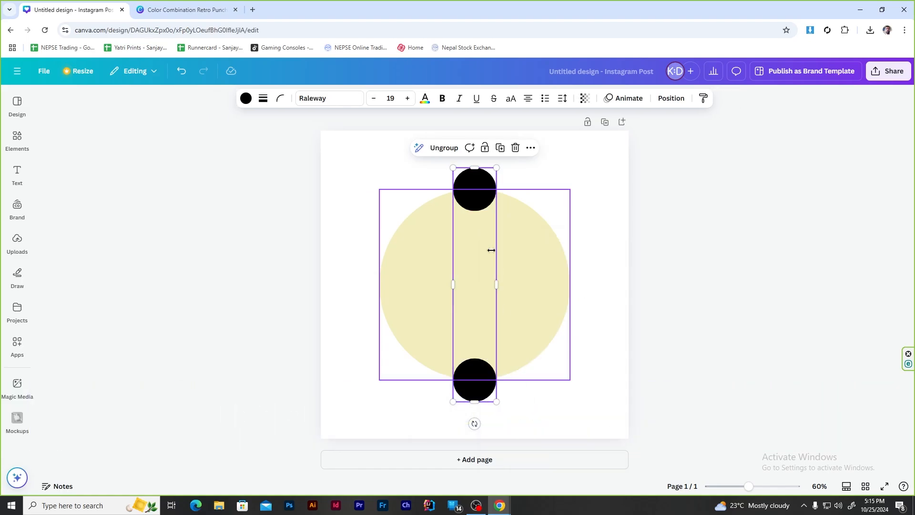
Check the middle and centre alignment of the grouped black circles against the cream circle.
click(403, 227)
drag(360, 195, 595, 377)
click(682, 99)
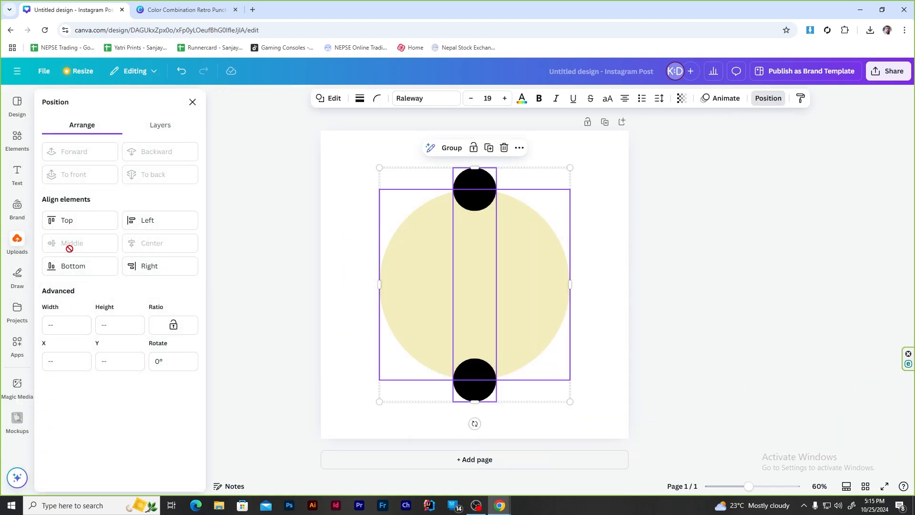
click(193, 102)
click(329, 235)
Lock the cream circle.
right_click(388, 270)
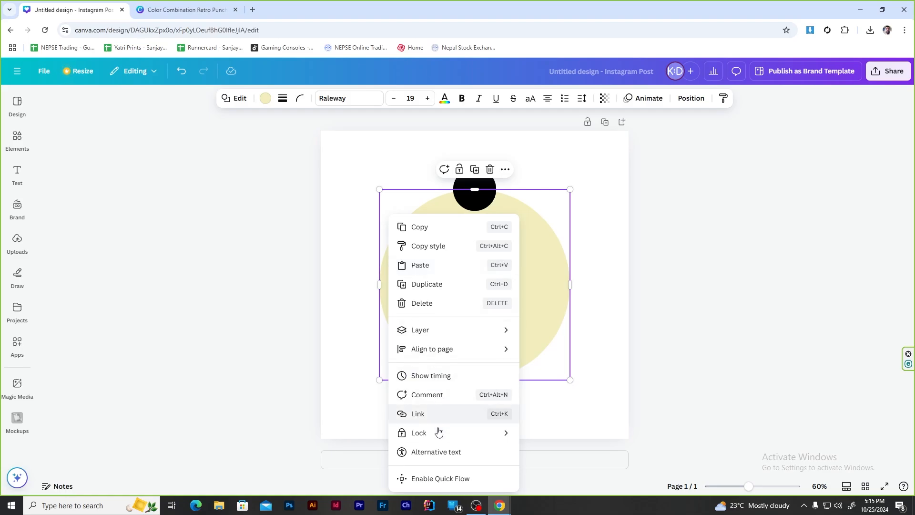
mouse_move(438, 432)
click(550, 444)
Duplicate the black circle pair in place and rotate the copy 90 degrees onto the cream circle's side edges.
click(484, 183)
right_click(484, 183)
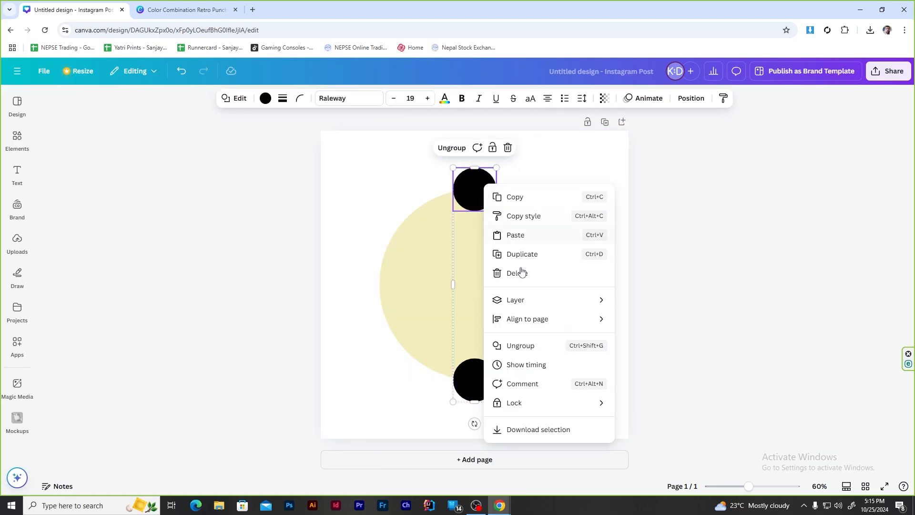
click(522, 259)
mouse_move(471, 206)
mouse_down()
mouse_move(491, 209)
mouse_move(473, 202)
mouse_up()
drag(474, 422, 640, 282)
click(574, 187)
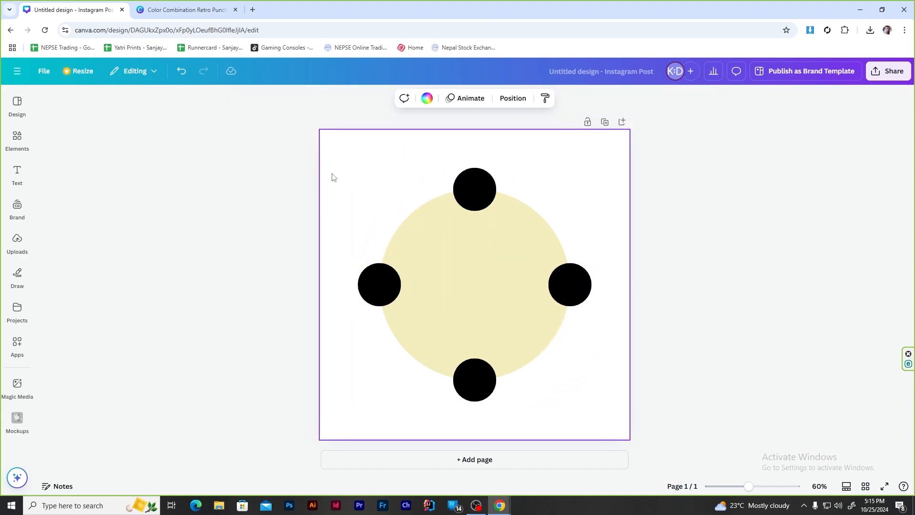
Group the vertical and horizontal pairs of black circles into one group.
drag(358, 208, 623, 409)
right_click(576, 362)
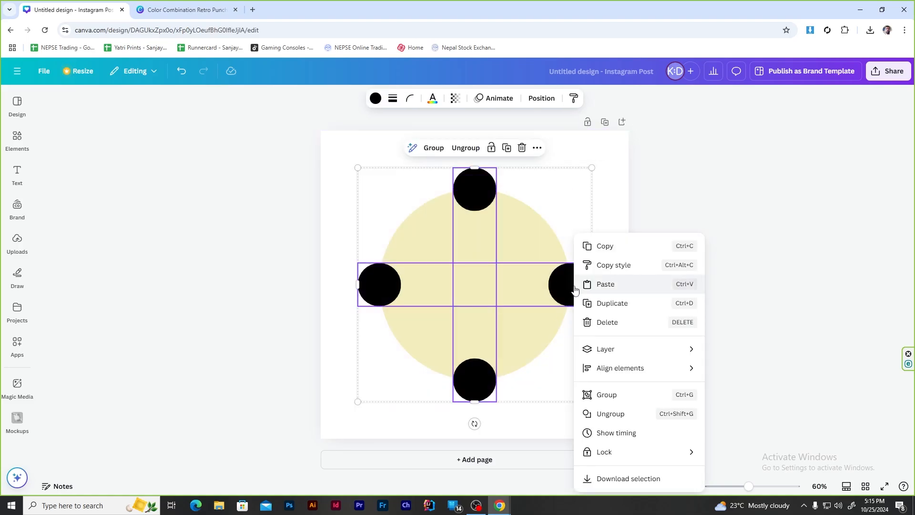
click(607, 395)
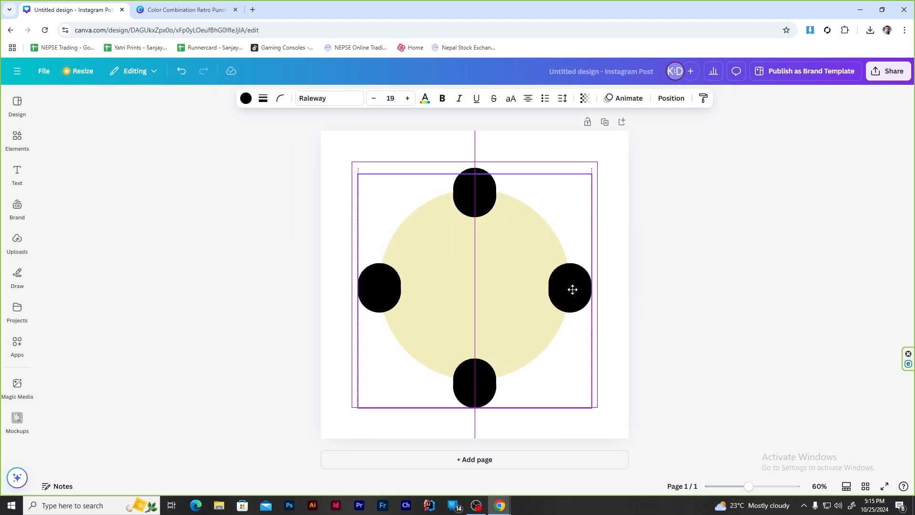
Duplicate the group of four black circles in place and rotate the copy 45 degrees.
drag(475, 423, 377, 382)
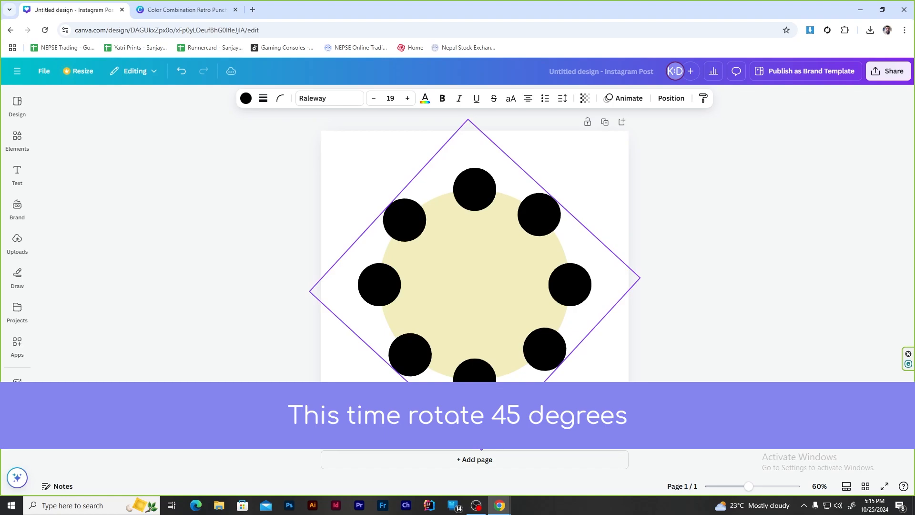
click(628, 196)
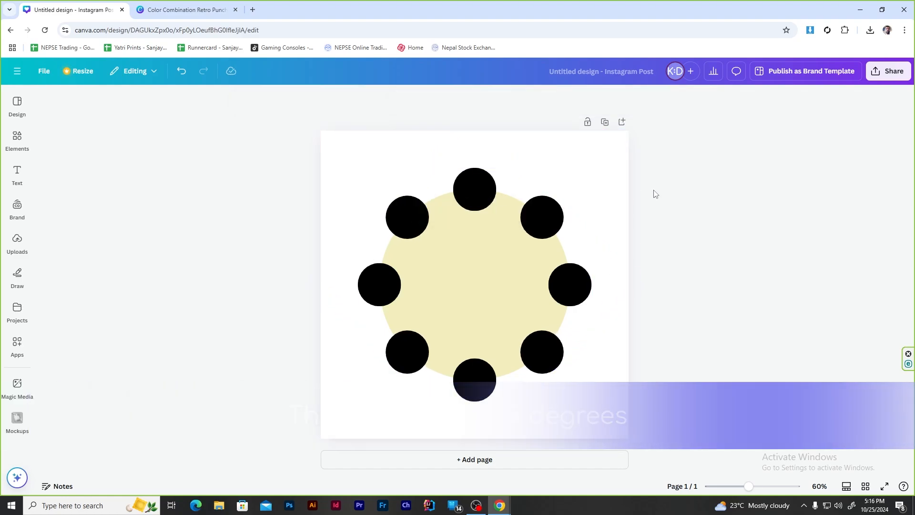
Ungroup all eight black circles into separate shapes.
click(481, 197)
drag(337, 167, 642, 437)
right_click(533, 218)
click(587, 399)
Unlock the cream guide circle and delete it.
click(447, 295)
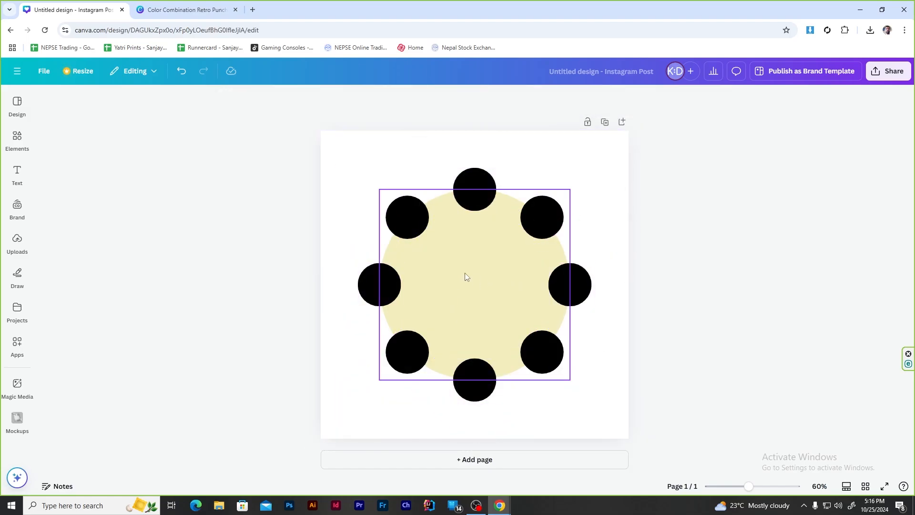
drag(496, 327, 570, 274)
key(Delete)
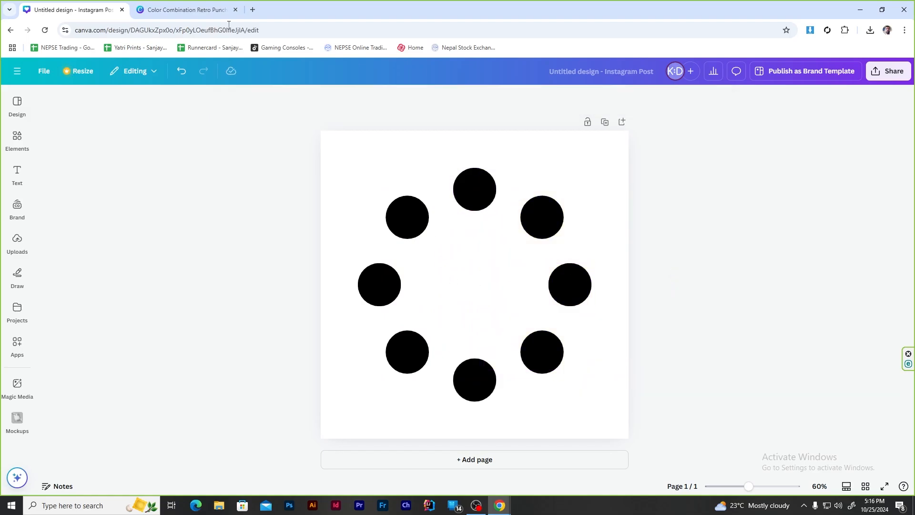
Colour the top and bottom circles Chili Pepper red F51720 from the Retro Punch palette page.
click(224, 11)
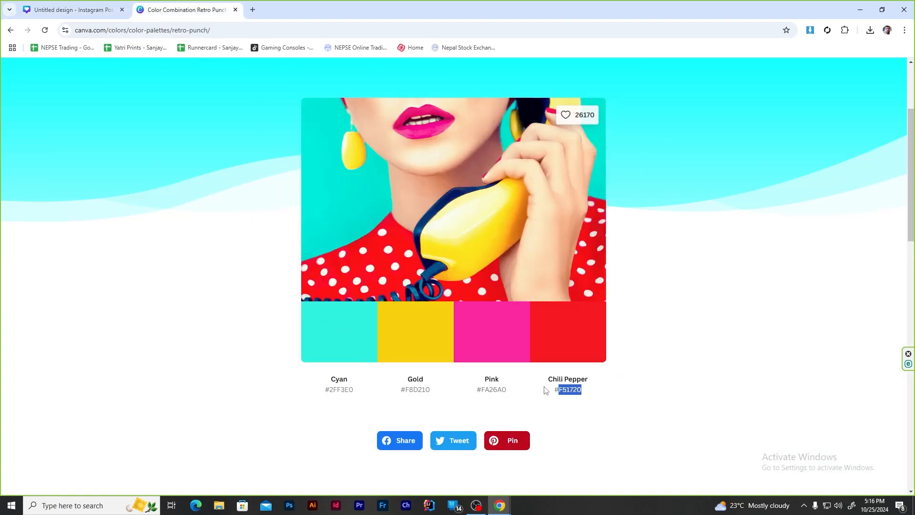
click(71, 10)
click(266, 98)
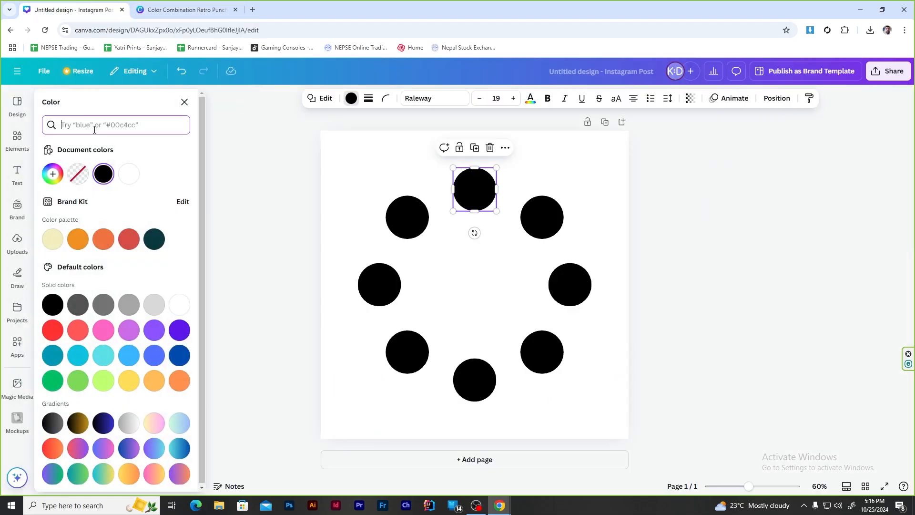
click(91, 125)
text(f51720)
click(53, 167)
key(Tab)
click(52, 171)
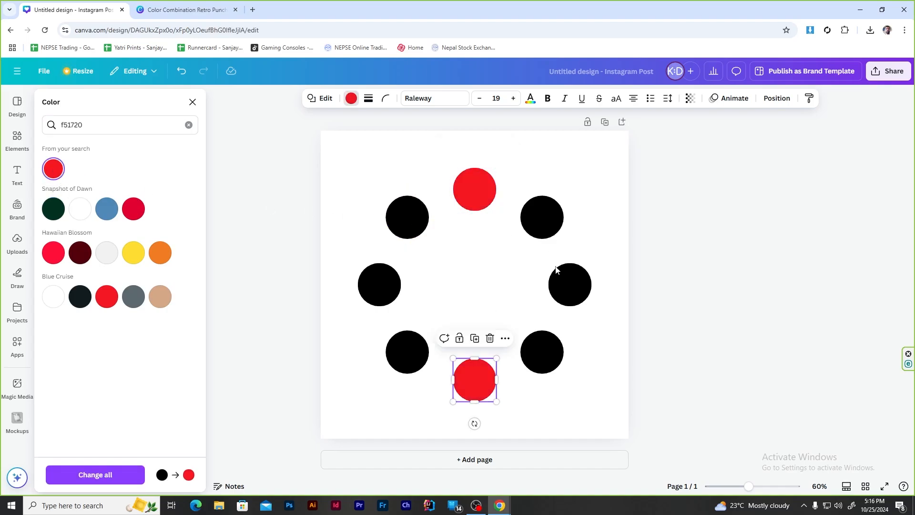
Colour the leftmost and rightmost circles pink FA26A0 from the Retro Punch palette page.
click(186, 9)
click(78, 2)
click(561, 305)
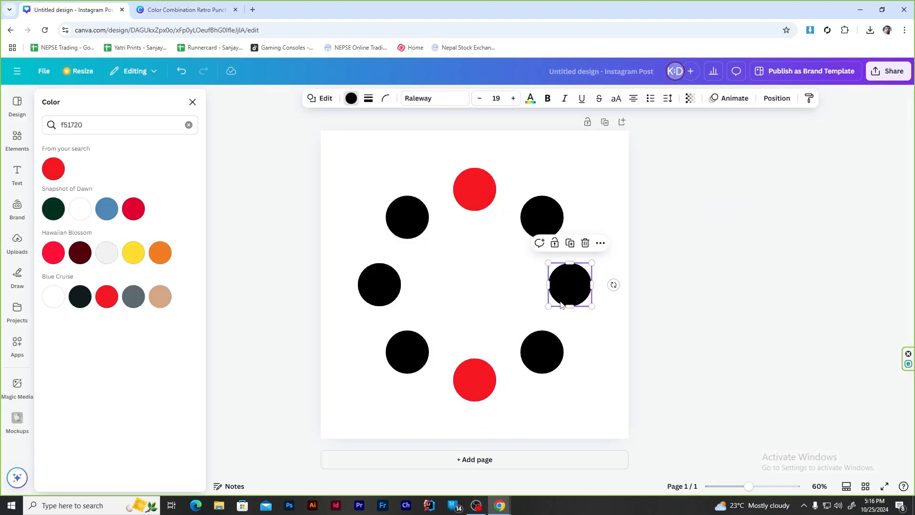
key(ctrl+a)
text(fa26a0)
click(53, 168)
click(380, 284)
click(53, 167)
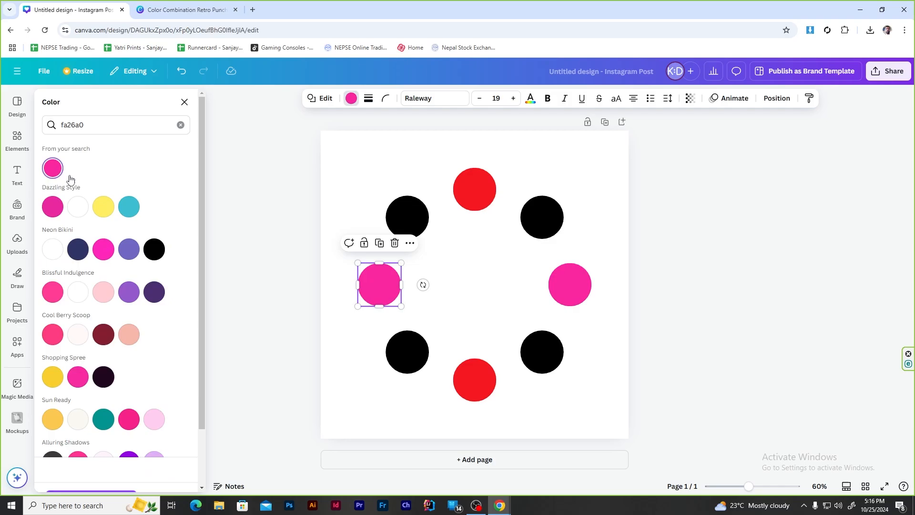
Colour the upper-right and lower-left circles cyan 2FF3E0 from the Retro Punch palette page.
key(ctrl+Tab)
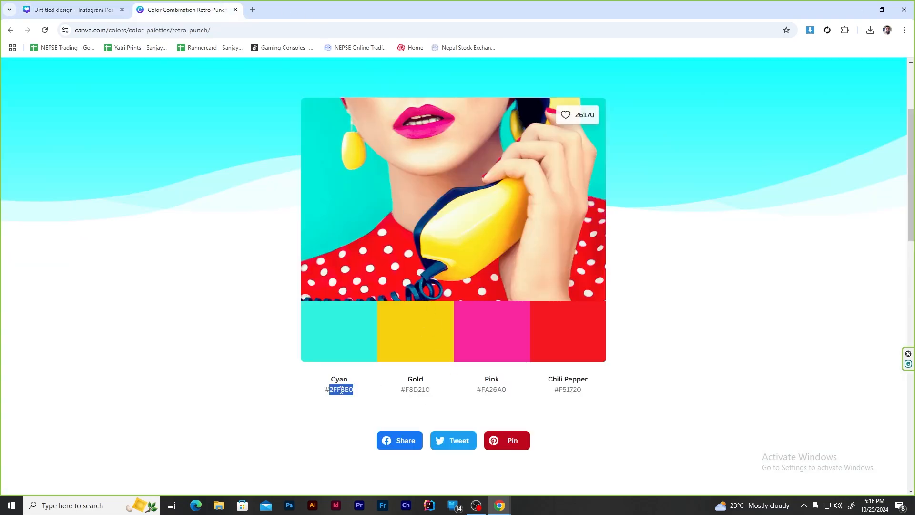
click(103, 3)
click(542, 217)
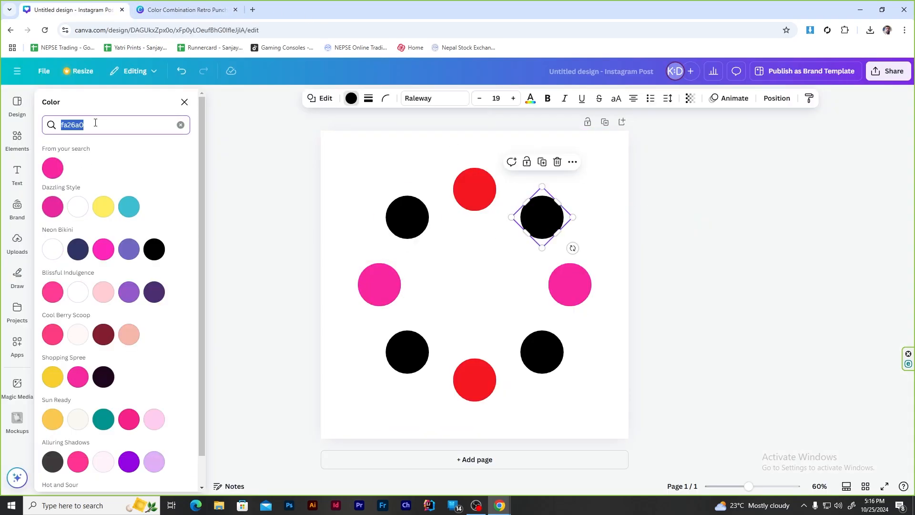
text(2FF3E0)
click(53, 168)
click(407, 352)
click(53, 168)
Colour the lower-right and upper-left circles gold F8D210 from the Retro Punch palette page.
key(ctrl+Tab)
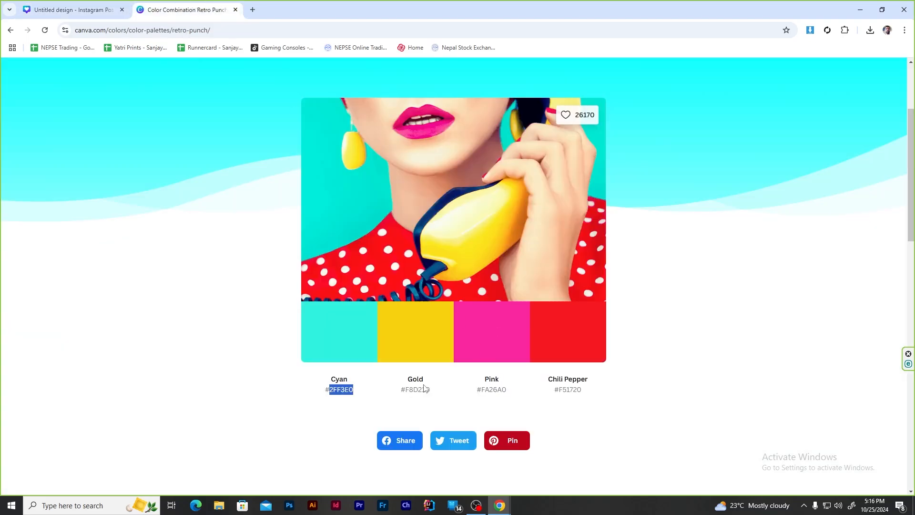
key(ctrl+Tab)
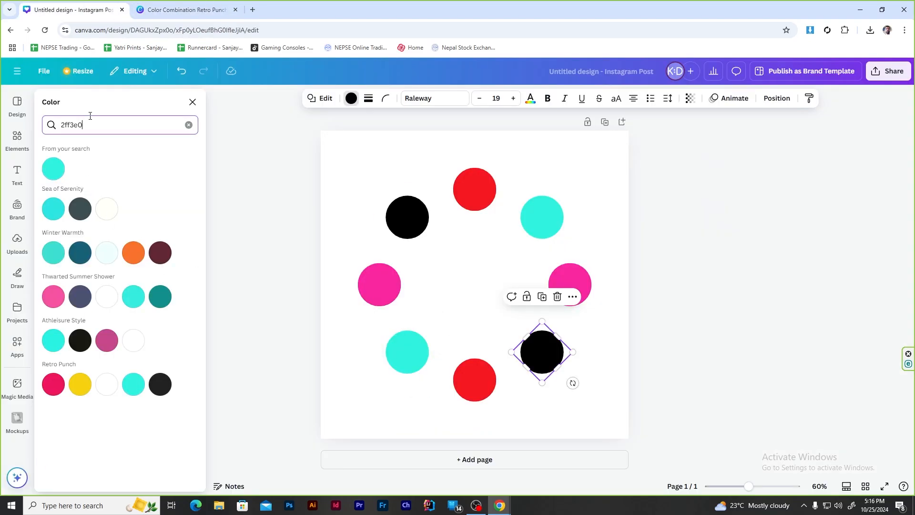
click(53, 168)
click(407, 216)
click(53, 168)
click(627, 221)
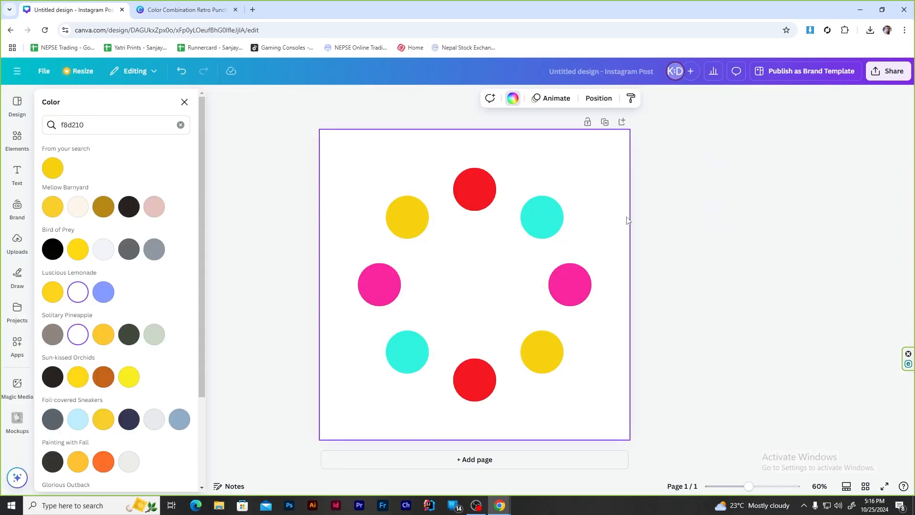
Group the eight coloured circles into one ring.
drag(328, 153, 620, 429)
right_click(531, 351)
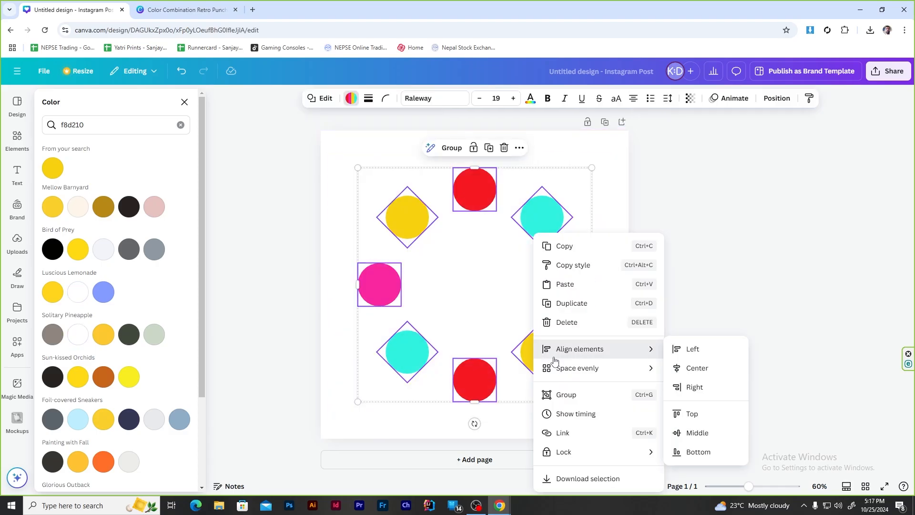
click(563, 394)
Duplicate the coloured ring in place and shrink the copy to about half size around the same centre.
right_click(534, 219)
click(584, 271)
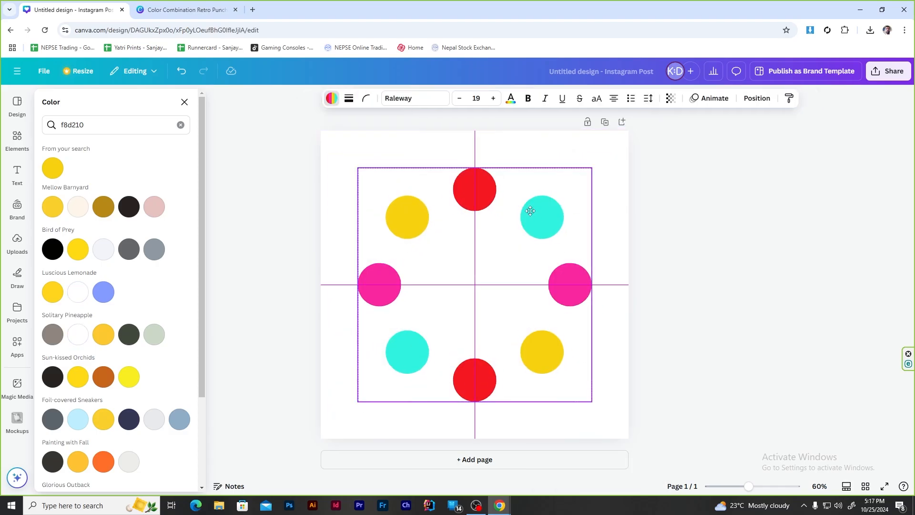
drag(591, 167, 533, 226)
Duplicate the smaller ring and shrink the copy into a tiny third ring centred inside it.
right_click(508, 253)
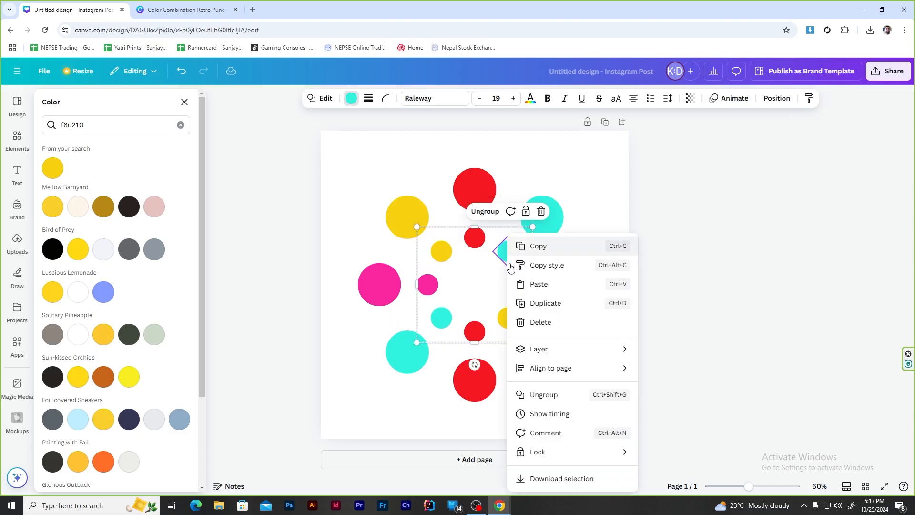
click(557, 303)
drag(557, 304, 497, 263)
Group the three concentric rings of coloured circles.
drag(347, 163, 598, 421)
click(626, 98)
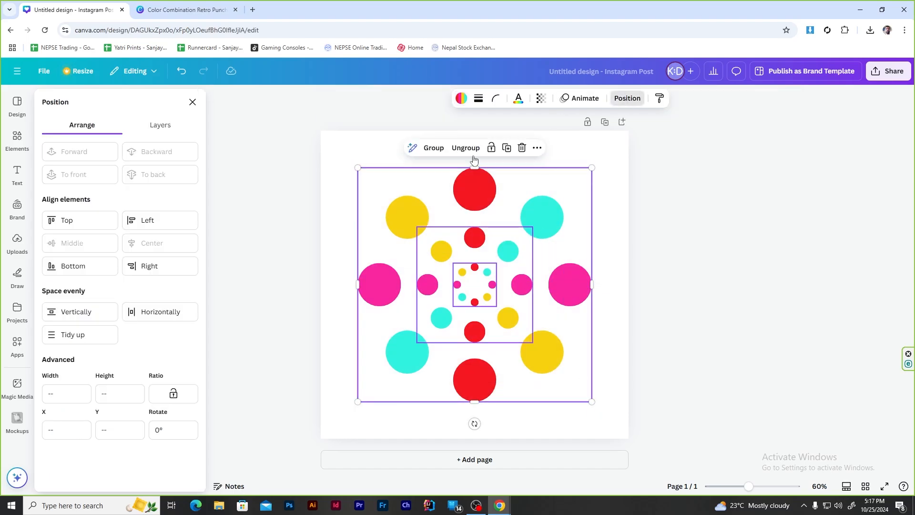
right_click(478, 188)
click(516, 348)
click(351, 224)
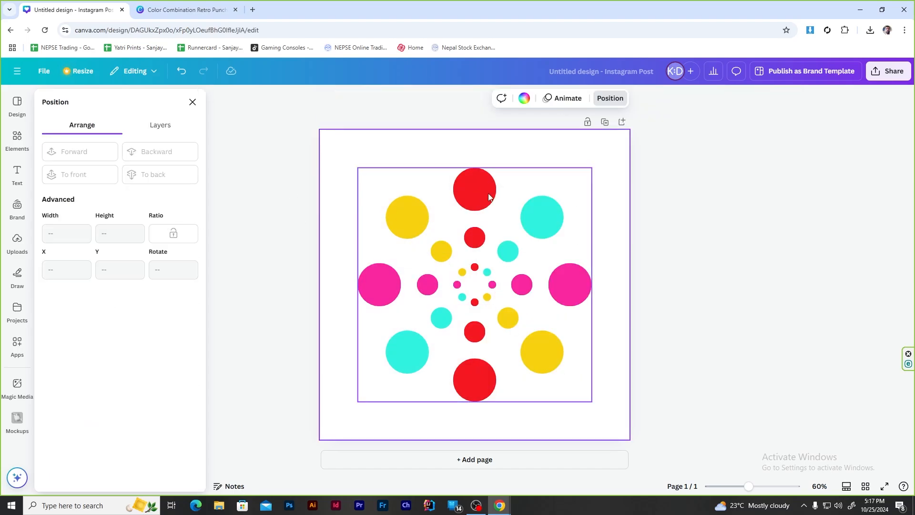
click(489, 197)
click(305, 205)
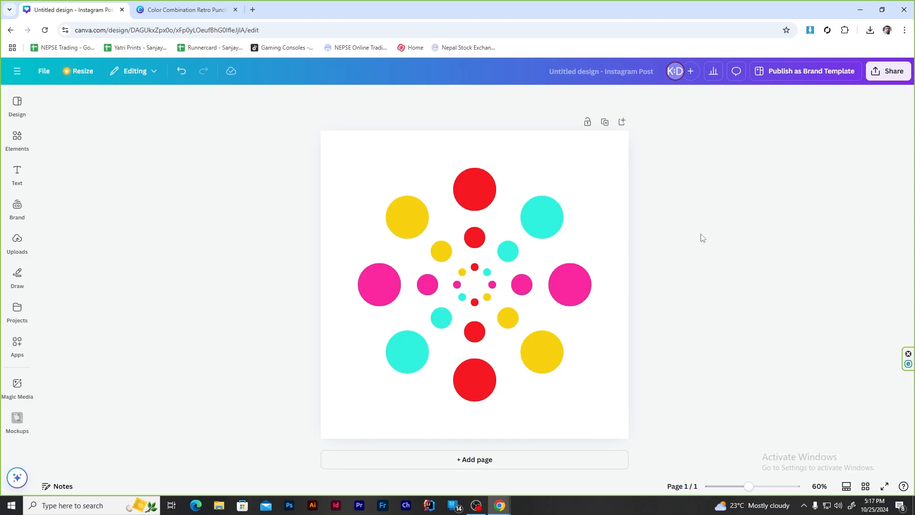
Add a second page and place a centred cream circle enlarged to about 722 by 722 on it.
click(458, 459)
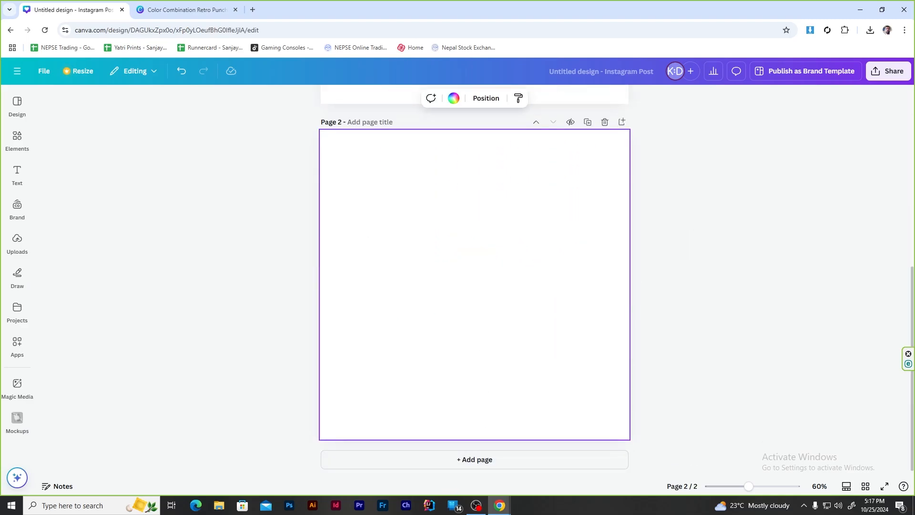
mouse_move(20, 144)
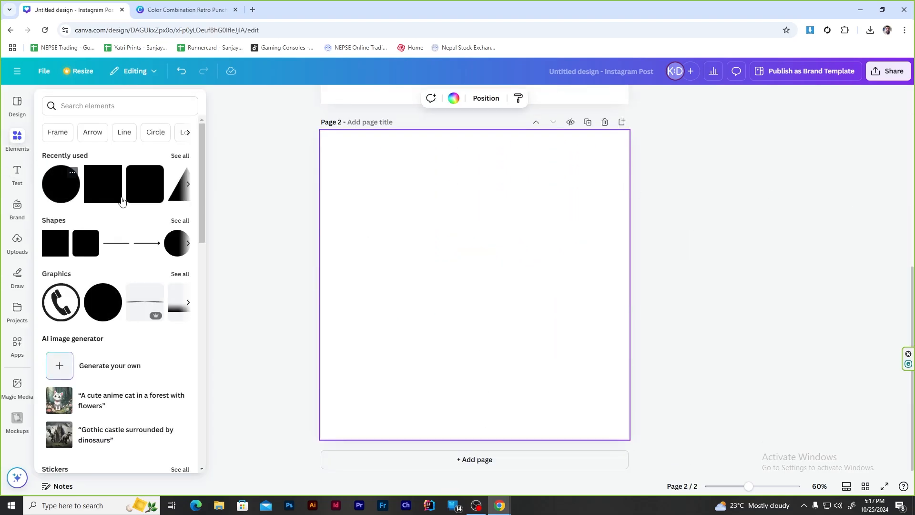
click(61, 184)
drag(521, 238, 578, 182)
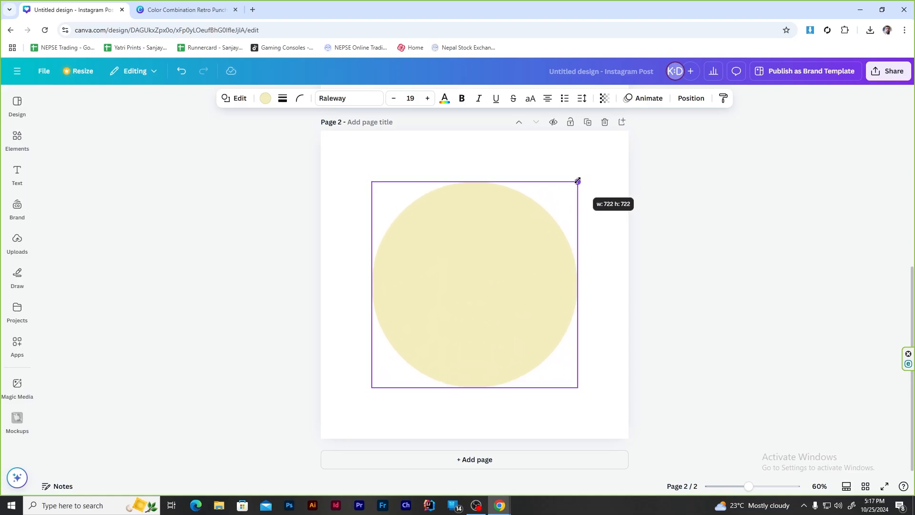
click(605, 206)
Copy the cream circle and paste it onto three newly added pages, pages 3 to 5.
click(484, 279)
key(ctrl+c)
click(453, 460)
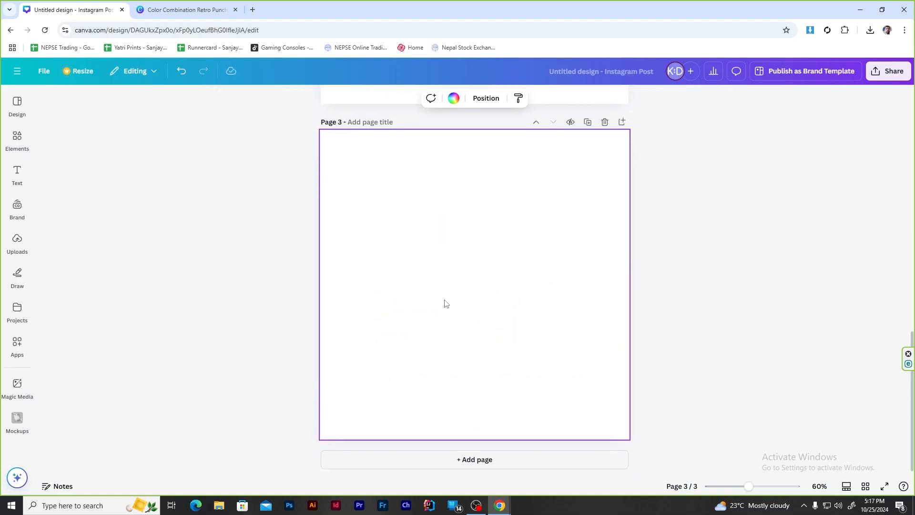
key(ctrl+v)
click(459, 460)
key(ctrl+v)
click(490, 463)
key(ctrl+v)
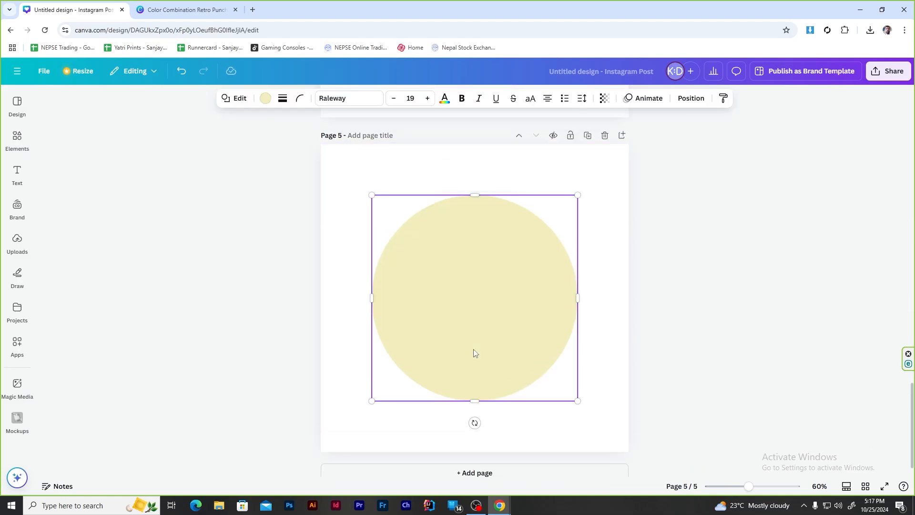
Add a second circle at the centre of page 2's cream circle and colour it black.
scroll(475, 352, up, 20)
scroll(474, 352, down, 20)
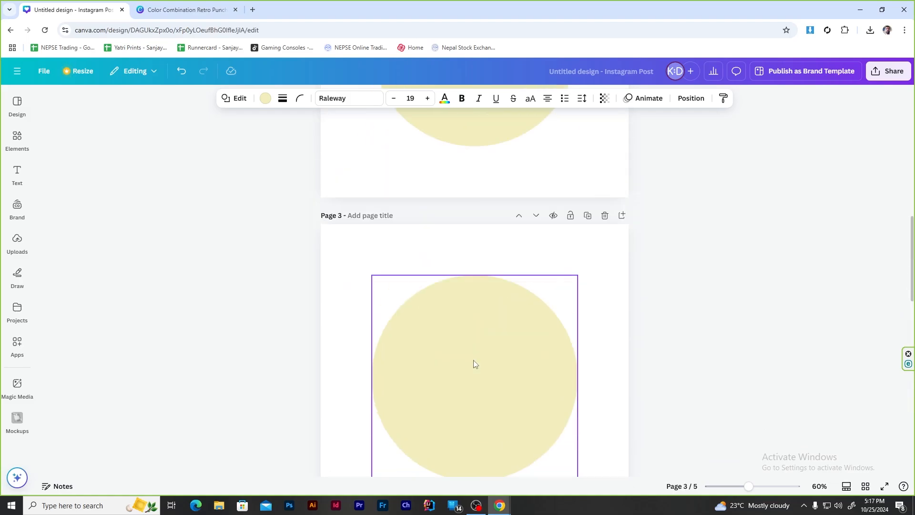
scroll(474, 359, up, 20)
scroll(474, 360, down, 5)
click(604, 271)
click(480, 272)
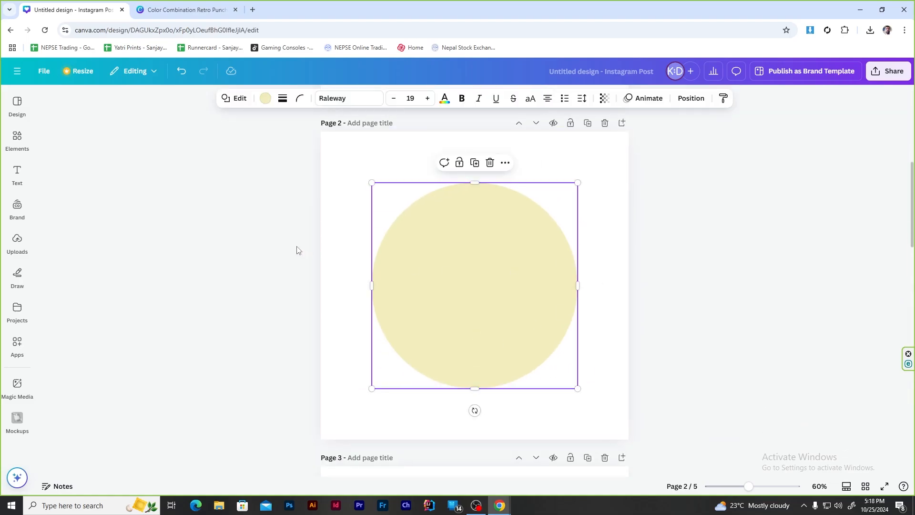
click(270, 210)
click(17, 139)
click(59, 186)
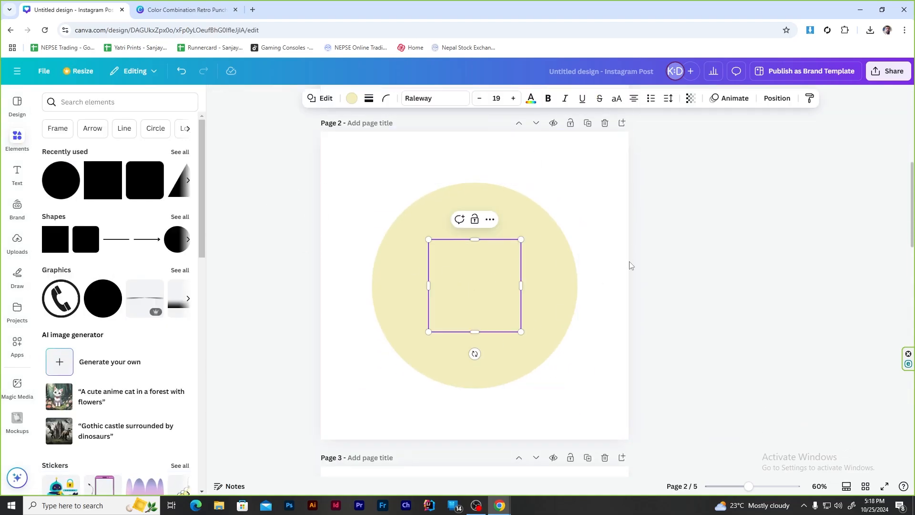
click(353, 100)
click(45, 254)
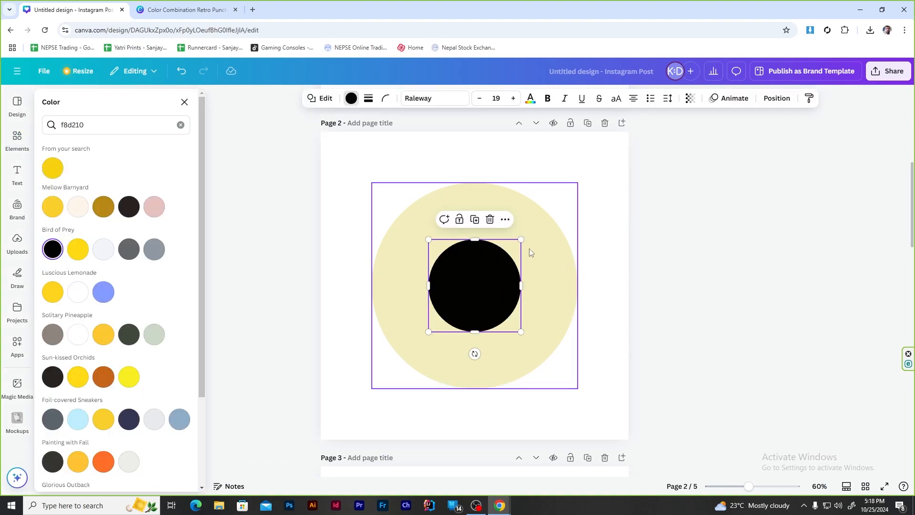
Shrink the black circle to about half and centre copies of it on the cream circle's top and bottom edges.
drag(521, 238, 497, 378)
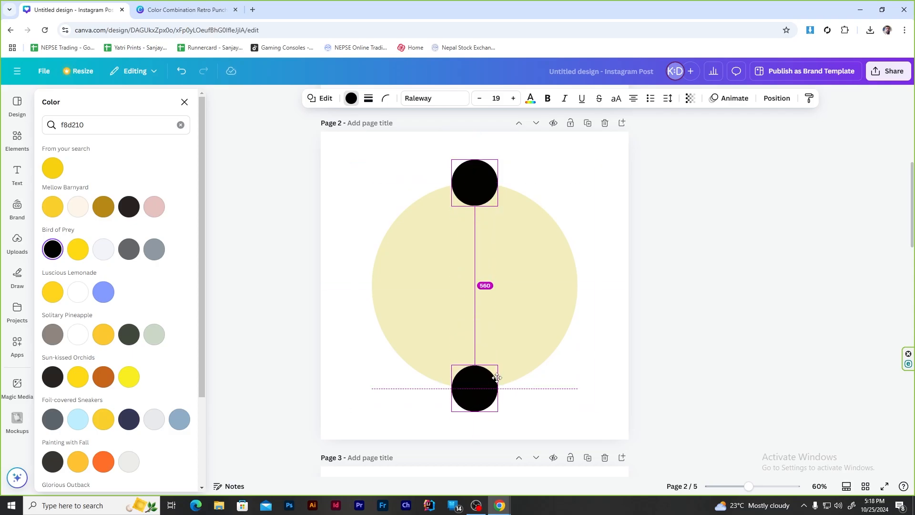
click(618, 304)
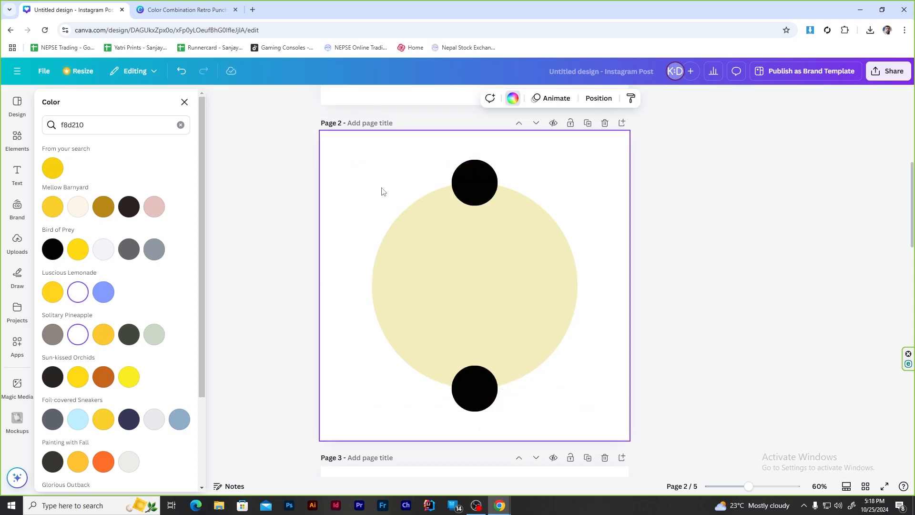
Group the two black circles on the cream circle's top and bottom edges.
click(400, 254)
right_click(400, 254)
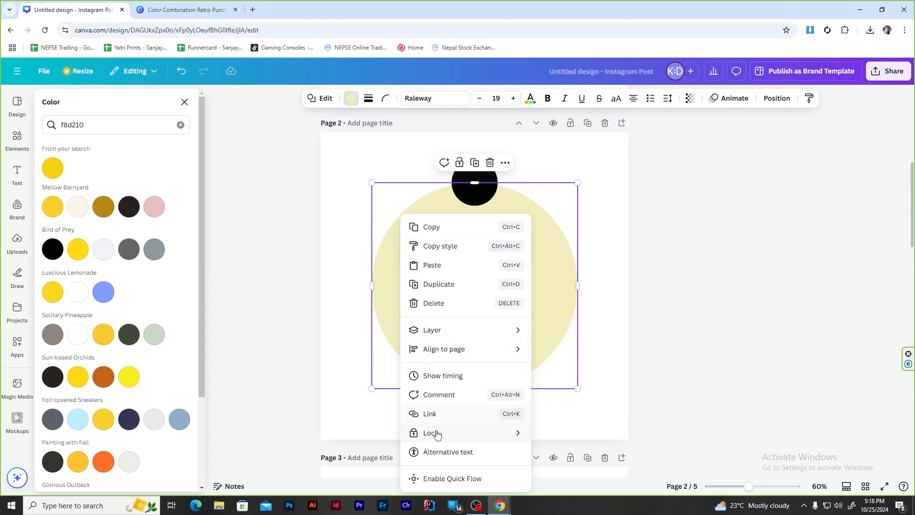
click(482, 182)
click(494, 179)
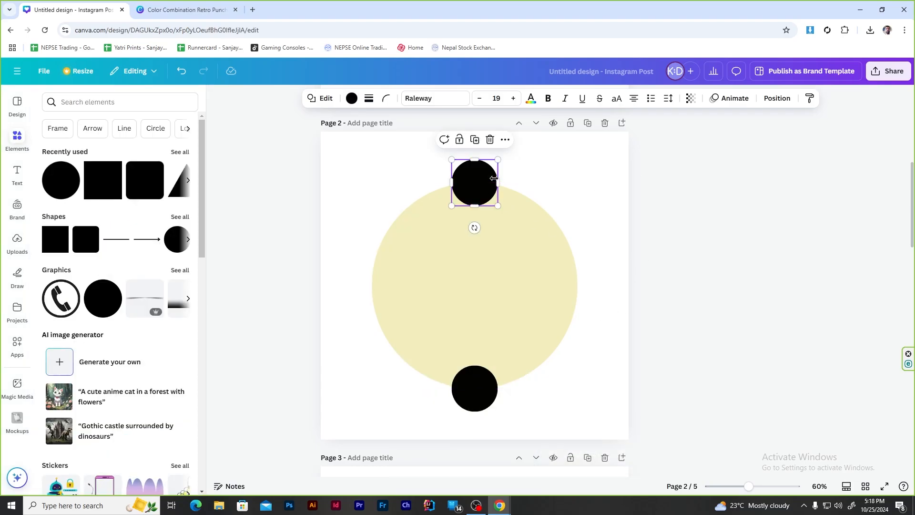
shift+click(478, 405)
right_click(478, 406)
click(488, 396)
Lock the large cream circle on page 2.
drag(355, 187, 525, 267)
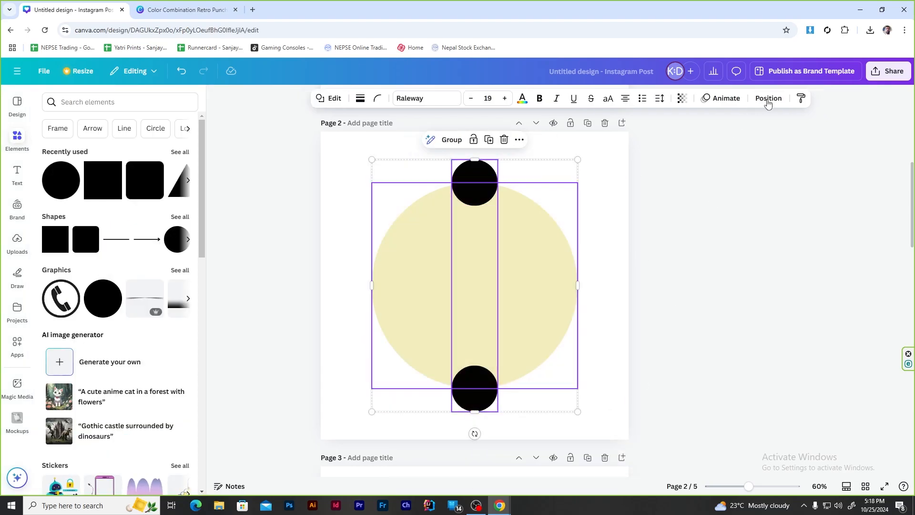
click(768, 98)
click(390, 276)
right_click(391, 275)
mouse_move(457, 433)
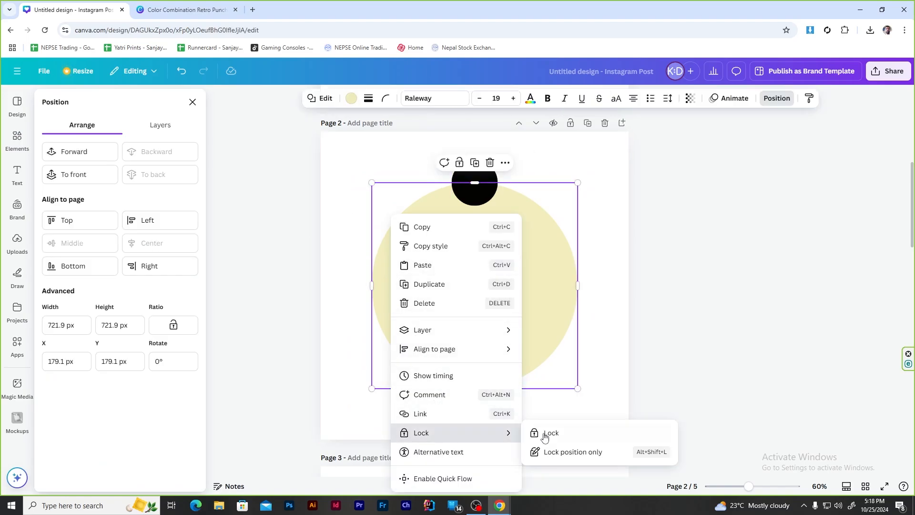
click(545, 437)
Duplicate the black circle pair in place and rotate the copy 90° onto the cream circle's side edges.
click(460, 182)
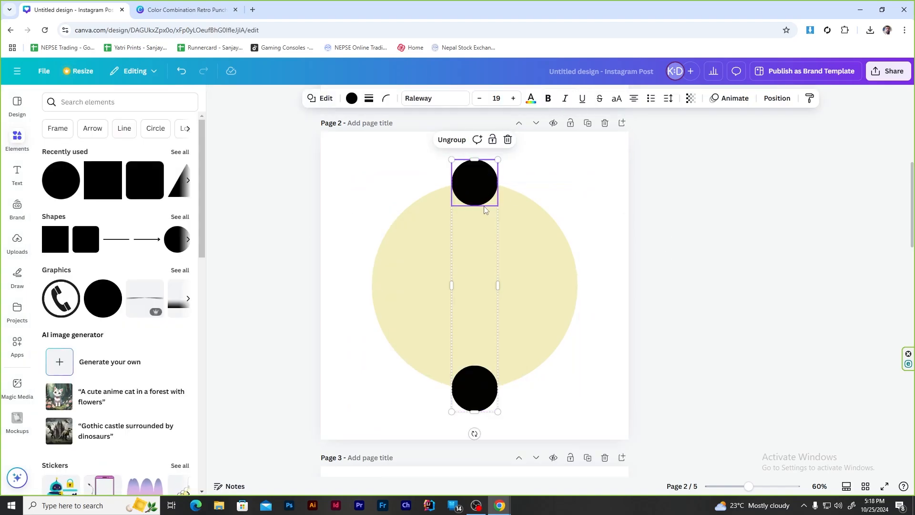
click(474, 181)
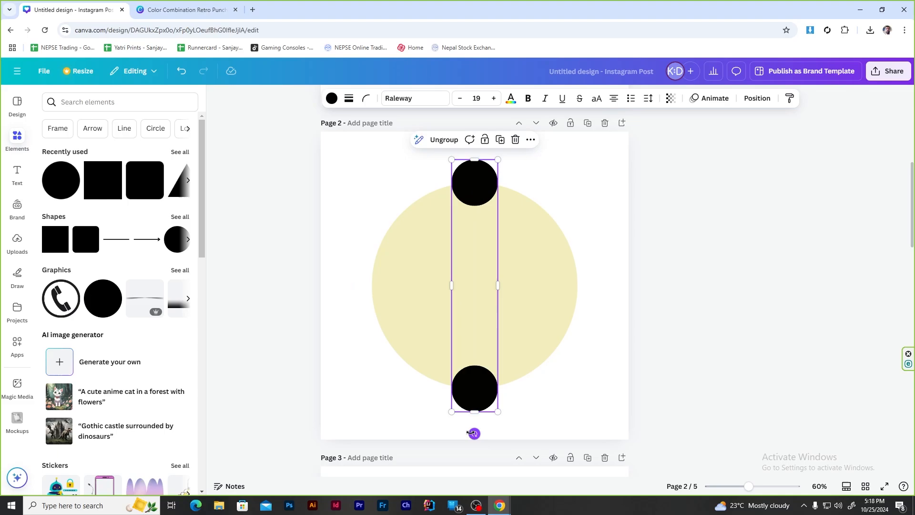
drag(474, 434, 619, 285)
click(613, 200)
drag(334, 174, 372, 225)
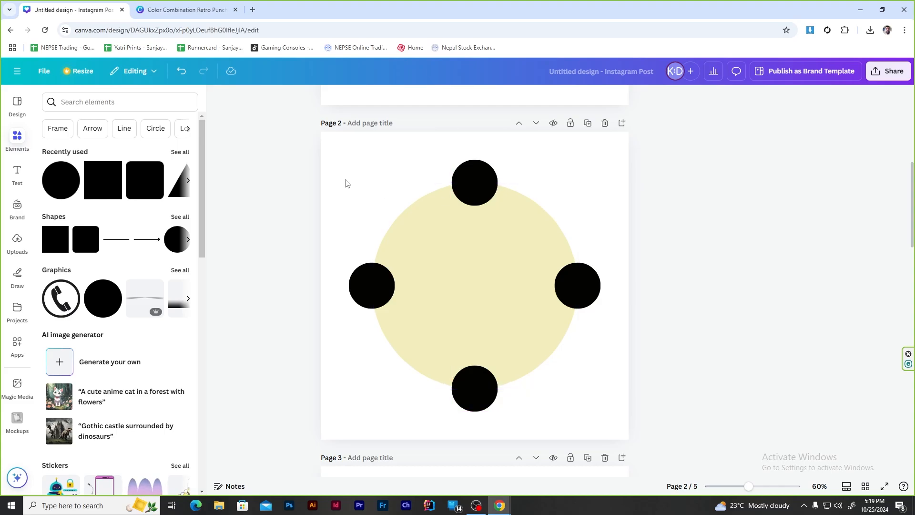
Ungroup the four black circles around the cream circle.
drag(345, 184, 648, 401)
right_click(575, 302)
click(627, 410)
click(515, 185)
Recolour the top and bottom black circles with the Retro Punch cyan, 2ff3e0.
click(468, 181)
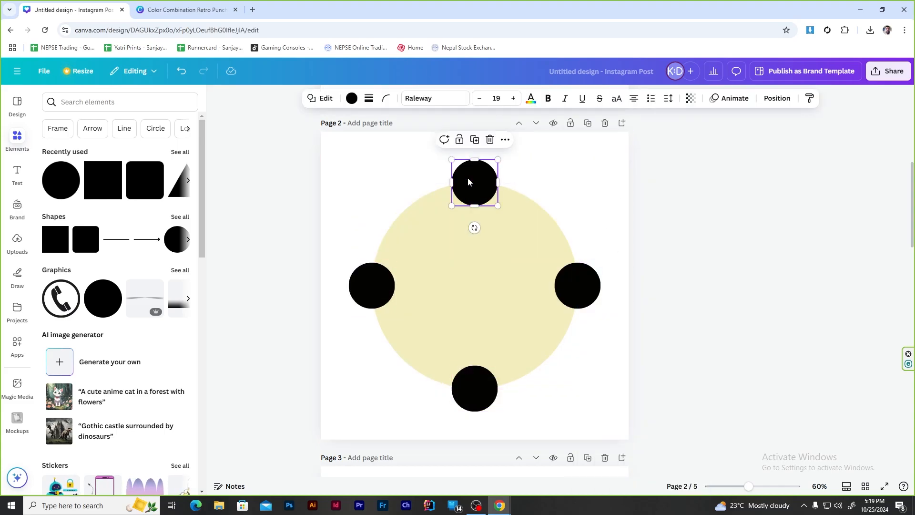
click(178, 2)
click(76, 9)
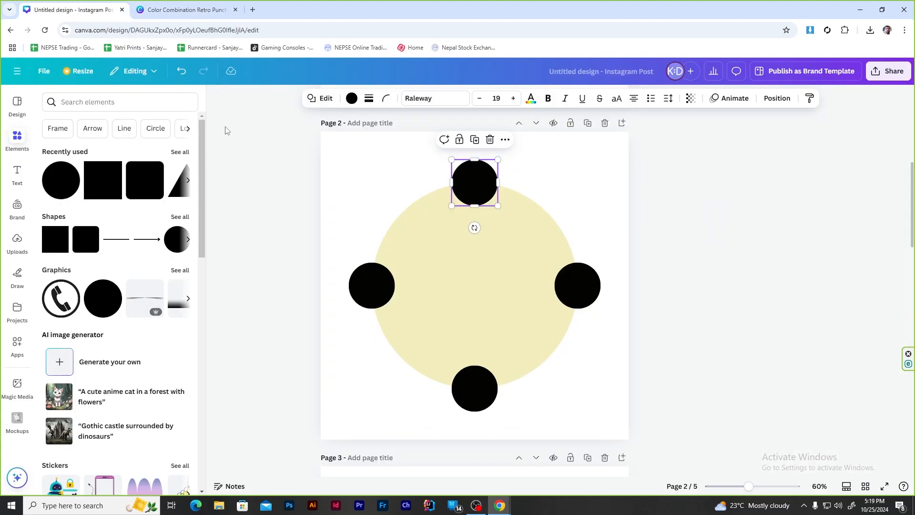
click(352, 99)
key(ctrl+v)
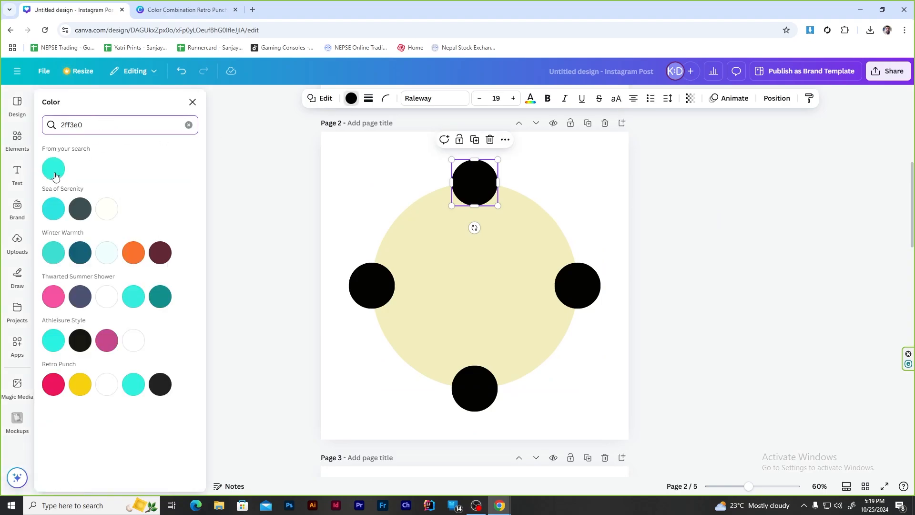
click(53, 168)
click(476, 389)
click(52, 170)
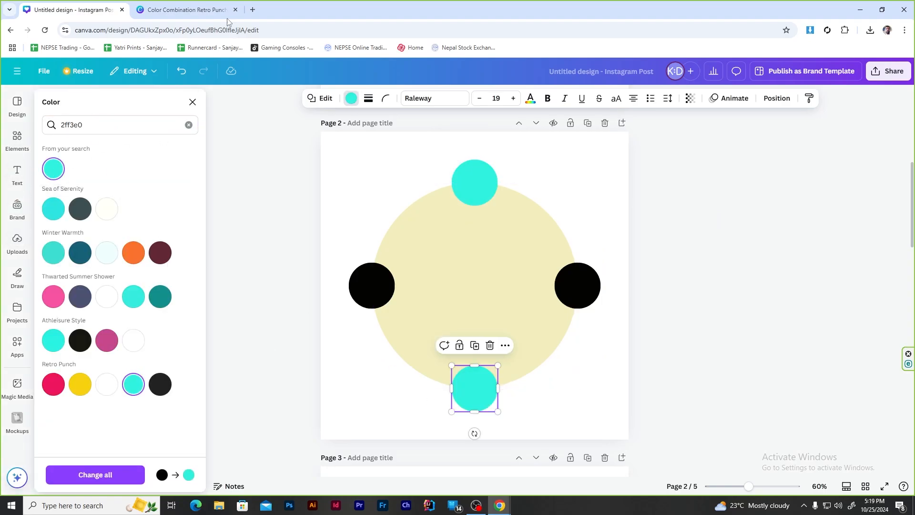
Recolour the left and right black circles with the Retro Punch red, f51720.
click(179, 10)
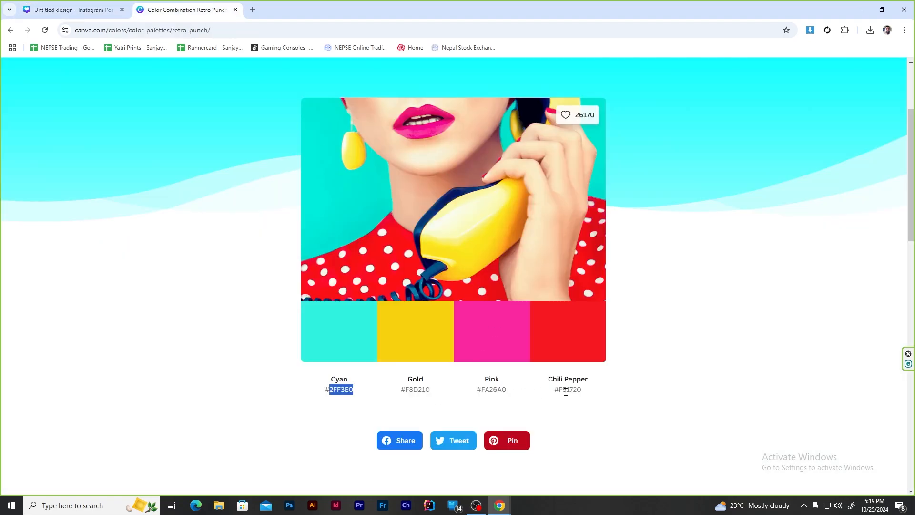
click(77, 9)
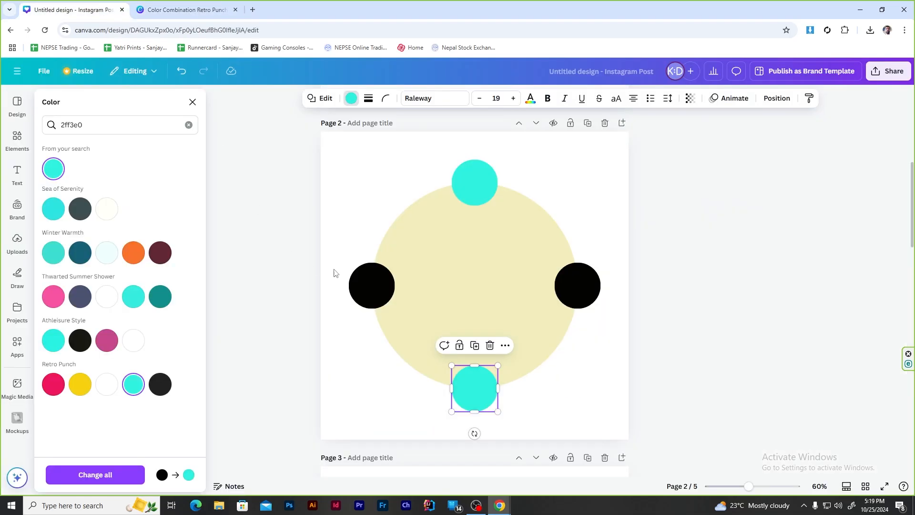
click(370, 282)
double_click(71, 125)
key(ctrl+v)
click(54, 170)
click(574, 285)
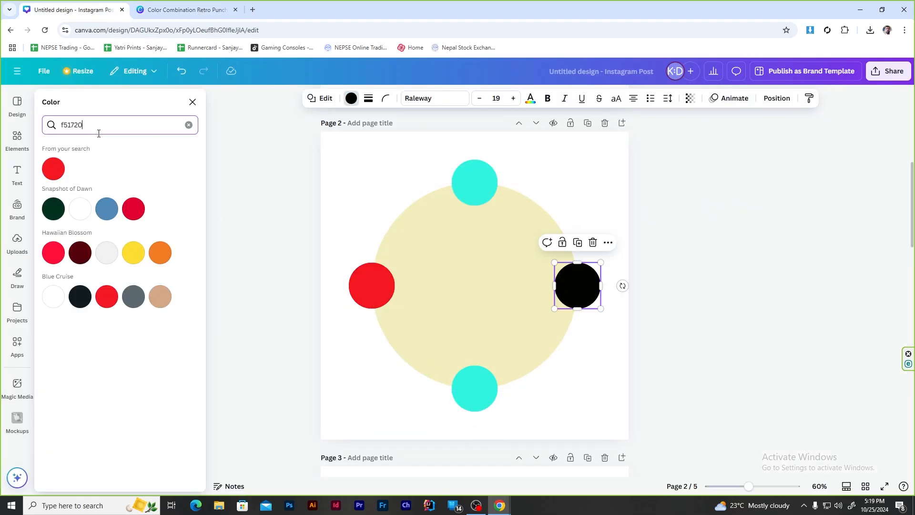
click(53, 169)
Duplicate the four coloured circles in place, shrink the copy around the same centre and rotate it about 45°.
click(659, 184)
drag(324, 167, 618, 414)
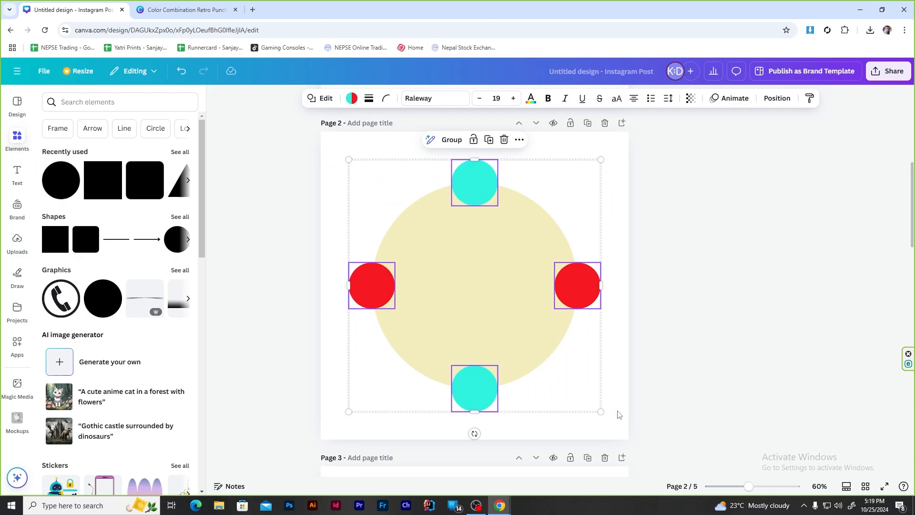
key(ctrl+d)
drag(576, 296, 570, 290)
drag(601, 161, 529, 233)
drag(474, 361, 546, 351)
click(627, 210)
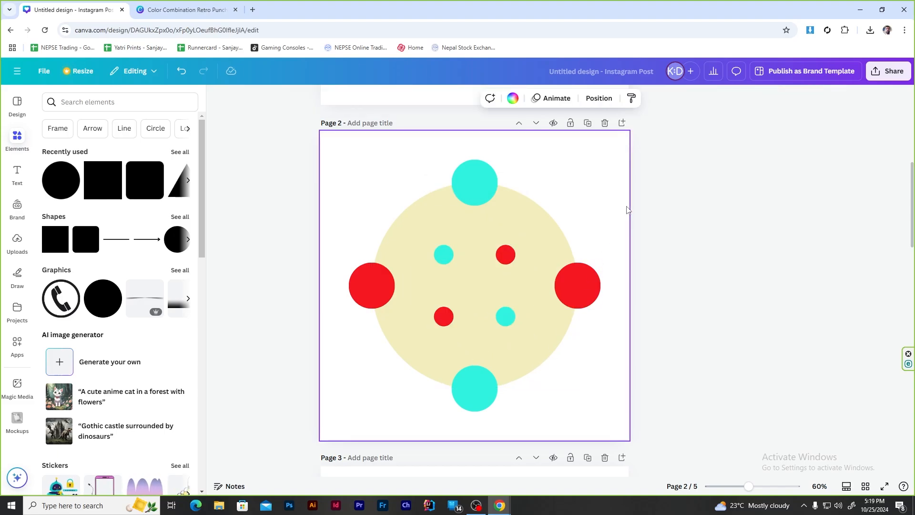
Recolour the two small red inner circles with the Retro Punch gold, f8d210.
key(ctrl+Tab)
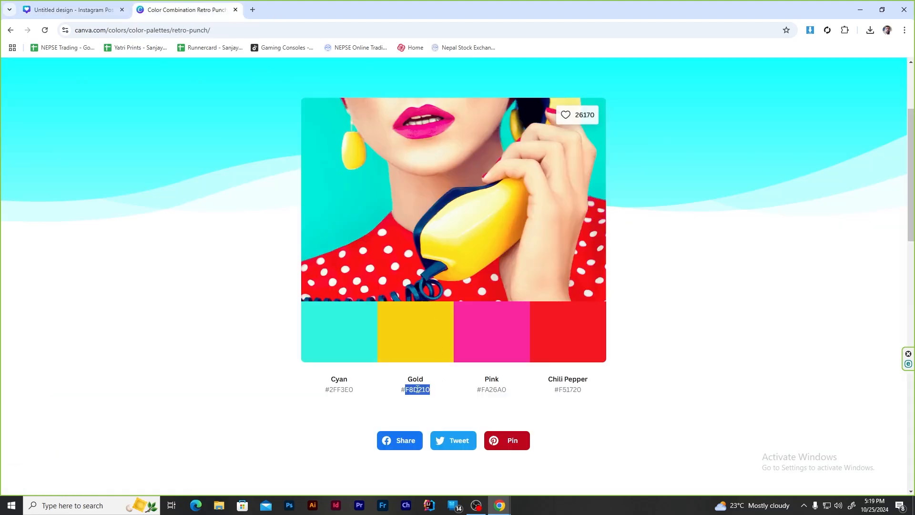
key(ctrl+Tab)
click(352, 98)
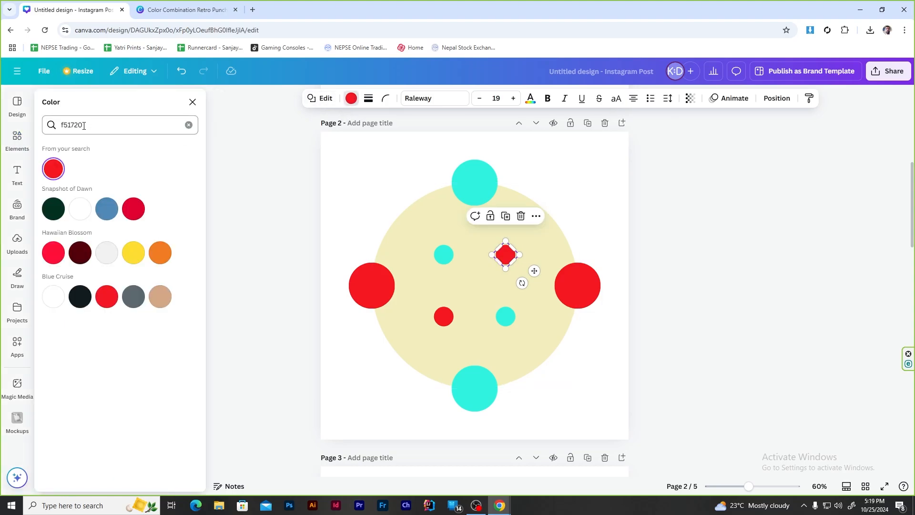
double_click(87, 125)
text(f8d210)
click(47, 173)
click(443, 317)
click(53, 168)
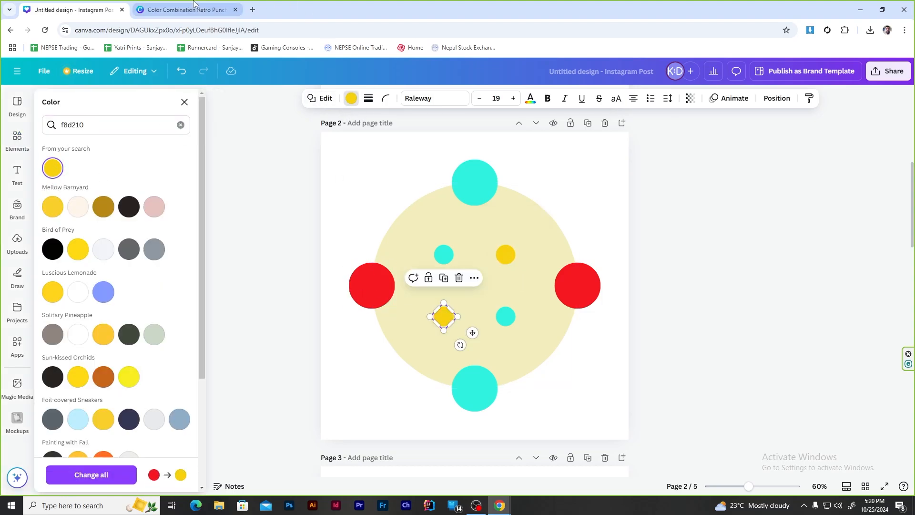
Recolour the two small cyan inner circles with the Retro Punch pink, fa26a0.
click(193, 6)
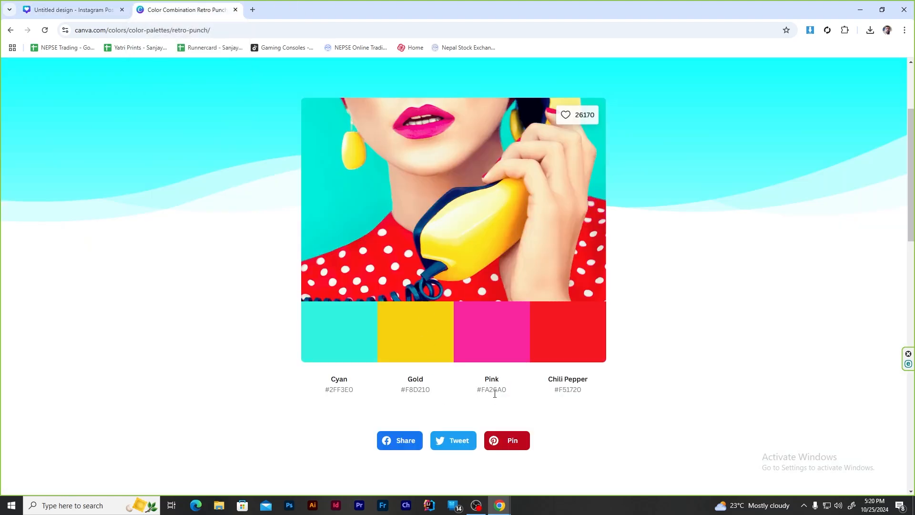
click(71, 9)
click(443, 255)
double_click(109, 126)
text(fa26a0)
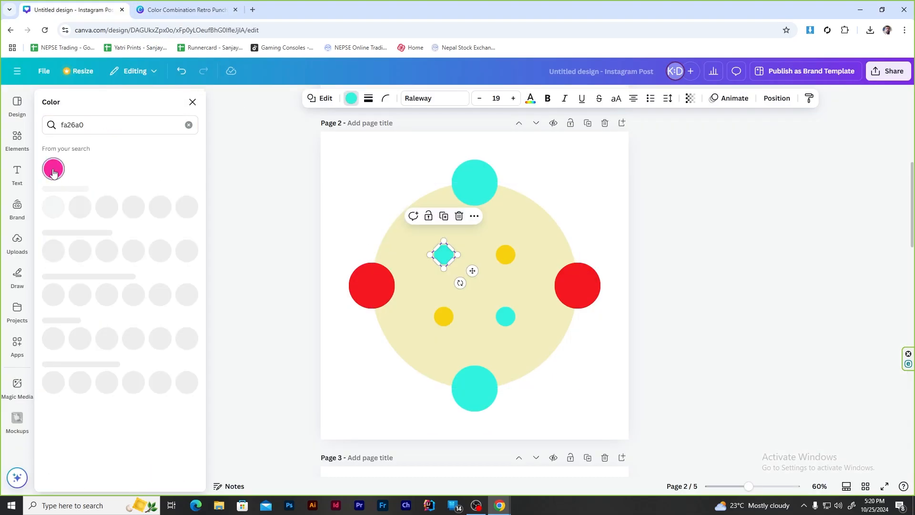
click(53, 169)
click(501, 314)
click(52, 168)
click(591, 220)
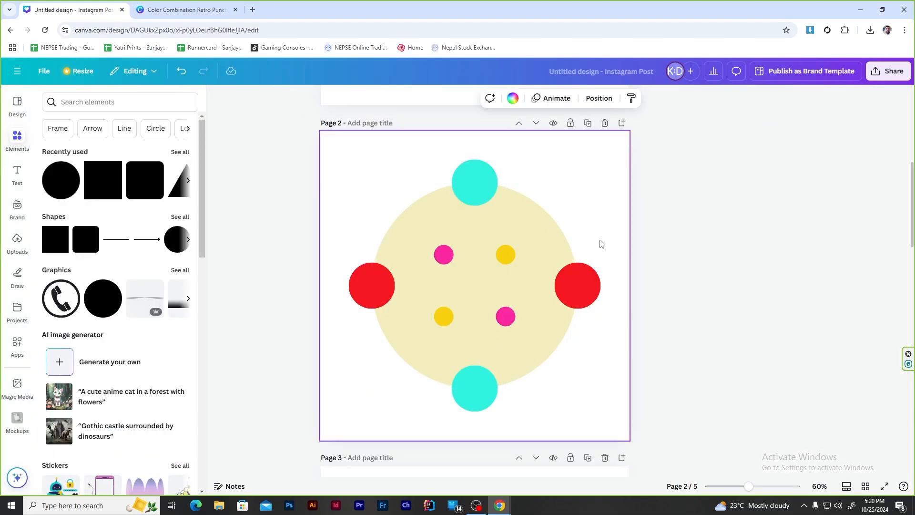
Group all eight coloured circles and shrink a duplicate of the group into a tiny set at the same centre.
drag(327, 166, 637, 395)
key(ctrl+g)
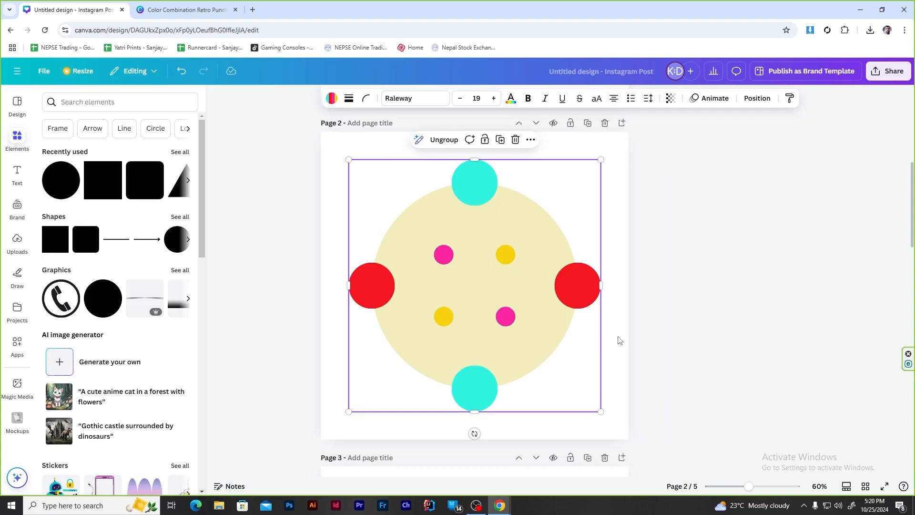
key(ctrl+d)
drag(478, 195, 474, 190)
drag(600, 160, 494, 256)
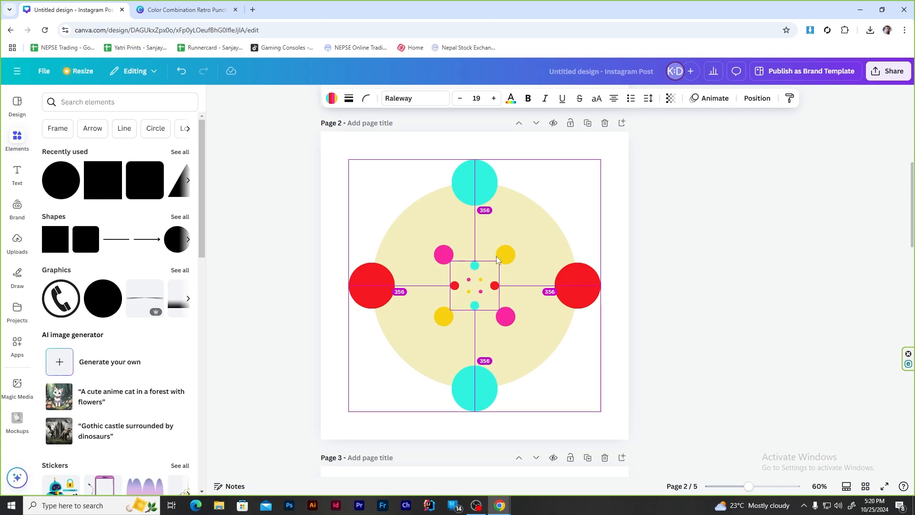
click(619, 206)
Group the tiny centred set with the larger set of coloured circles.
right_click(558, 240)
click(654, 165)
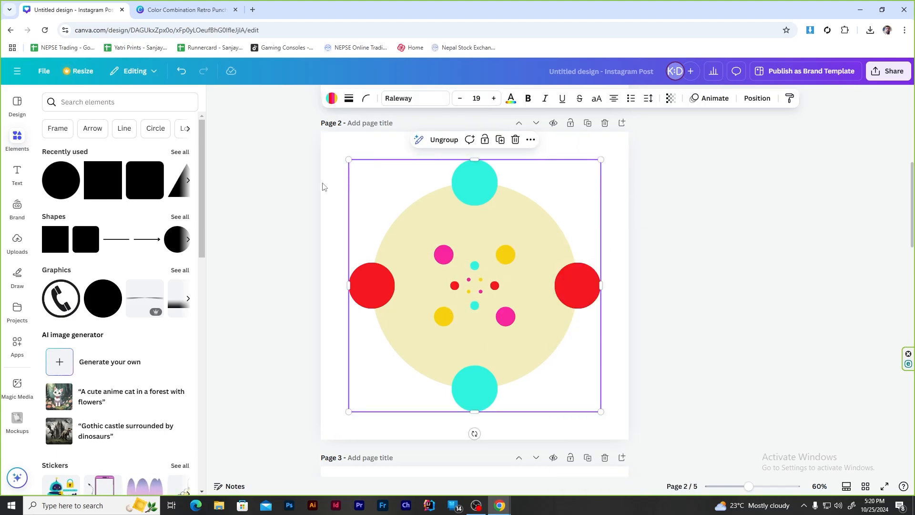
click(322, 184)
drag(335, 159, 669, 439)
key(ctrl+g)
Move the grouped pattern aside, then unlock and delete the cream circle behind it.
drag(475, 197, 593, 210)
right_click(420, 232)
click(466, 286)
key(Delete)
Move the grouped pattern back and align it to the centre of page 2.
drag(579, 242, 458, 230)
click(776, 98)
click(151, 251)
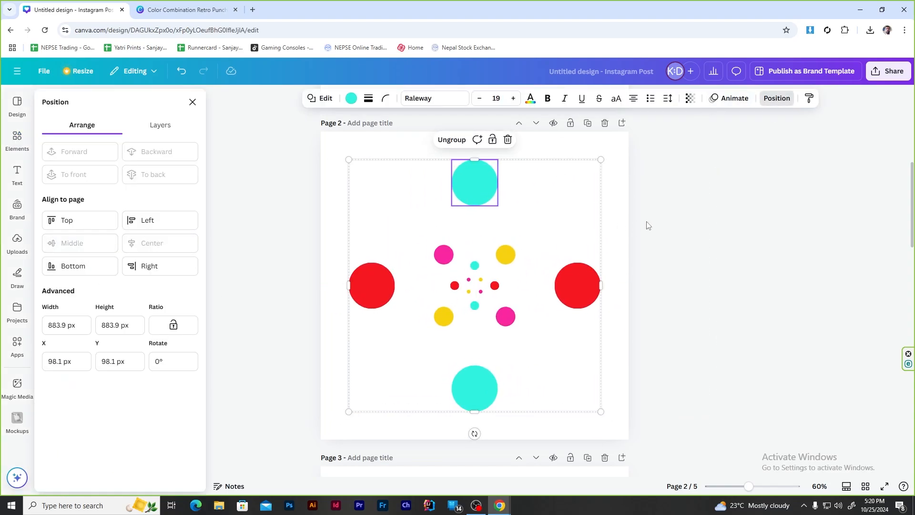
click(674, 284)
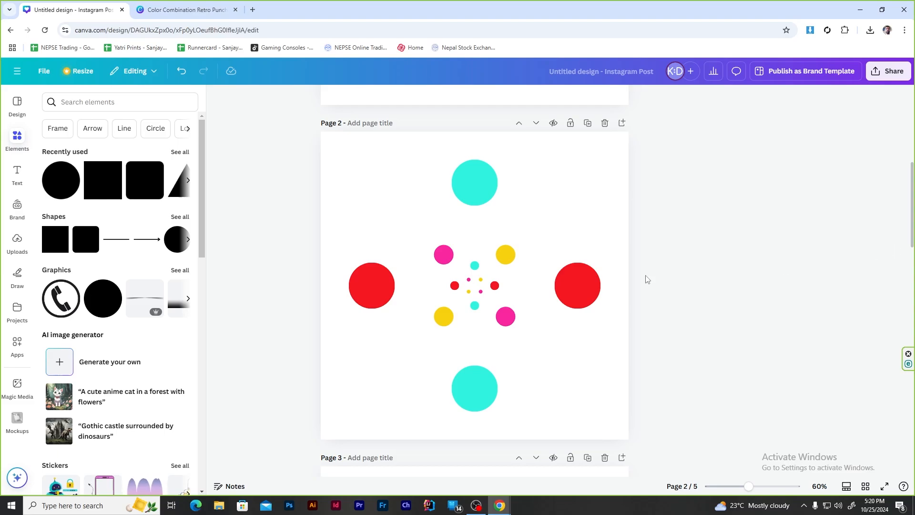
scroll(646, 279, down, 6)
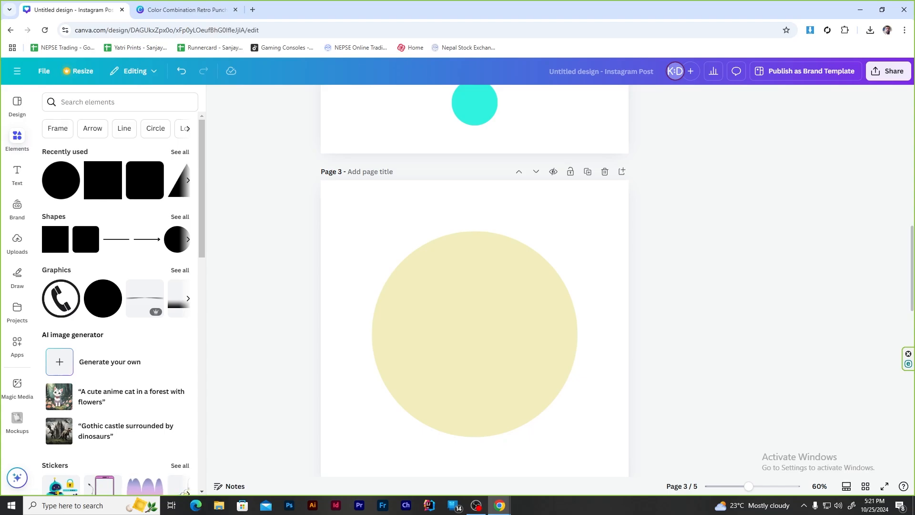
drag(502, 293, 539, 309)
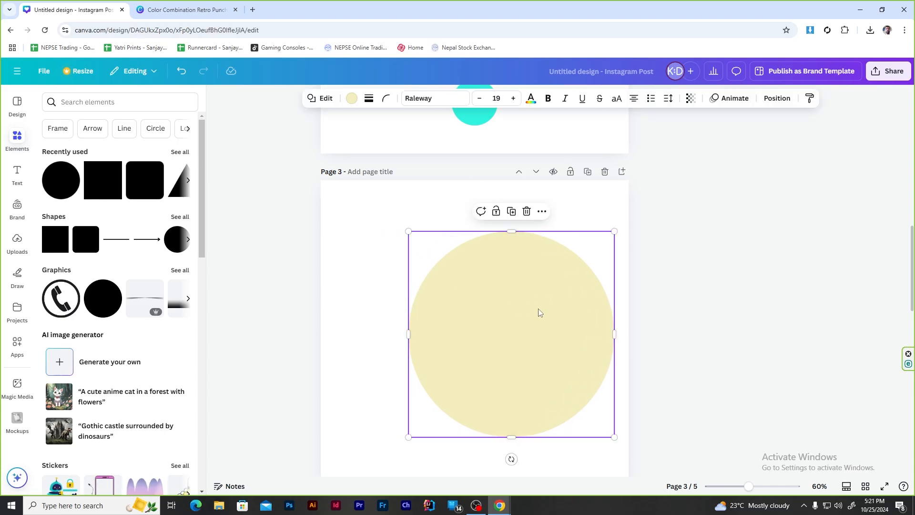
key(ctrl+z)
right_click(474, 315)
click(654, 318)
scroll(295, 269, down, 3)
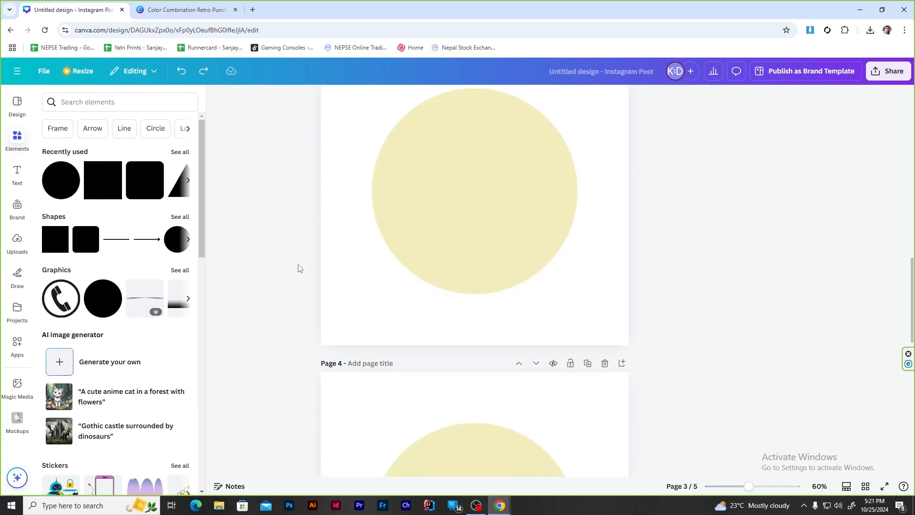
Recolour the inner circle on page 3 black, then place shrunken copies on the cream circle's top and bottom edges.
scroll(298, 269, up, 1)
ctrl+scroll(286, 270, up, 2)
click(271, 215)
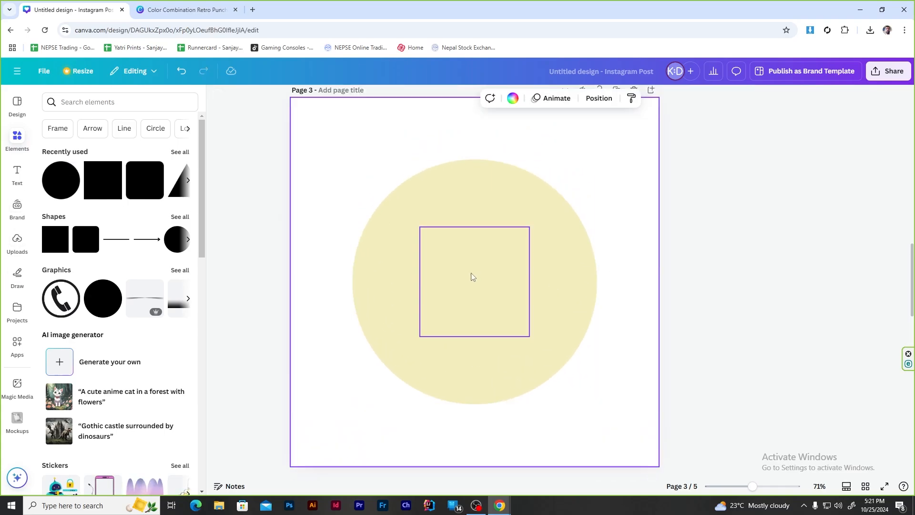
click(472, 276)
click(351, 99)
click(154, 248)
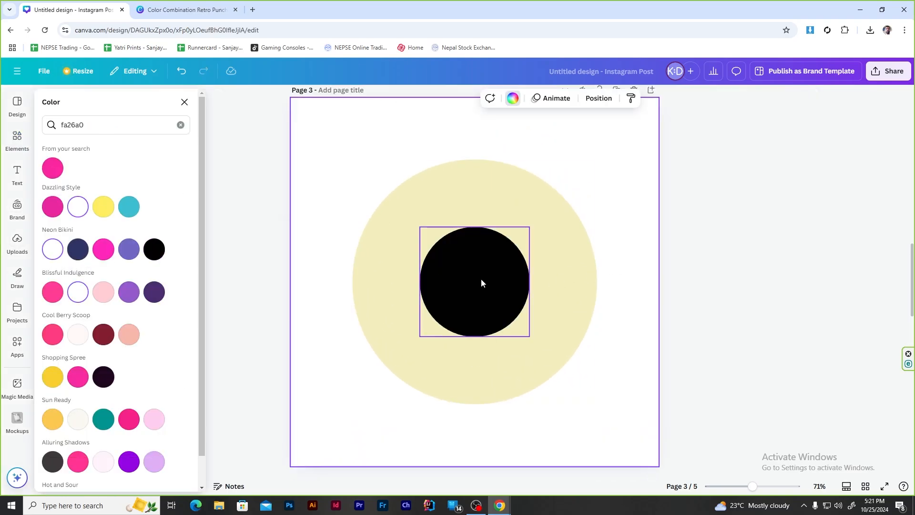
drag(529, 227, 495, 399)
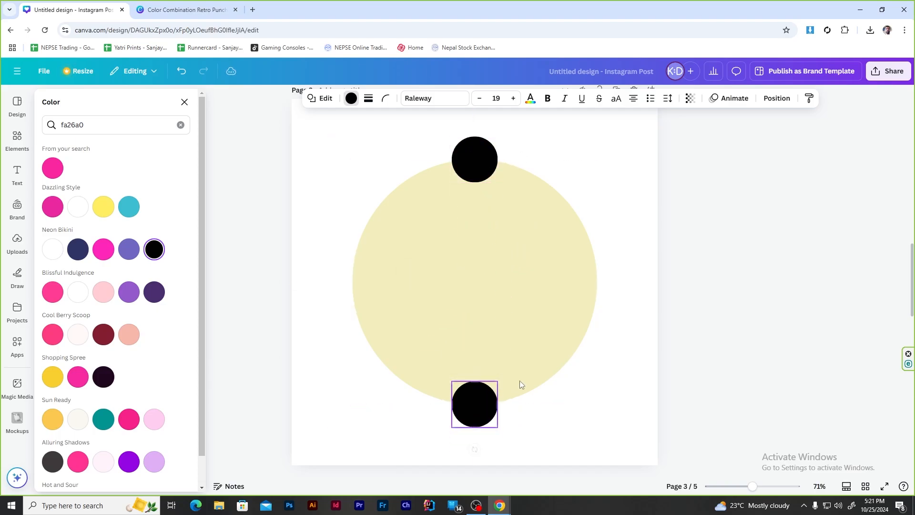
Group the two black circles on the top and bottom edges of the cream circle.
click(488, 158)
shift+click(466, 414)
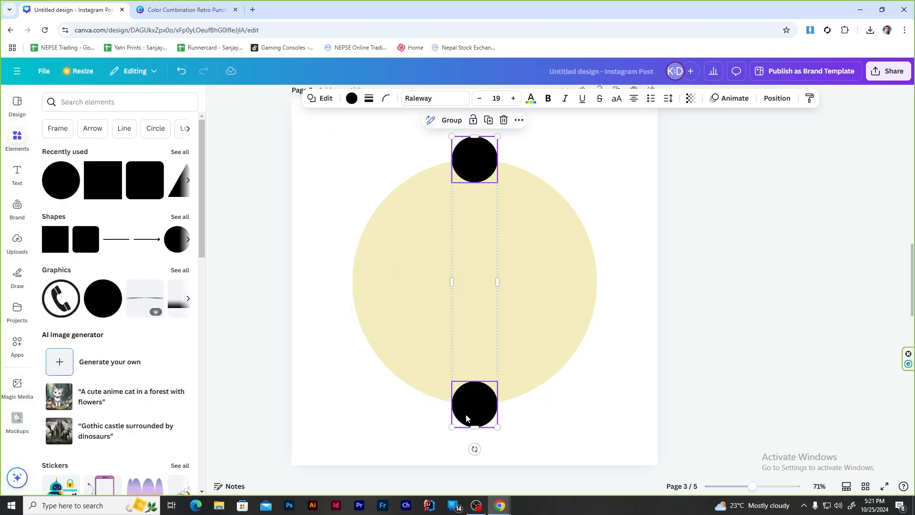
key(ctrl+g)
right_click(466, 414)
click(455, 297)
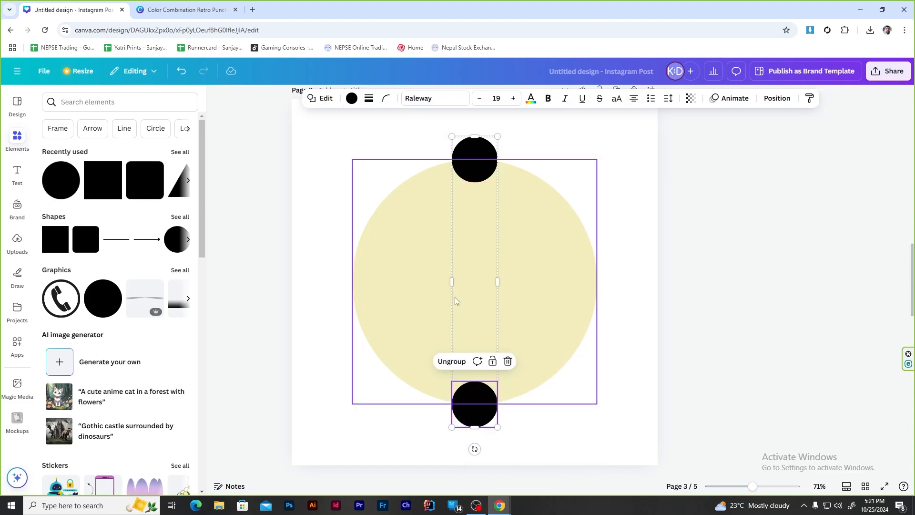
Lock the cream circle behind the grouped black circles.
right_click(361, 284)
click(590, 275)
drag(335, 154, 601, 399)
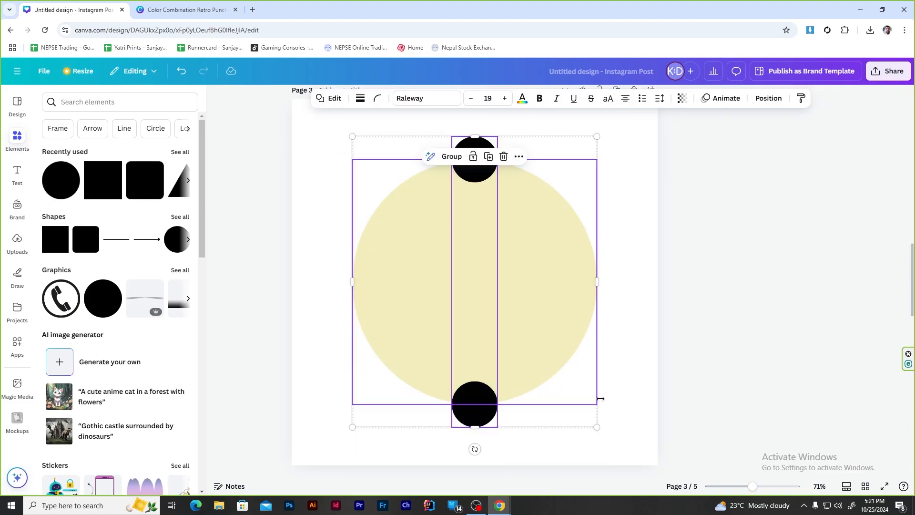
click(767, 99)
click(335, 227)
right_click(374, 213)
mouse_move(419, 433)
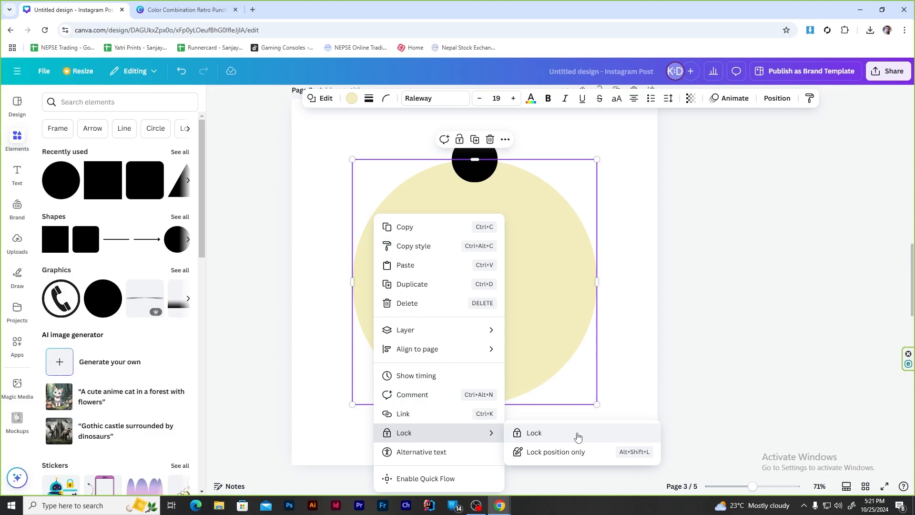
click(578, 435)
Duplicate the vertical pair of black circles and rotate the copy -90° so it lies horizontally.
click(479, 180)
click(480, 180)
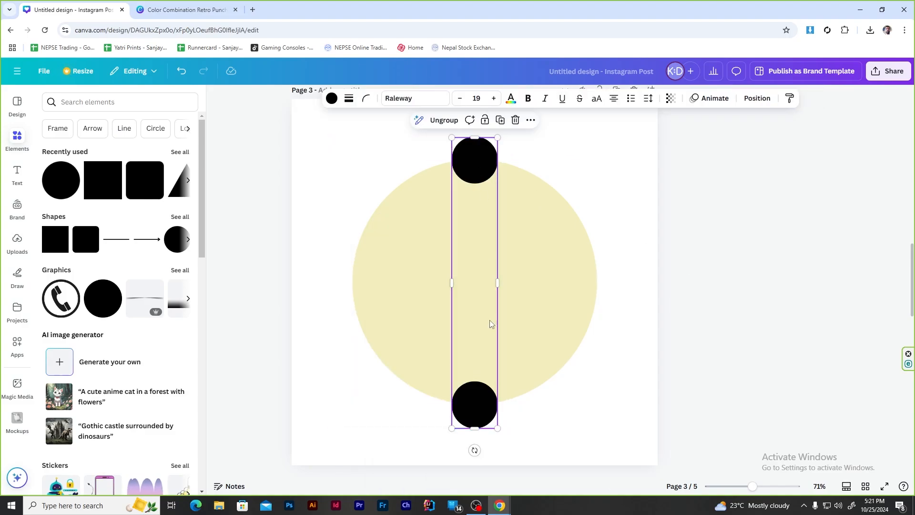
drag(475, 450, 673, 286)
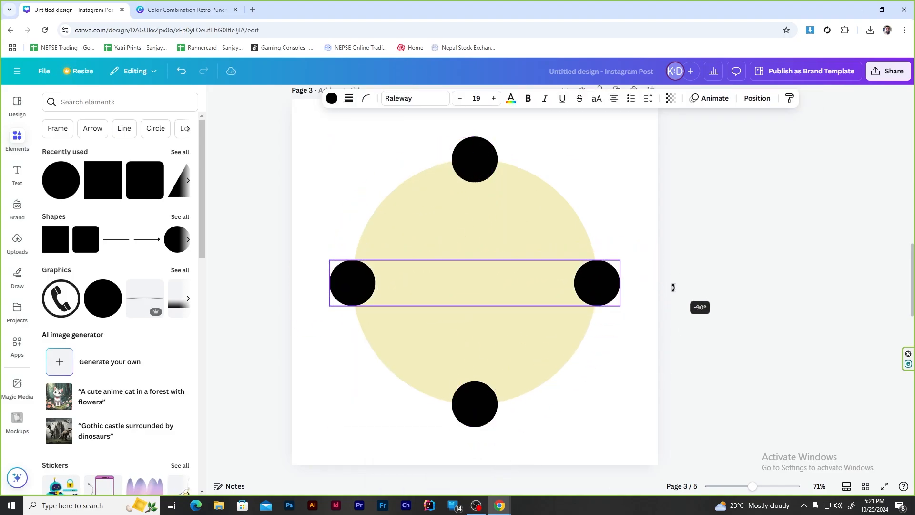
Duplicate both black pairs together repeatedly, shrinking each copy toward the centre to form three smaller concentric rings.
click(615, 207)
drag(307, 145, 677, 445)
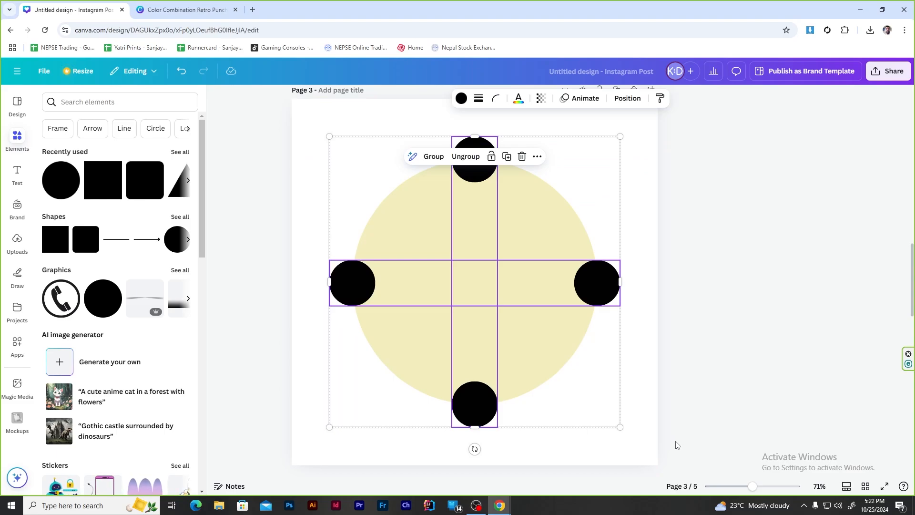
key(ctrl+d)
drag(478, 182, 473, 176)
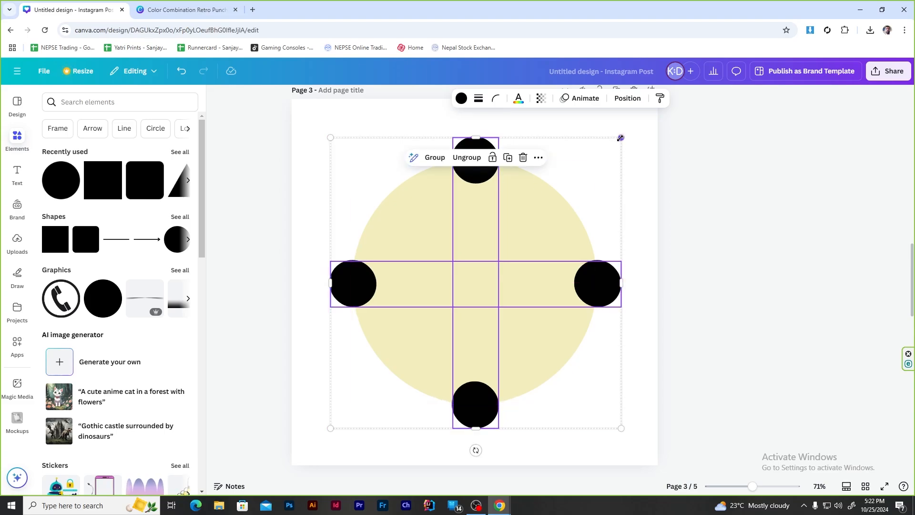
drag(620, 137, 493, 266)
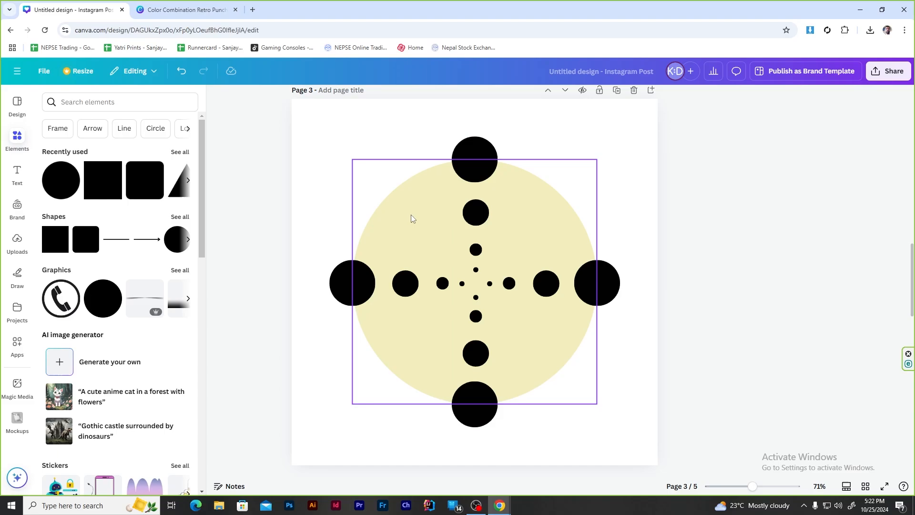
Group all the black circle rings and move them aside from the cream circle.
drag(314, 158, 671, 448)
drag(476, 166, 701, 228)
key(ctrl+g)
Unlock and delete the cream circle on page 3.
right_click(404, 231)
click(444, 283)
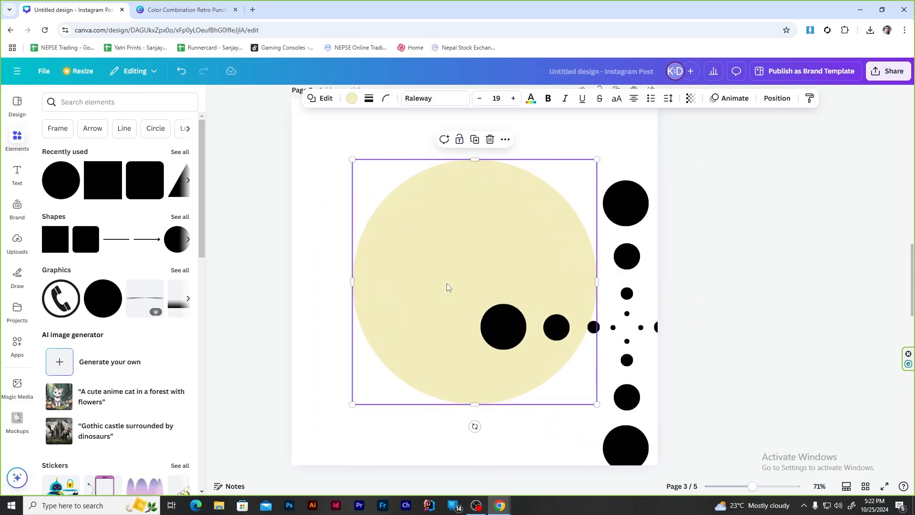
key(Delete)
Move the black ring pattern back to the middle of page 3 and ungroup it into separate circles.
drag(627, 219, 469, 174)
click(639, 233)
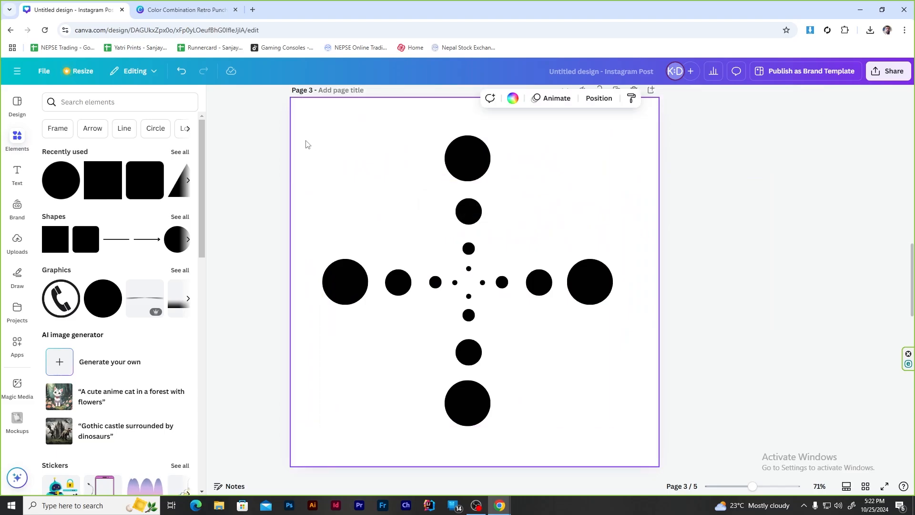
drag(305, 142, 649, 457)
right_click(597, 301)
click(649, 395)
click(557, 240)
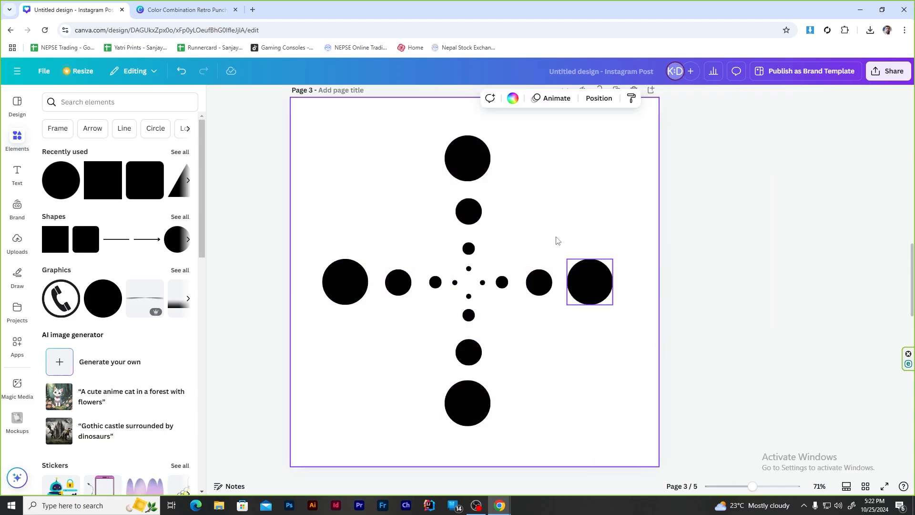
Try cyan 2ff3e0 on the outer top, second-ring left, third-ring lower and third-ring right circles.
click(194, 4)
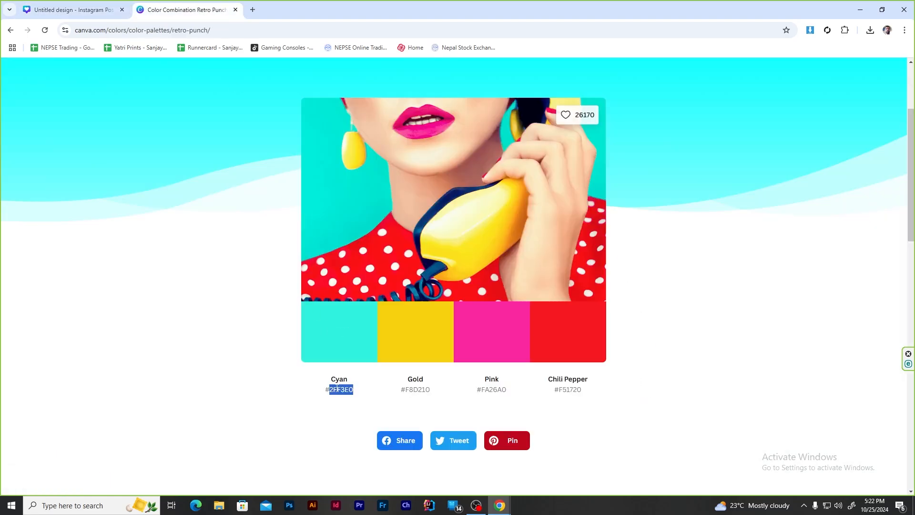
click(71, 10)
click(352, 100)
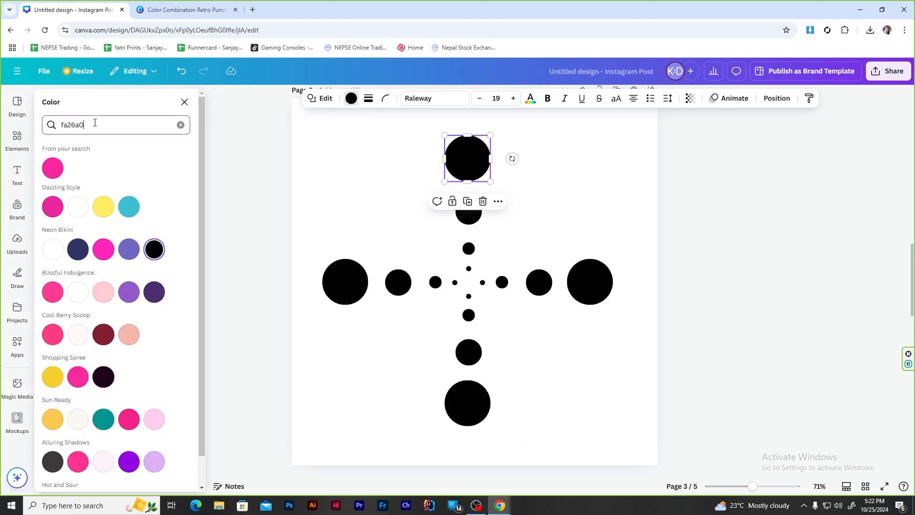
triple_click(94, 124)
text(2ff3e0)
click(55, 169)
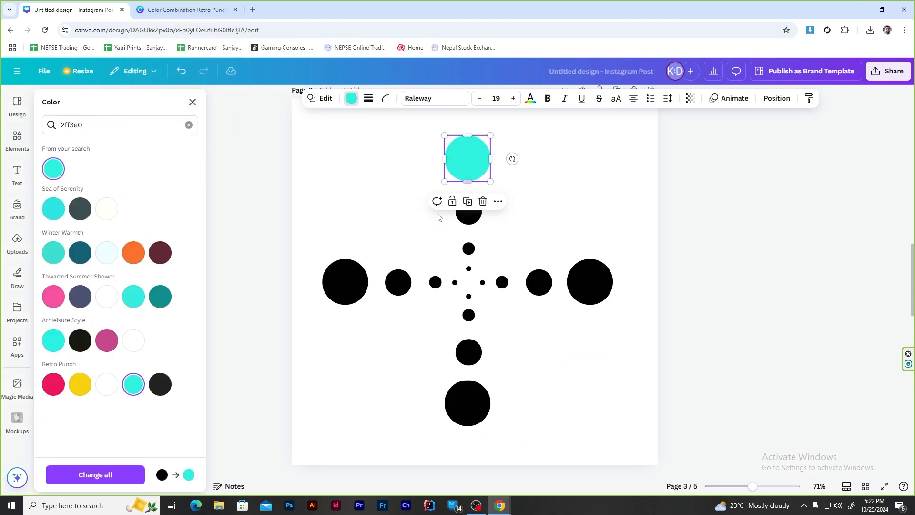
click(398, 282)
click(53, 168)
click(468, 315)
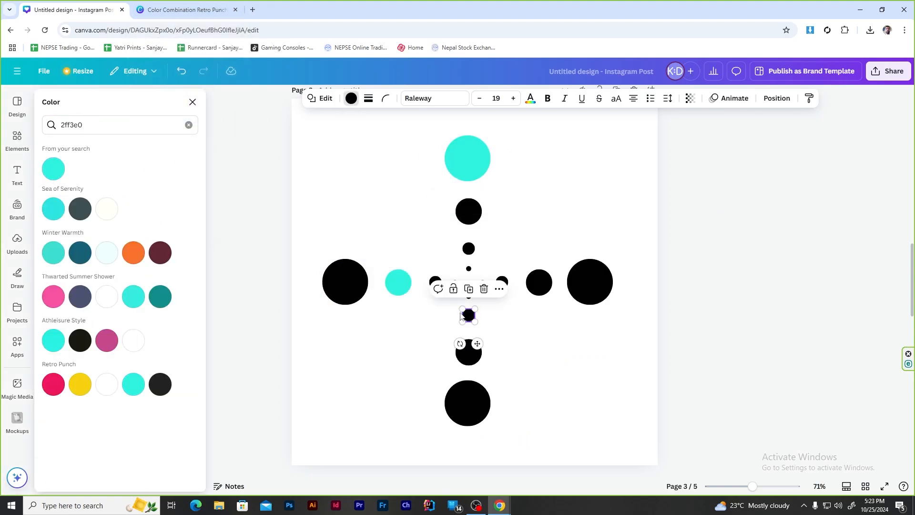
click(53, 169)
key(Tab)
click(50, 169)
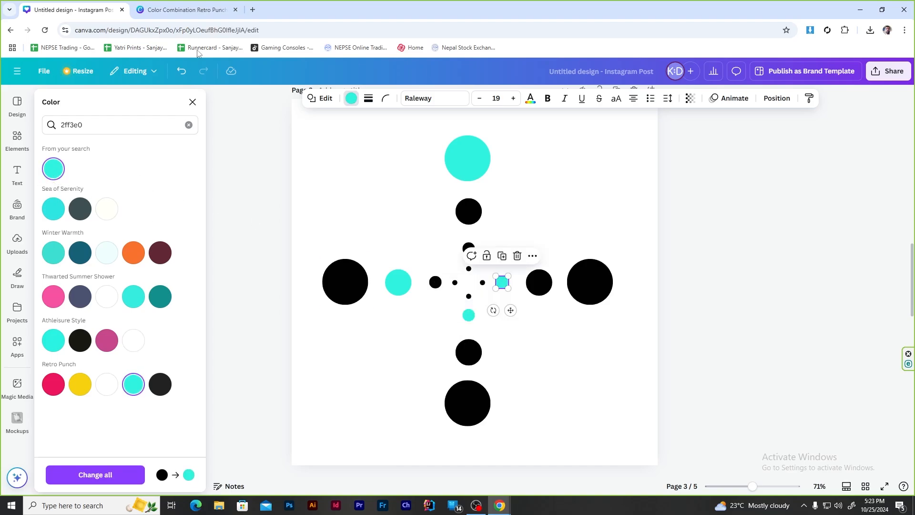
Try gold f8d210 on the outer left, second-ring lower and third-ring upper circles.
key(ctrl+Tab)
click(54, 3)
click(339, 277)
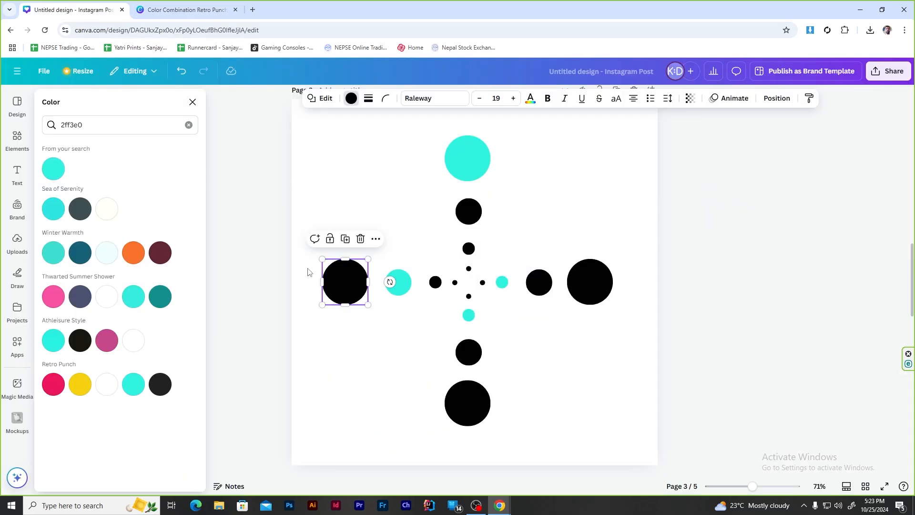
key(ctrl+a)
text(f8d210)
click(52, 168)
click(474, 358)
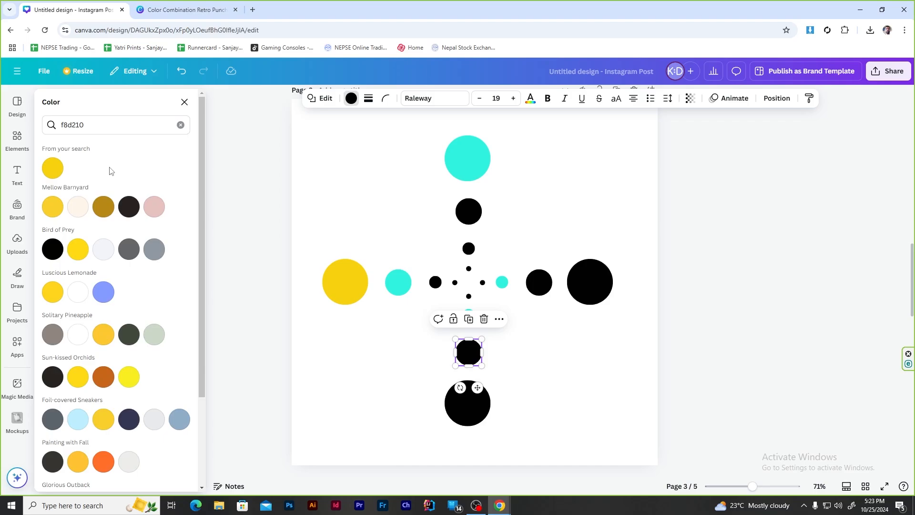
click(53, 168)
click(539, 283)
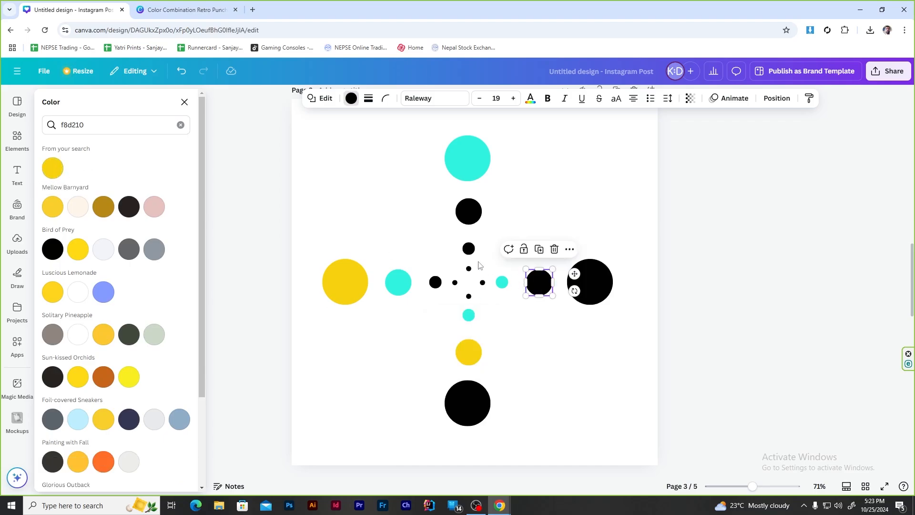
click(469, 249)
click(54, 168)
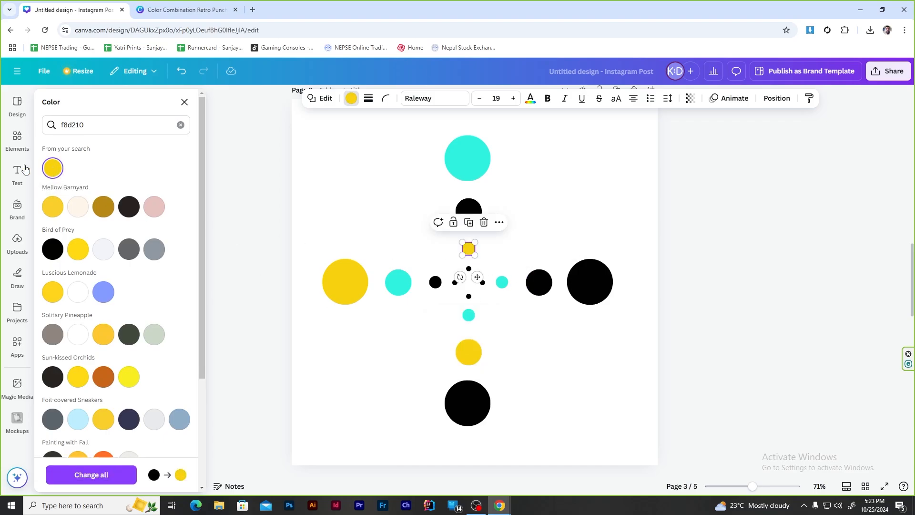
click(580, 213)
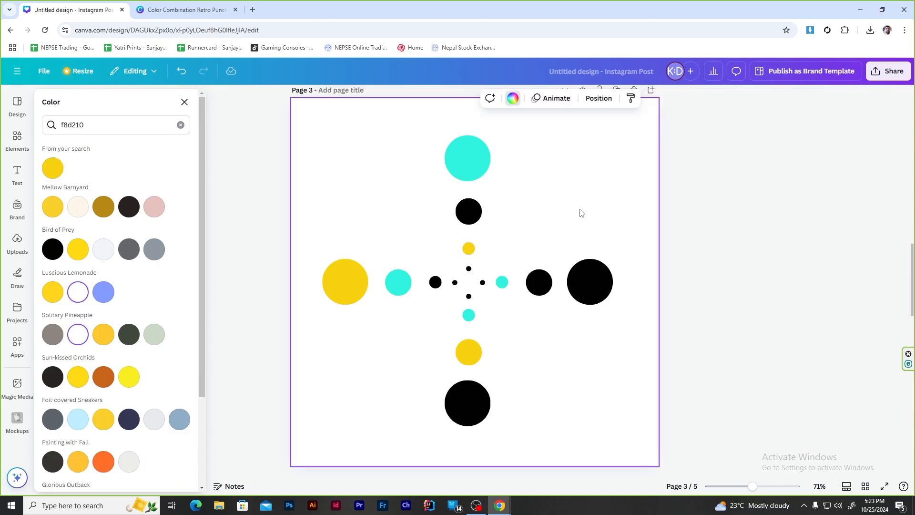
Undo all the cyan and gold recolouring on page 3.
key(ctrl+z)
key(ctrl+z)
key(ctrl+z)
key(ctrl+z)
key(ctrl+z)
key(ctrl+z)
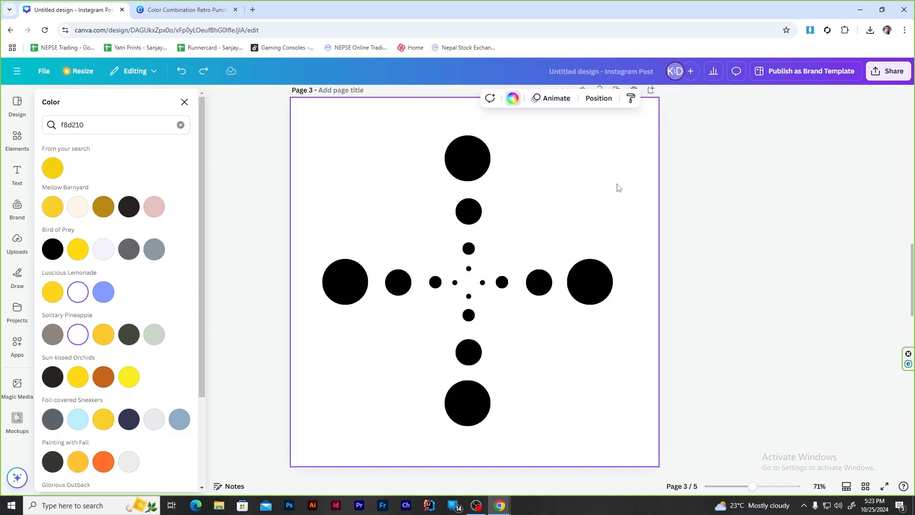
Fill the outer top, second-ring left, third-ring lower and innermost right circles with cyan 2ff3e0.
click(443, 158)
click(186, 10)
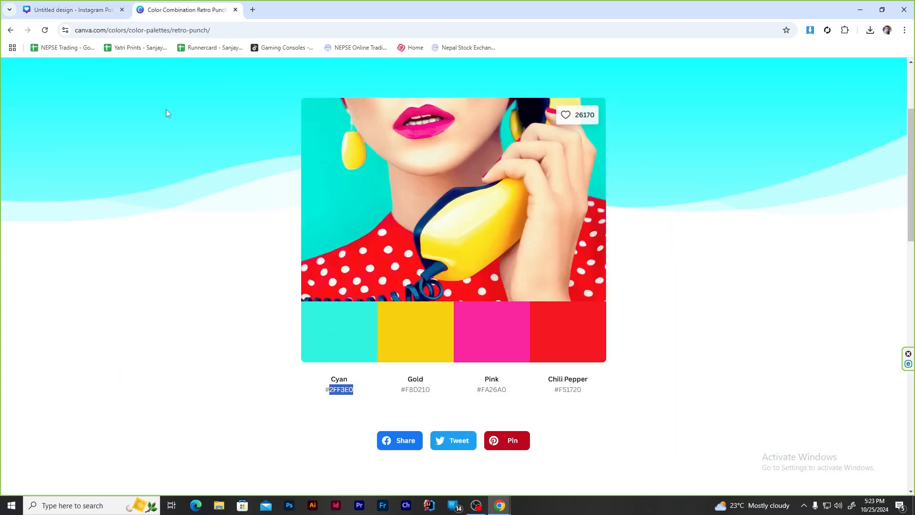
key(ctrl+Tab)
click(53, 168)
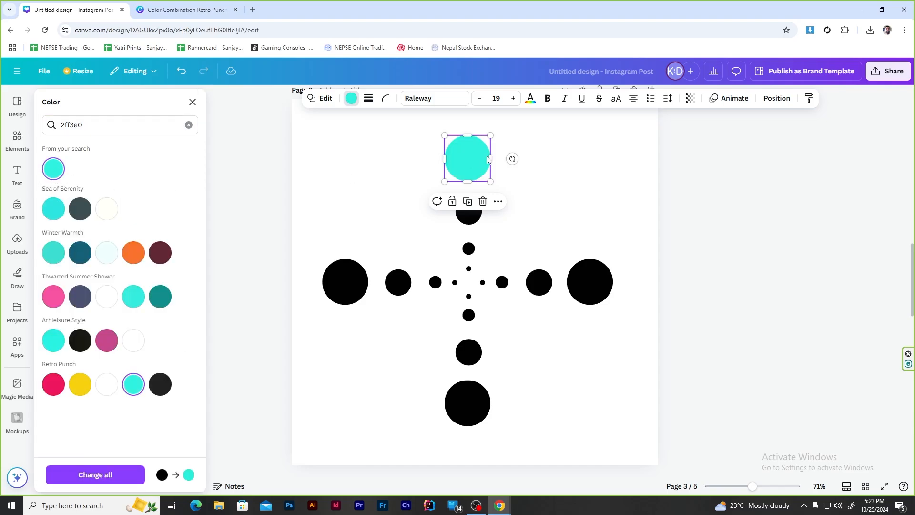
click(399, 287)
click(54, 170)
click(469, 316)
click(55, 168)
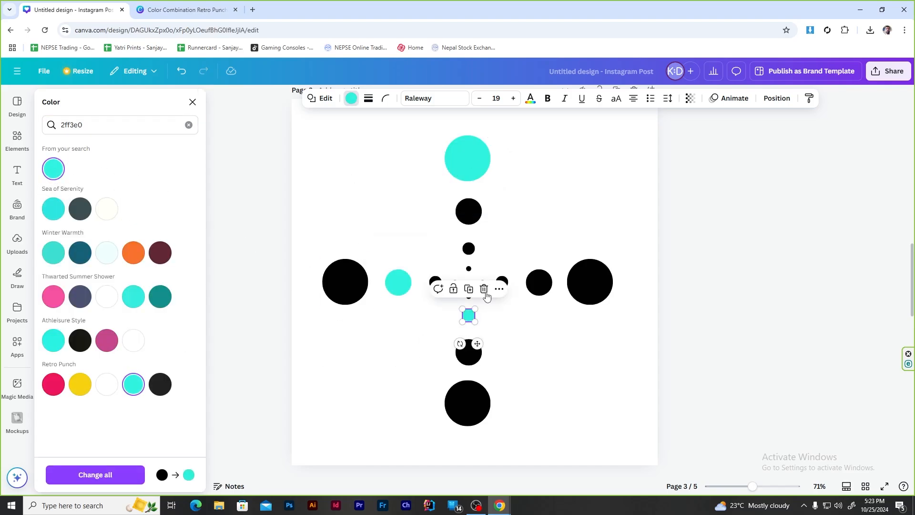
click(483, 282)
click(52, 168)
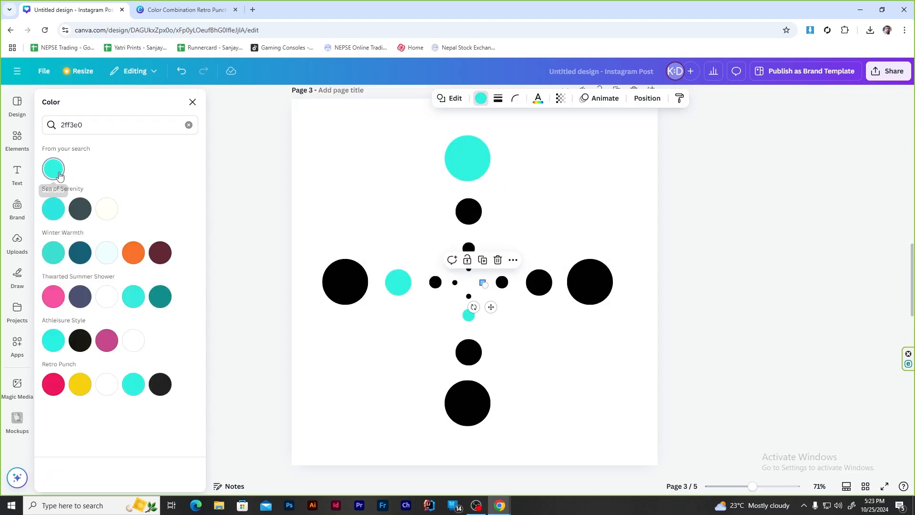
click(562, 182)
Fill the outer left, second-ring lower, third-ring right and innermost upper circles with gold f8d210.
key(ctrl+Tab)
key(ctrl+Tab)
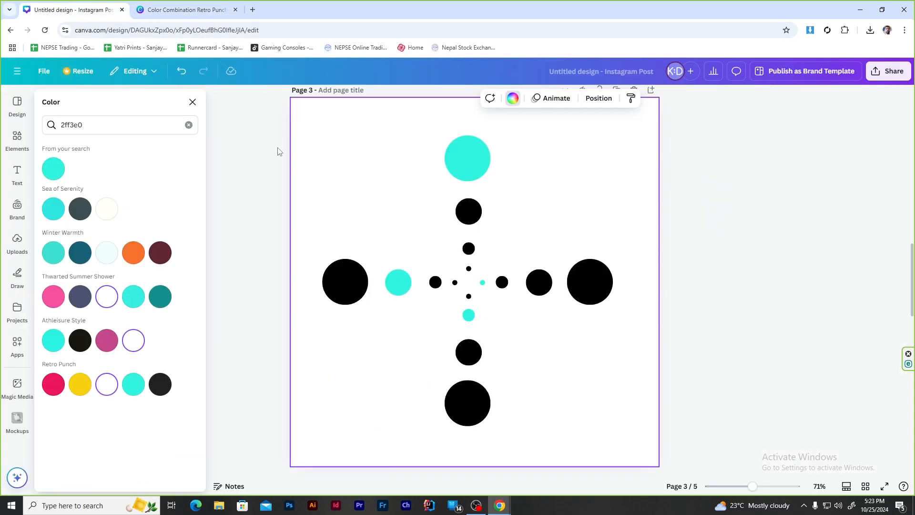
click(326, 286)
text(f8d210)
click(53, 168)
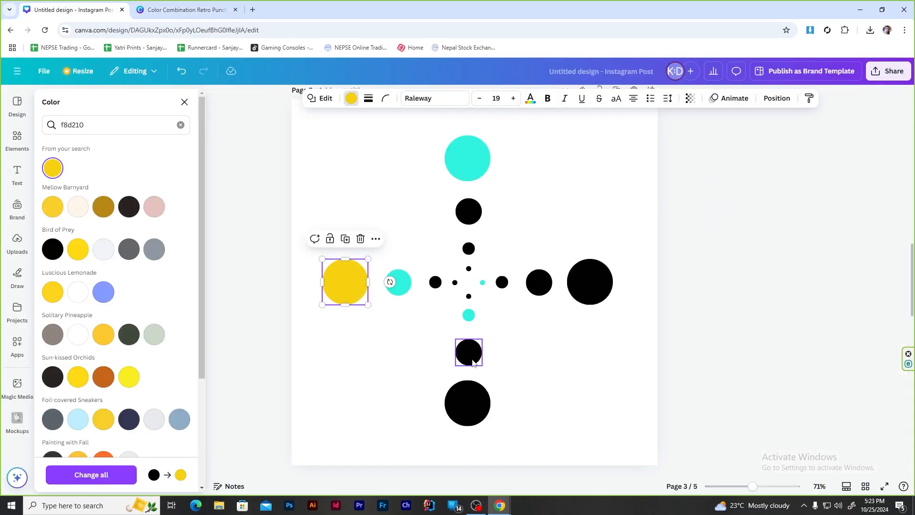
click(472, 360)
click(59, 170)
click(501, 282)
click(54, 171)
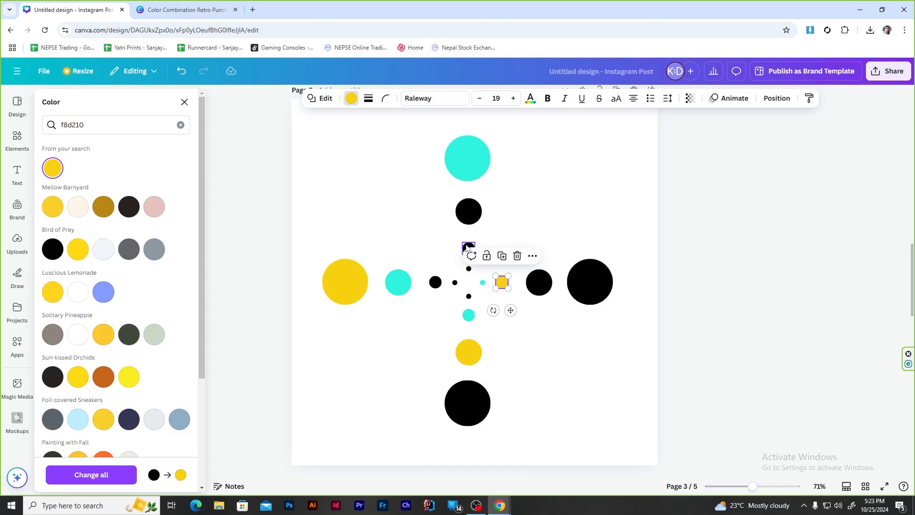
click(469, 269)
click(55, 173)
Fill the outer bottom, second-ring right, third-ring upper and innermost left circles with pink fa26a0 from the Retro Punch palette.
click(186, 10)
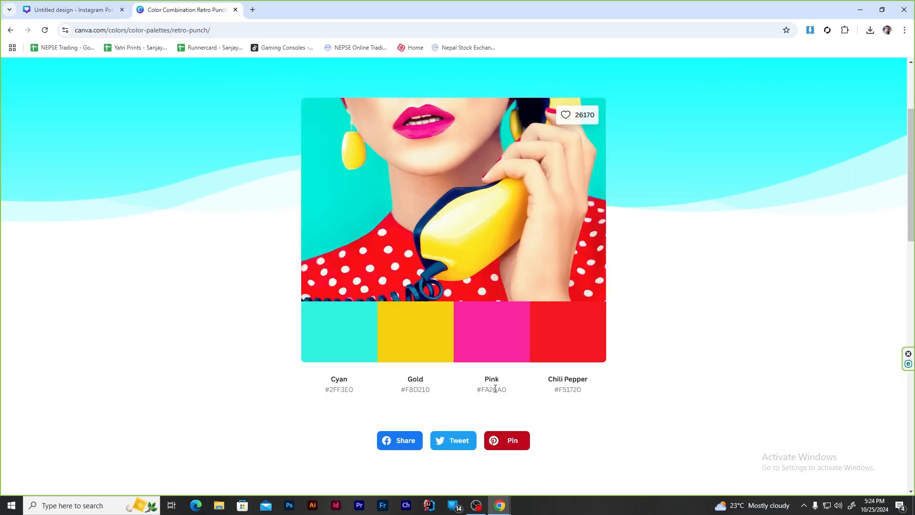
click(81, 5)
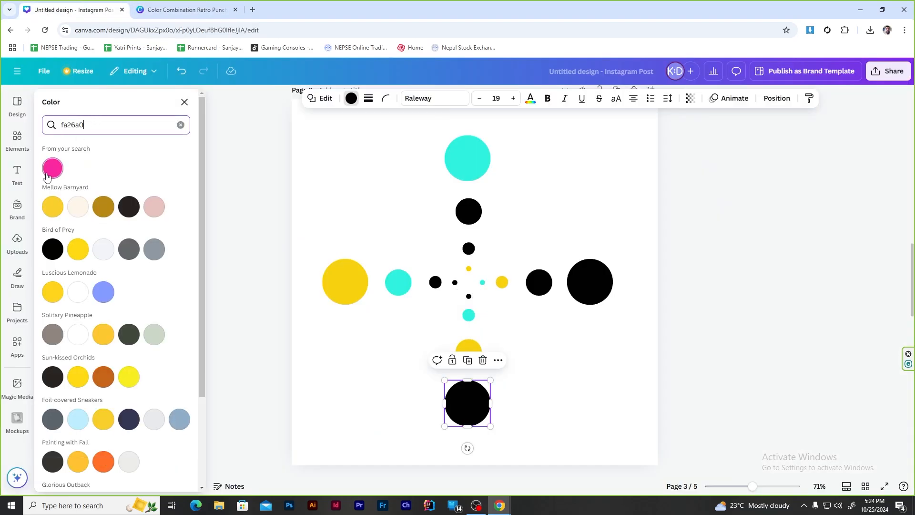
click(53, 167)
click(540, 282)
click(53, 168)
click(468, 248)
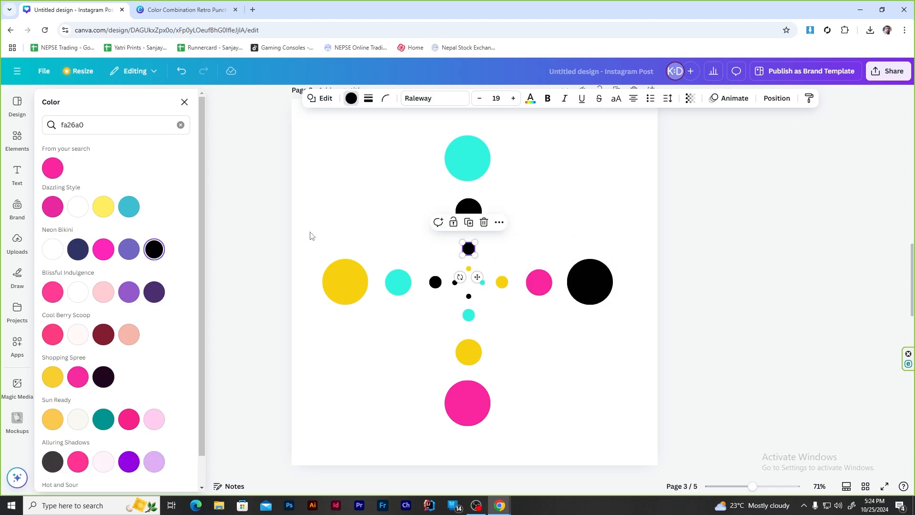
click(54, 169)
click(454, 285)
click(52, 168)
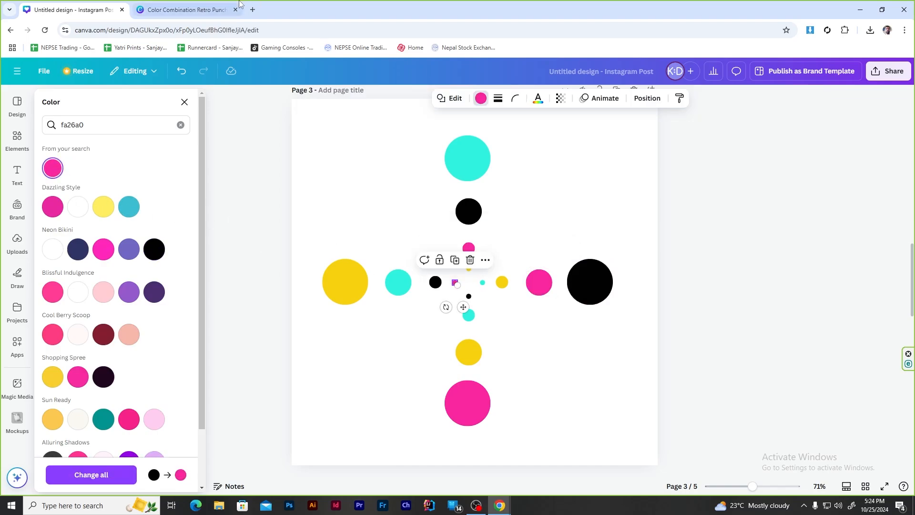
Fill the outer right, second-ring upper, third-ring left and innermost lower circles with chili pepper red f51720.
click(185, 10)
click(71, 10)
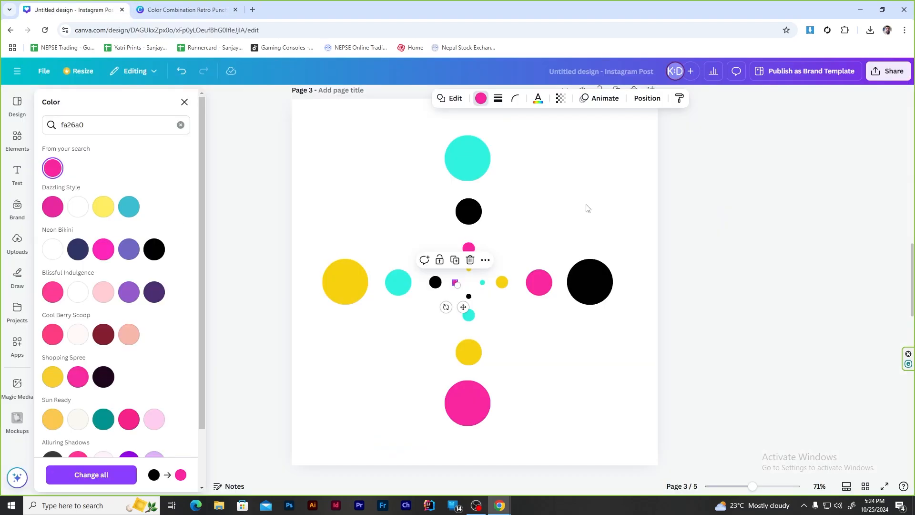
click(601, 279)
double_click(81, 126)
text(f51720)
click(57, 171)
click(467, 217)
click(53, 169)
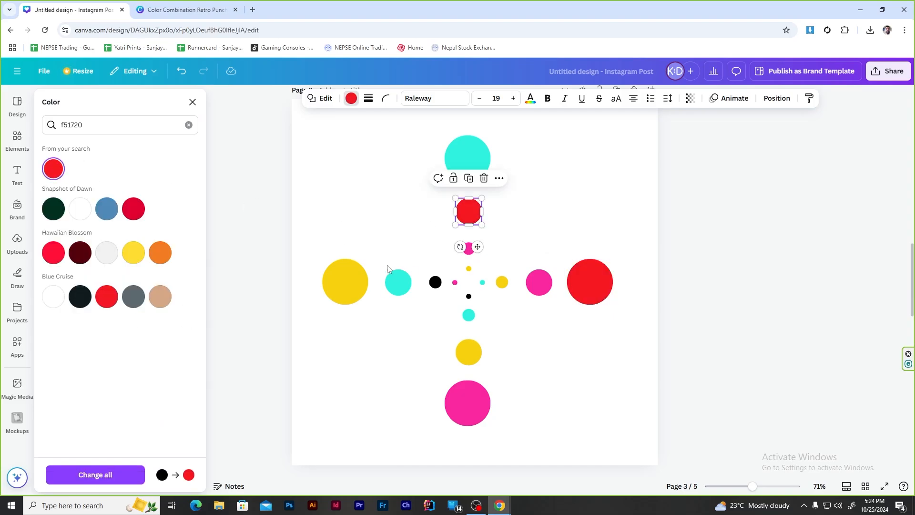
click(435, 283)
click(54, 169)
click(469, 296)
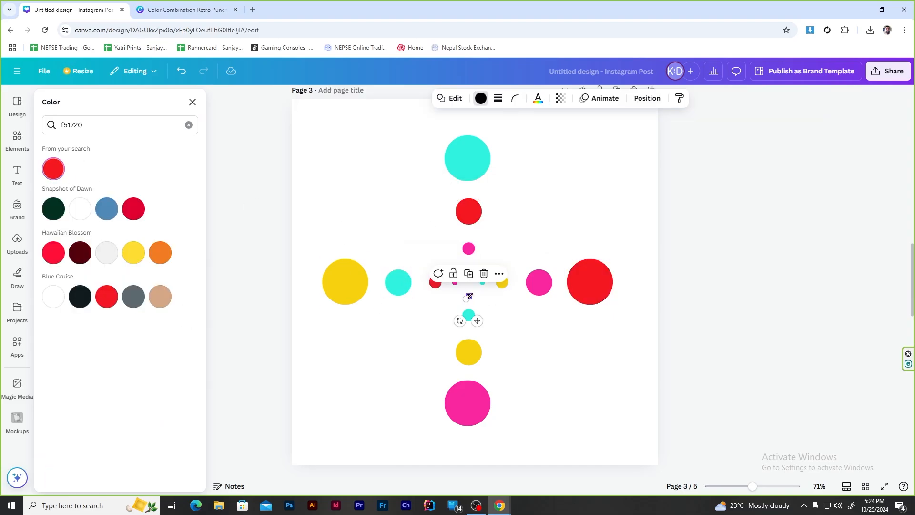
click(555, 197)
Group all the coloured circles on page 3 and centre the group on the page horizontally and vertically.
drag(320, 142, 647, 459)
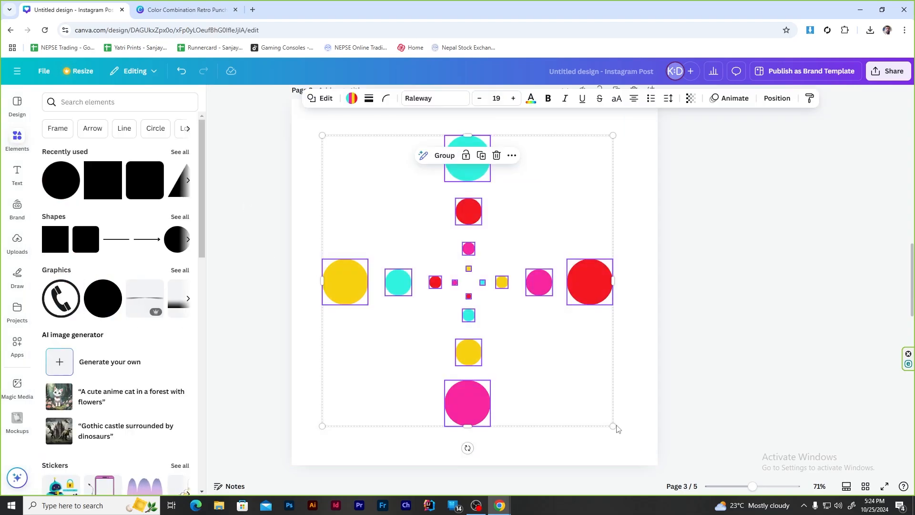
key(ctrl+g)
click(756, 98)
click(68, 243)
click(152, 242)
click(665, 193)
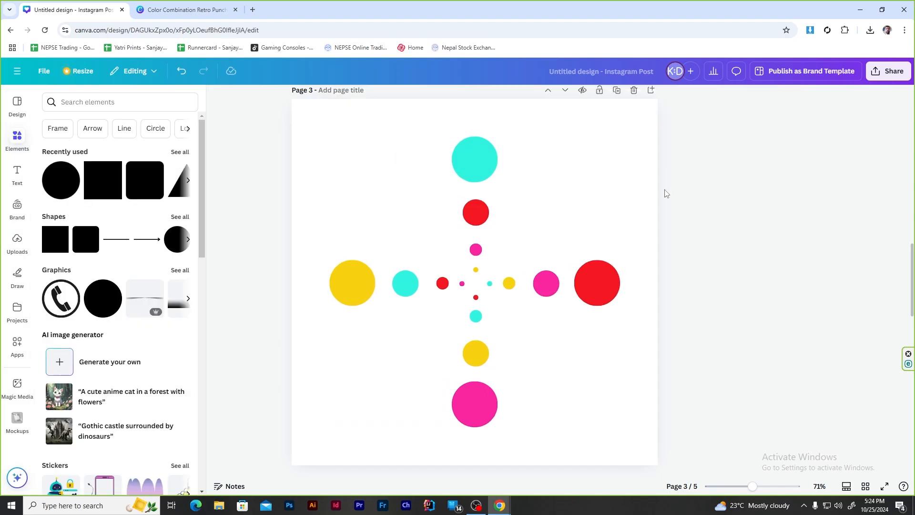
On page 4, add a smaller circle at the centre of the large pale circle and fill it with the dark Blue Cruise colour.
scroll(634, 228, down, 8)
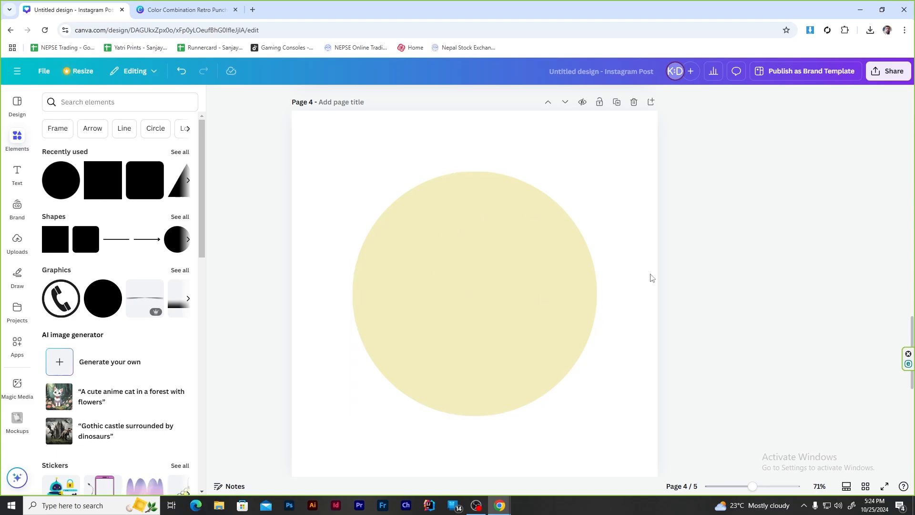
click(481, 265)
click(306, 235)
click(95, 195)
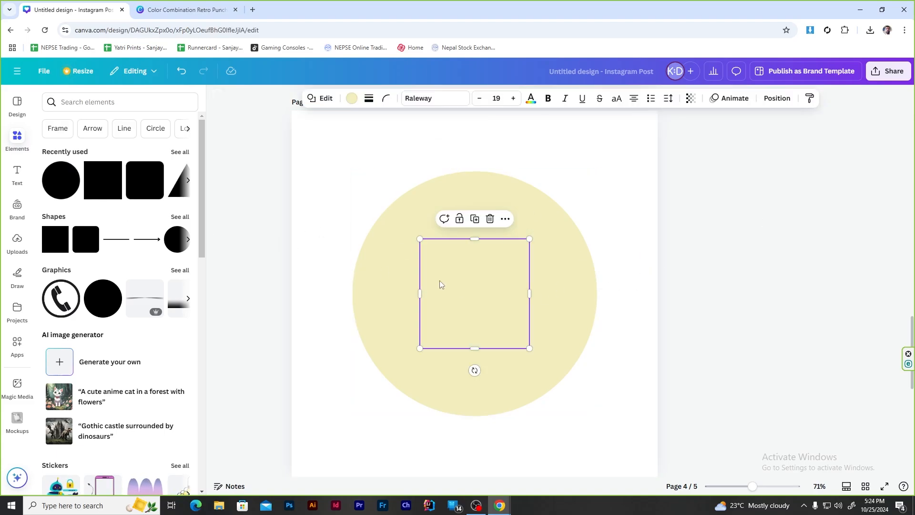
click(351, 99)
click(81, 296)
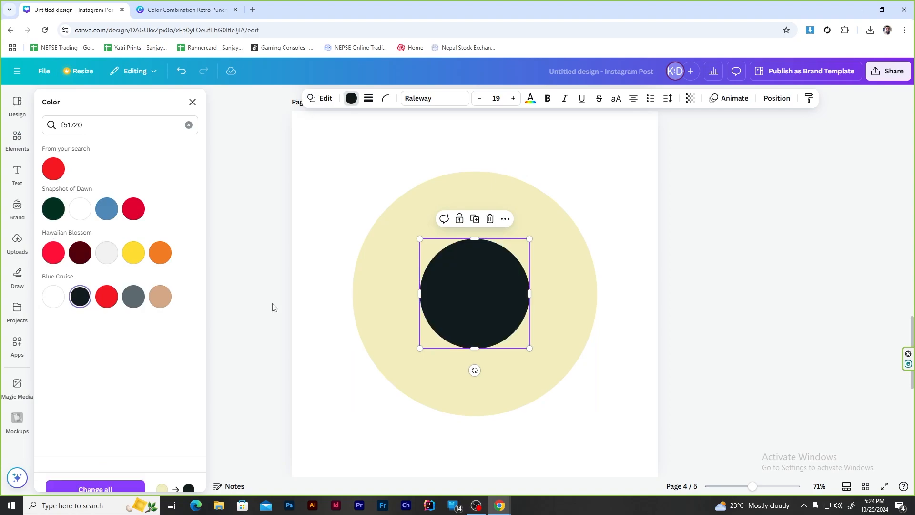
Shrink the dark circle to 142.6 px, place one copy each at the pale circle's top and bottom edges, and group the pair.
drag(529, 238, 496, 408)
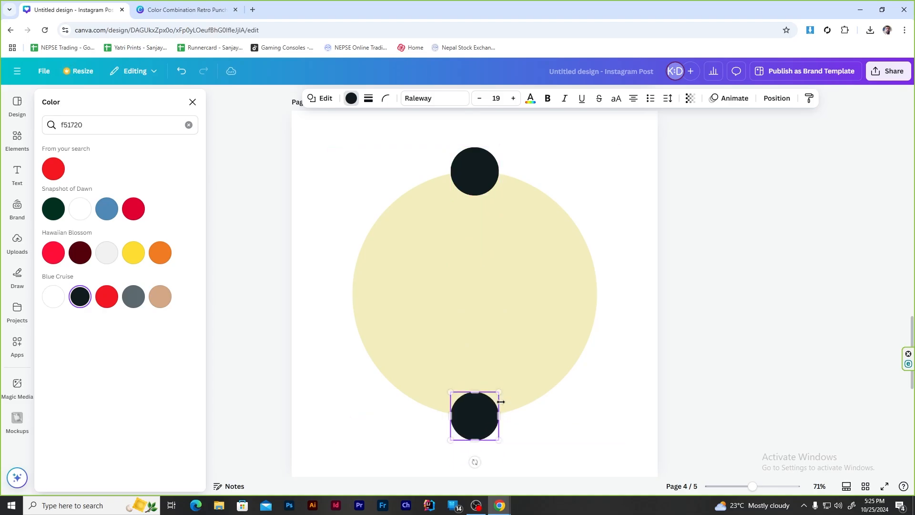
shift+click(470, 166)
right_click(472, 165)
click(777, 98)
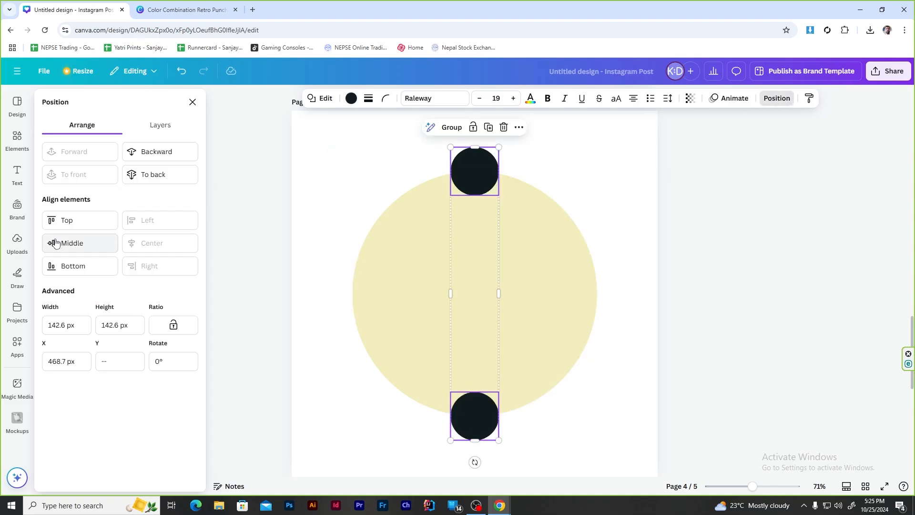
right_click(480, 185)
click(509, 332)
Check the dark pair's alignment with the large pale circle, and lock the pale circle in place.
drag(334, 181, 499, 288)
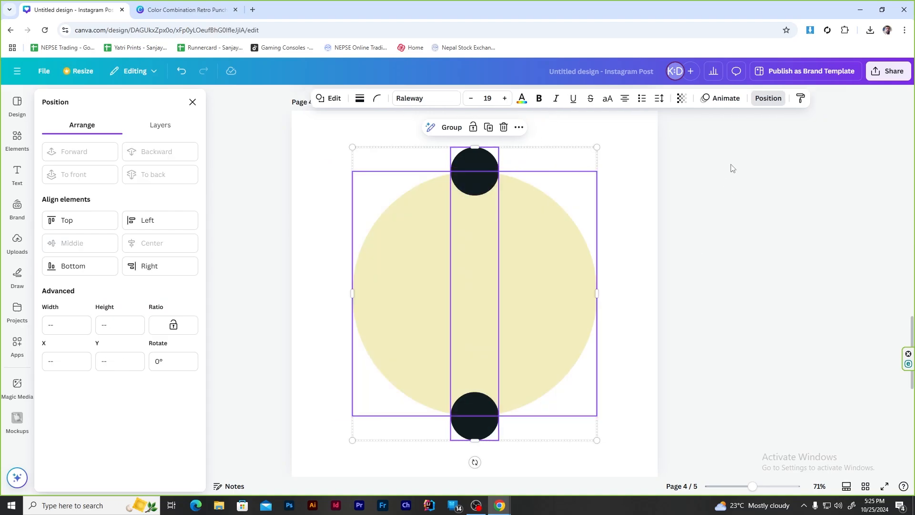
click(318, 242)
right_click(373, 273)
mouse_move(469, 432)
click(541, 435)
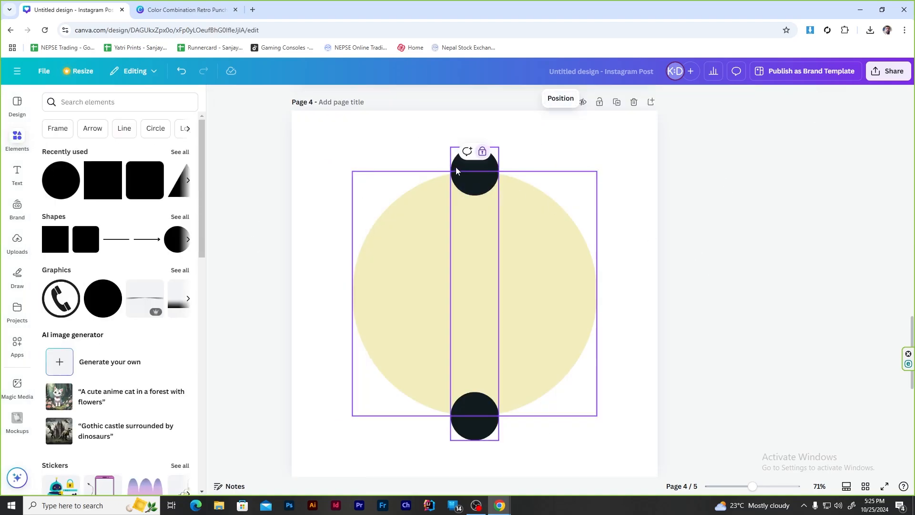
Duplicate the dark circle pair directly over the original and rotate the copy 90 degrees to the pale circle's left and right edges.
click(456, 170)
drag(494, 426, 499, 431)
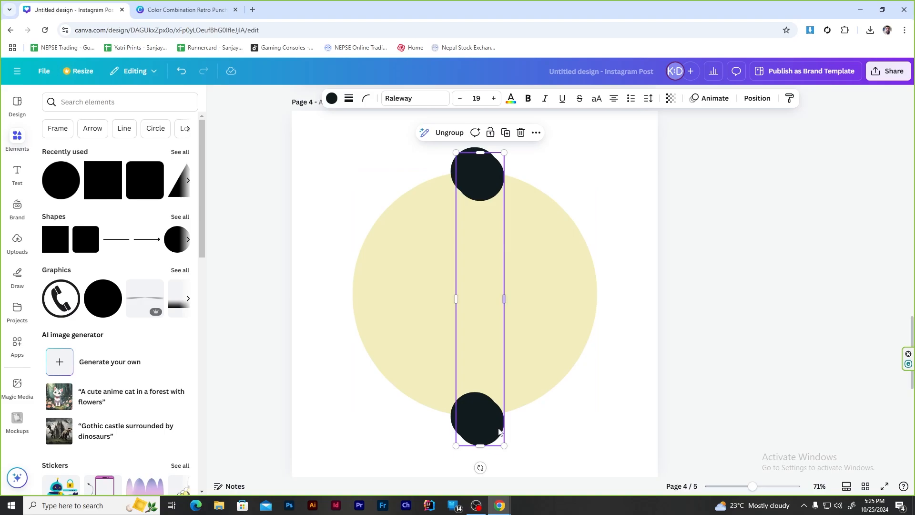
drag(482, 195, 477, 195)
drag(478, 467, 652, 291)
click(663, 225)
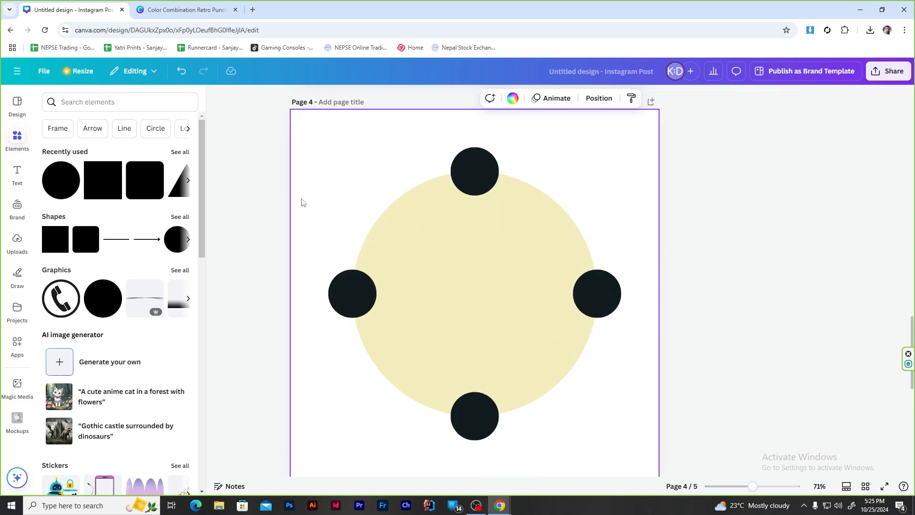
Duplicate the four dark circles over the originals and rotate the copy 45 degrees to make a ring of eight.
drag(318, 163, 654, 448)
key(ctrl+d)
drag(494, 193, 487, 188)
drag(474, 462, 624, 448)
Group the eight dark circles, duplicate the group and align the copy exactly over the original.
drag(319, 162, 676, 465)
key(ctrl+g)
key(ctrl+d)
drag(476, 197, 472, 191)
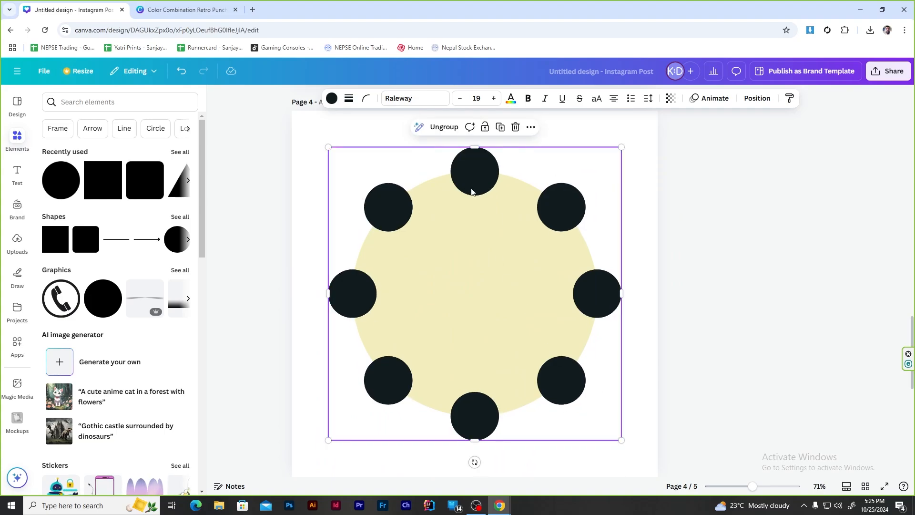
Switch to the Calculator and divide 45 by 2 for the rotation angle.
click(86, 507)
text(cal)
key(Return)
text(45 ÷ 2 =)
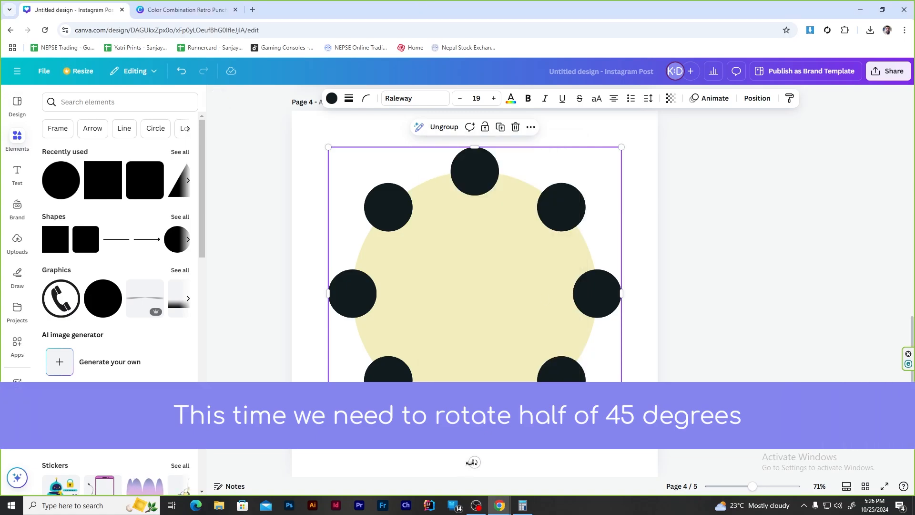
Rotate the duplicated ring by half of 45 degrees and shrink it slightly so its circles fit between the larger ones.
drag(471, 462, 543, 479)
drag(666, 373, 649, 355)
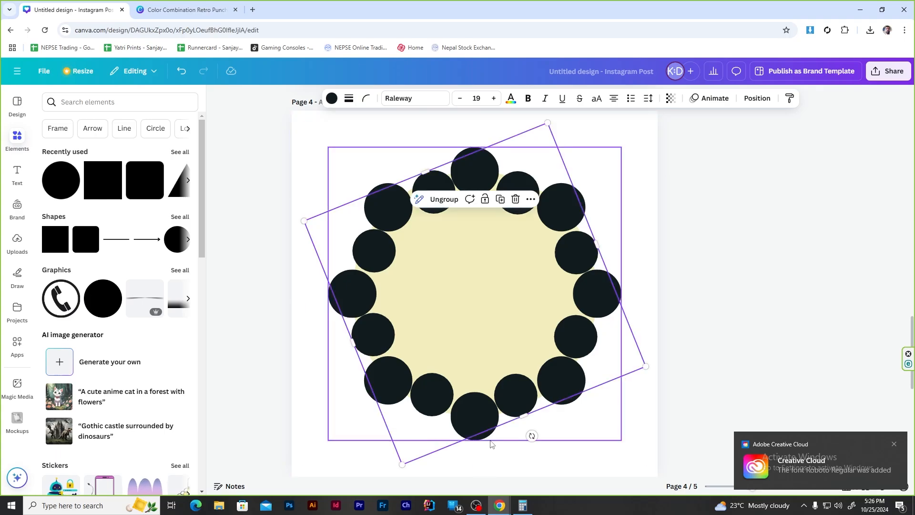
click(688, 331)
click(517, 439)
drag(532, 435, 536, 433)
click(715, 275)
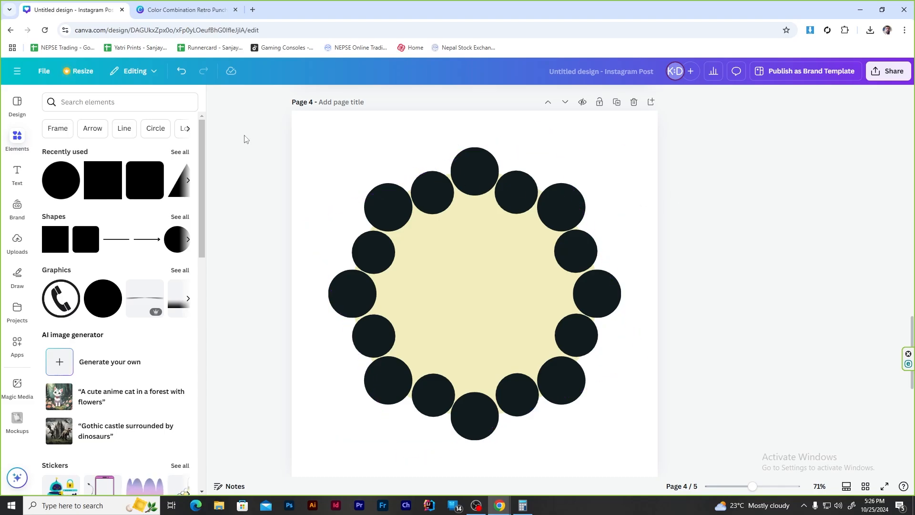
Group both dark rings, move them aside, then unlock and delete the large pale guide circle.
drag(304, 152, 681, 466)
right_click(582, 306)
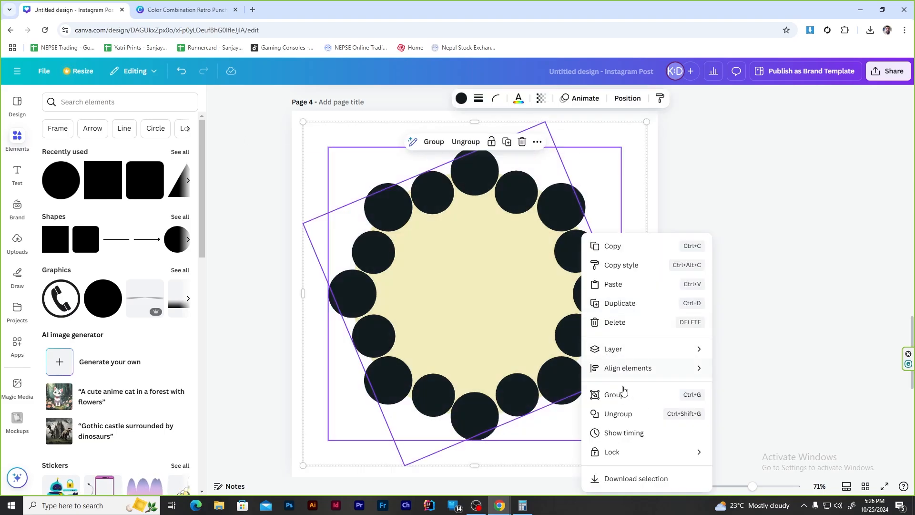
click(622, 393)
drag(551, 211, 741, 253)
right_click(424, 278)
click(458, 329)
key(Delete)
Centre the sixteen-circle ring on page 4 horizontally and vertically, and ungroup it into individual circles.
drag(623, 235, 455, 215)
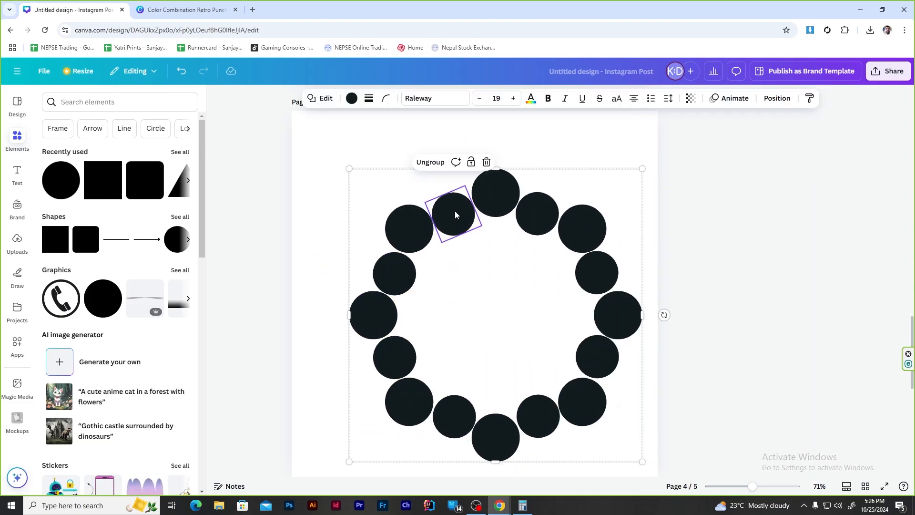
click(777, 98)
click(76, 245)
click(160, 245)
click(306, 151)
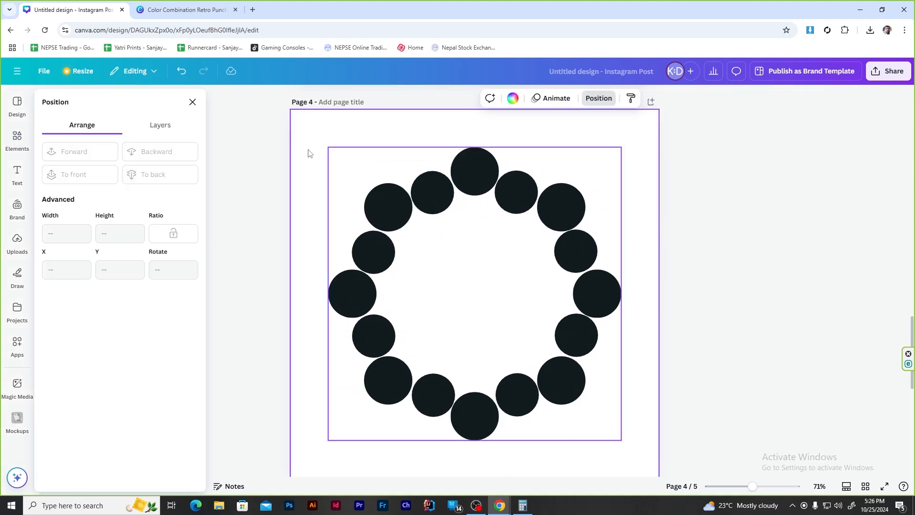
right_click(565, 257)
click(593, 394)
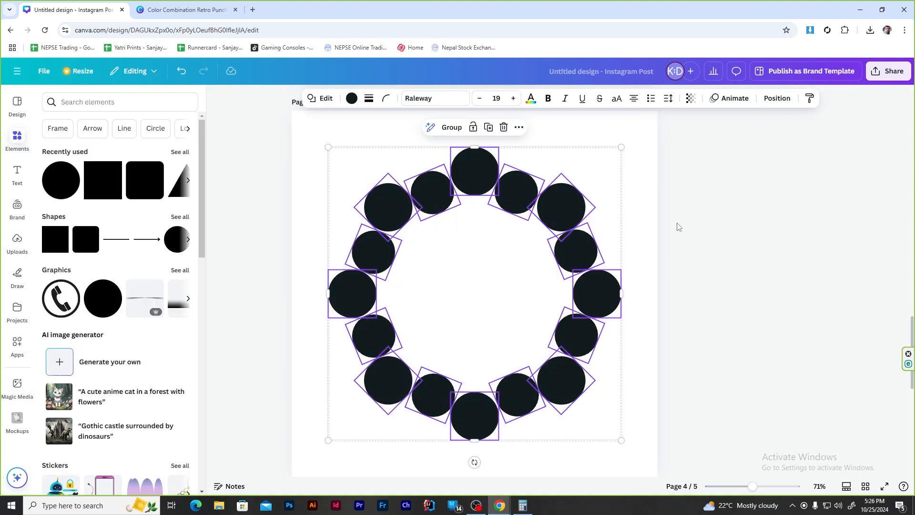
Fill the topmost and bottommost circles of the page 4 ring with pink fa26a0.
click(478, 160)
key(ctrl+Tab)
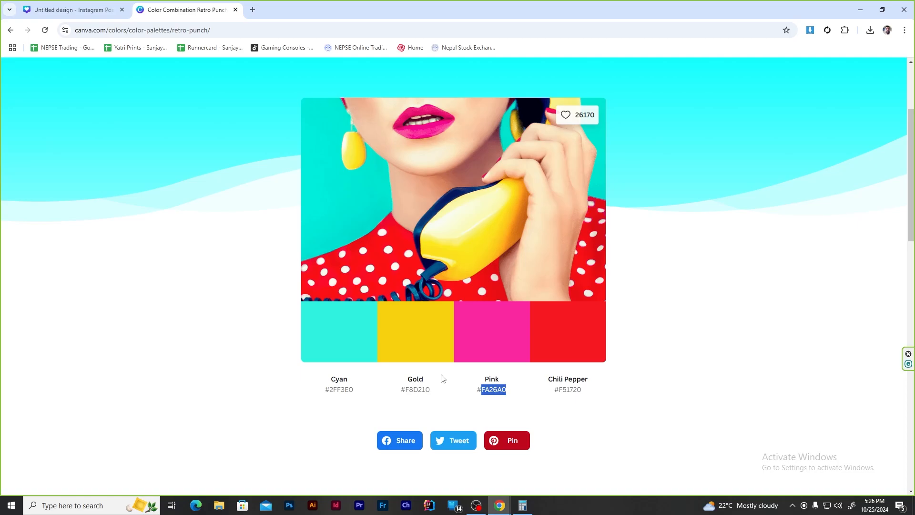
click(71, 10)
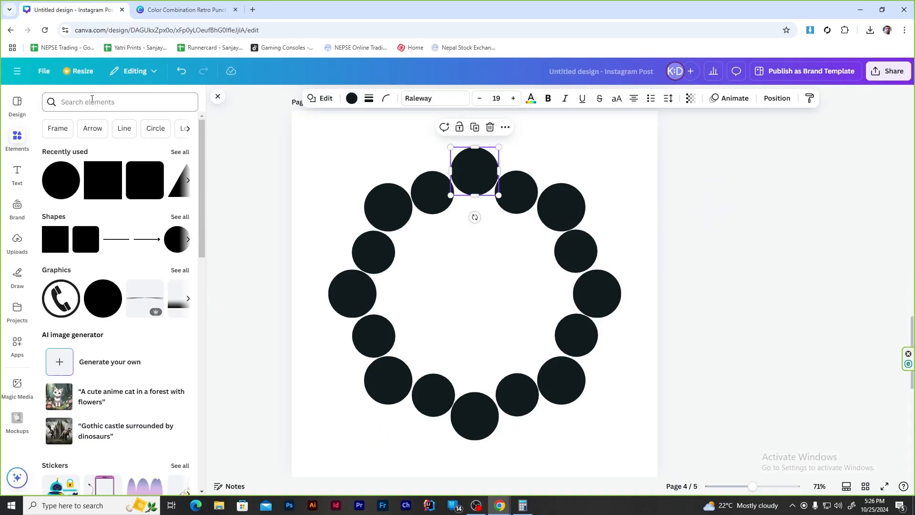
click(352, 99)
text(fa26a0)
click(53, 168)
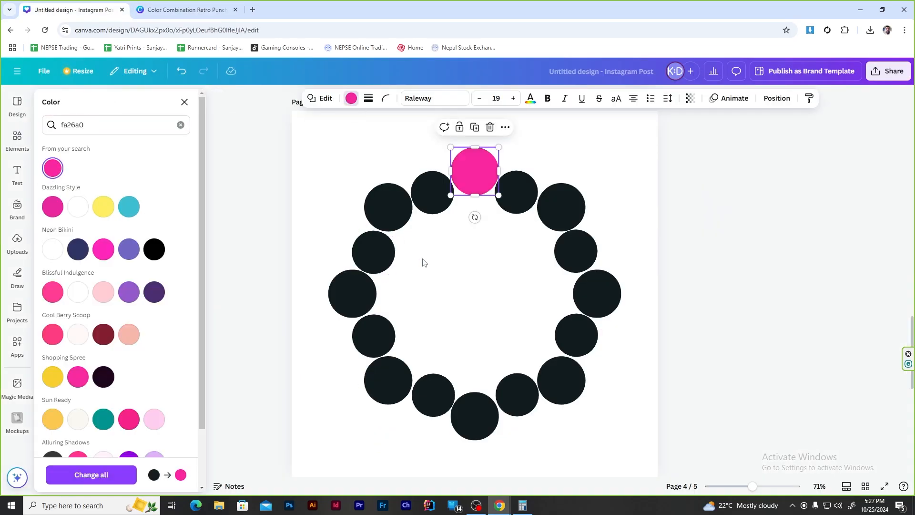
click(474, 415)
click(53, 168)
Copy the gold code from the Retro Punch palette and fill the ring's far right and far left circles with f8d210.
click(204, 4)
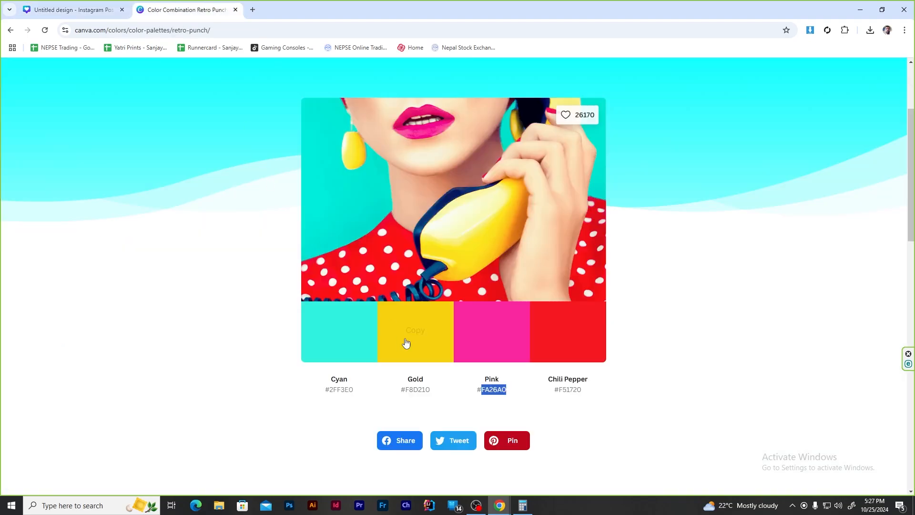
key(ctrl+c)
click(76, 7)
click(597, 294)
click(86, 125)
key(ctrl+v)
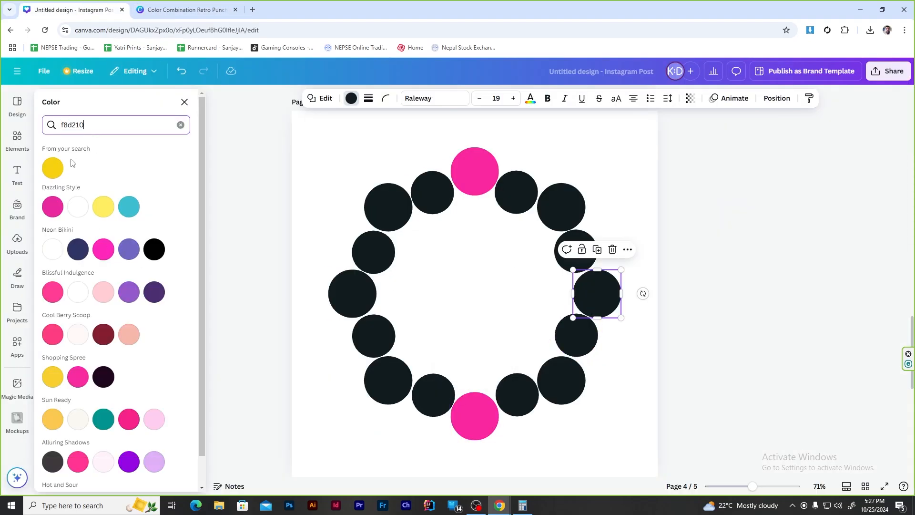
click(52, 167)
click(370, 292)
click(52, 171)
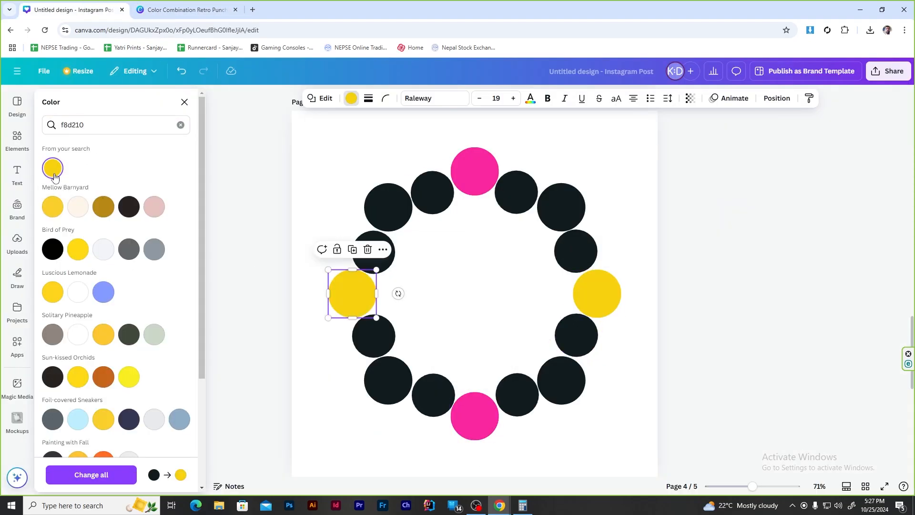
Copy the Chili Pepper code from the Retro Punch palette and fill the ring's large upper-right and lower-left diagonal circles with f51720.
click(167, 4)
key(ctrl+Tab)
double_click(122, 129)
key(ctrl+v)
click(53, 168)
click(388, 380)
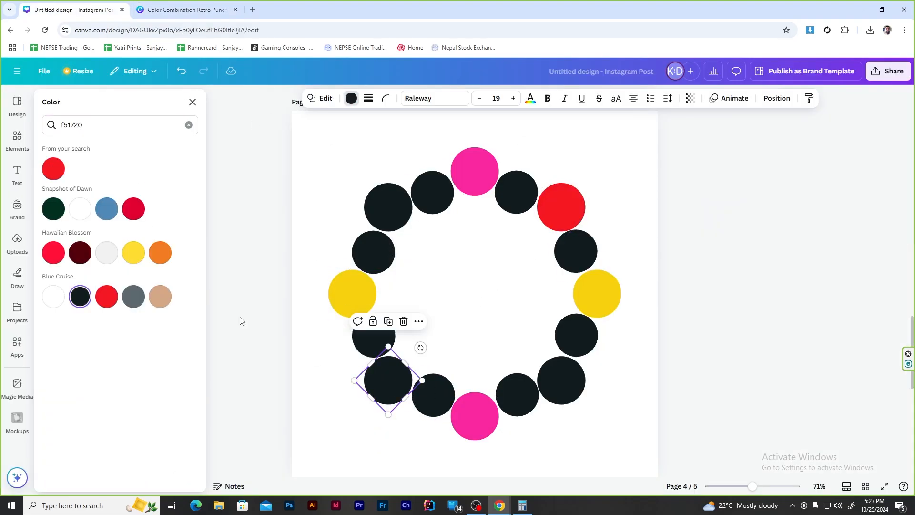
click(53, 168)
Copy the cyan code from the palette and fill the large upper-left and lower-right diagonal circles with 2ff3e0.
key(ctrl+Tab)
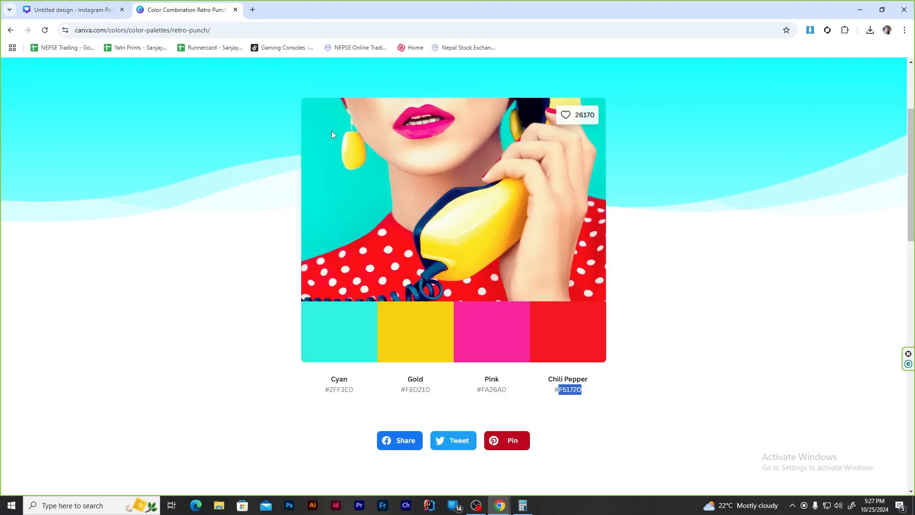
key(ctrl+Tab)
click(388, 206)
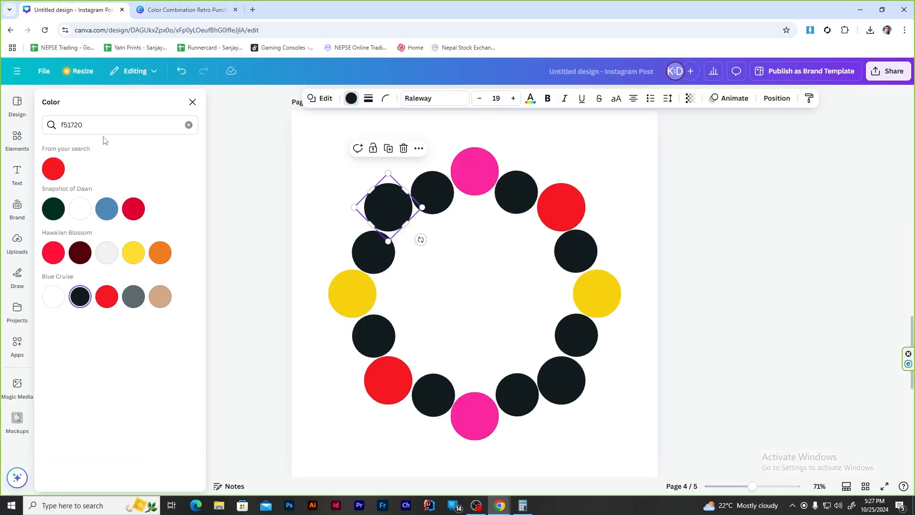
double_click(71, 125)
key(ctrl+v)
click(53, 168)
click(561, 380)
click(53, 169)
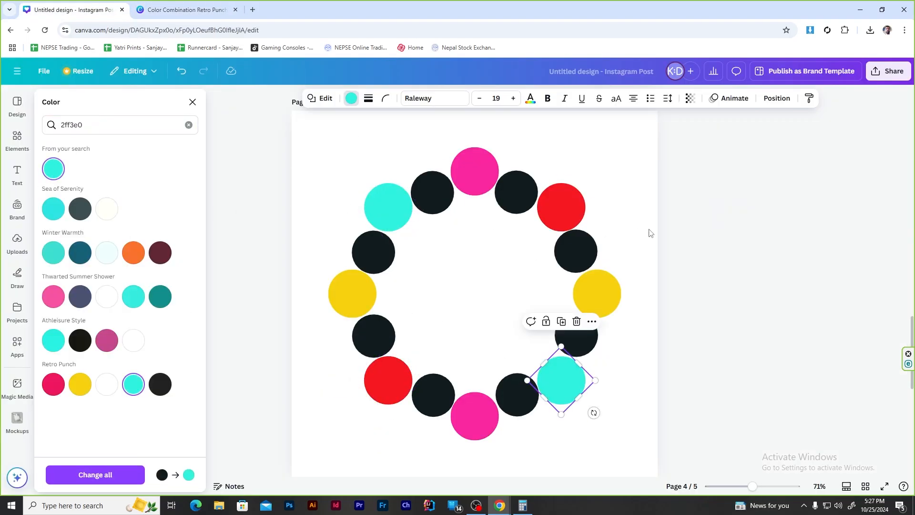
click(664, 229)
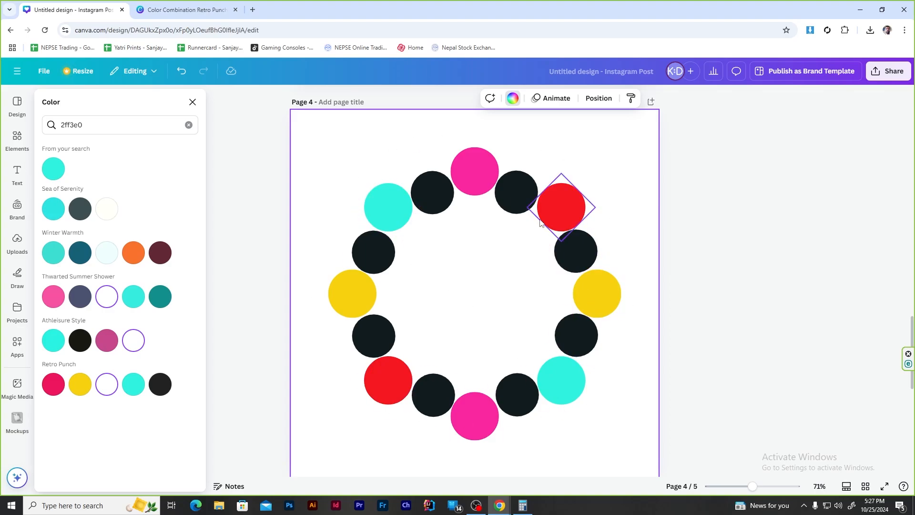
Fill the smaller circles just right of the topmost circle and just left of the bottommost circle with cyan 2ff3e0.
click(519, 209)
click(53, 169)
click(434, 391)
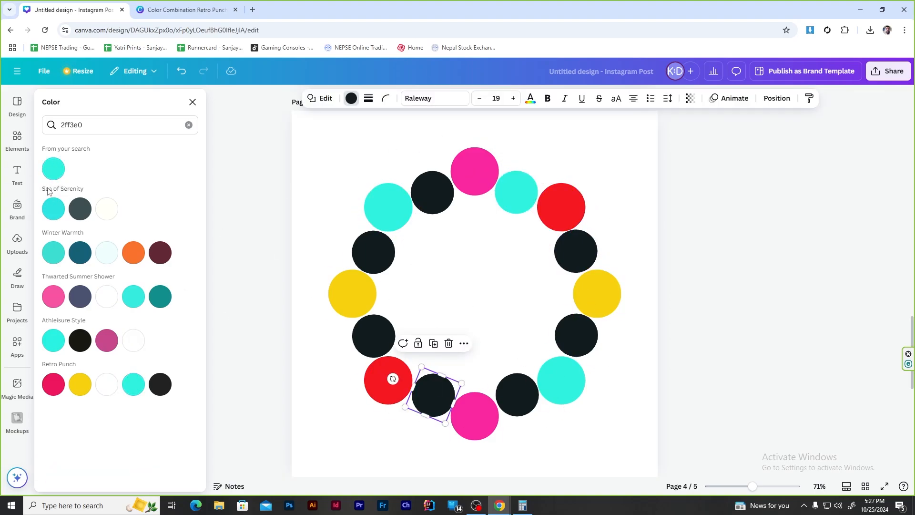
click(53, 168)
Fill the smaller circles just right of the bottommost circle and just left of the topmost circle with gold f8d210.
click(527, 396)
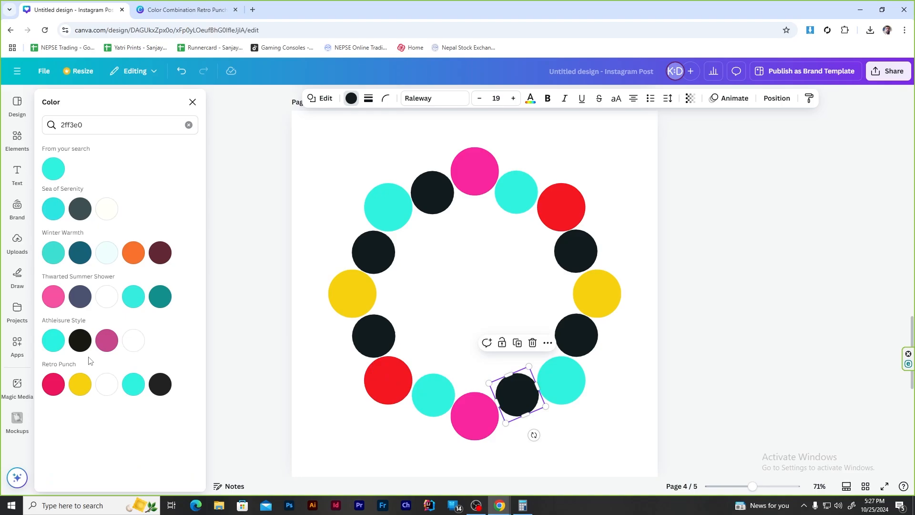
click(176, 11)
click(105, 11)
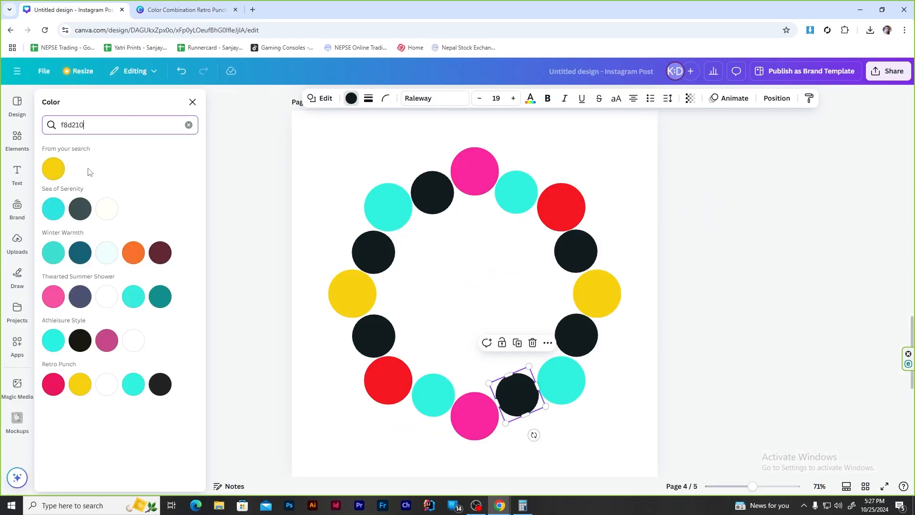
click(53, 168)
click(381, 217)
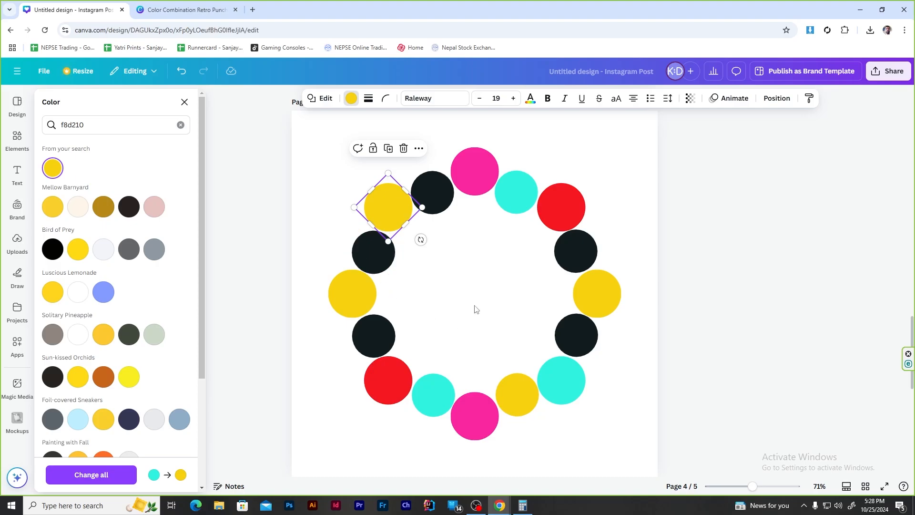
click(439, 192)
key(ctrl+v)
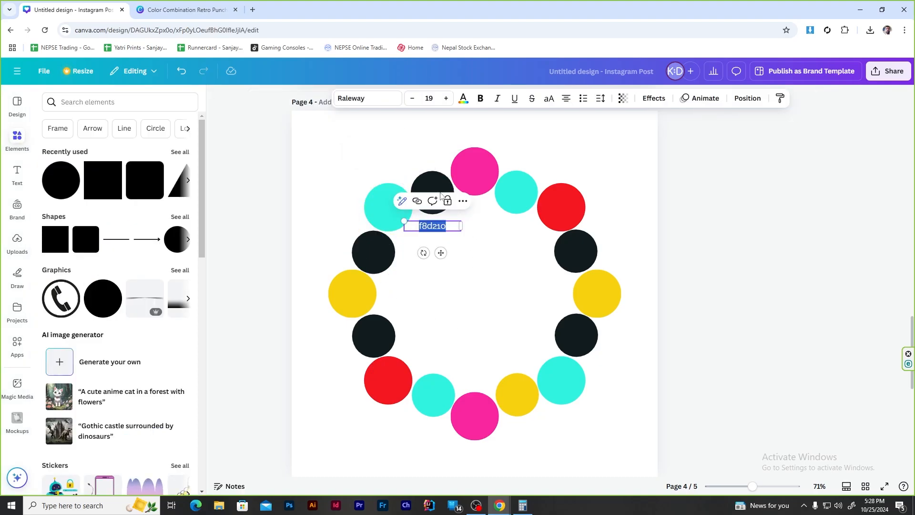
key(ctrl+z)
click(347, 100)
click(53, 167)
click(708, 204)
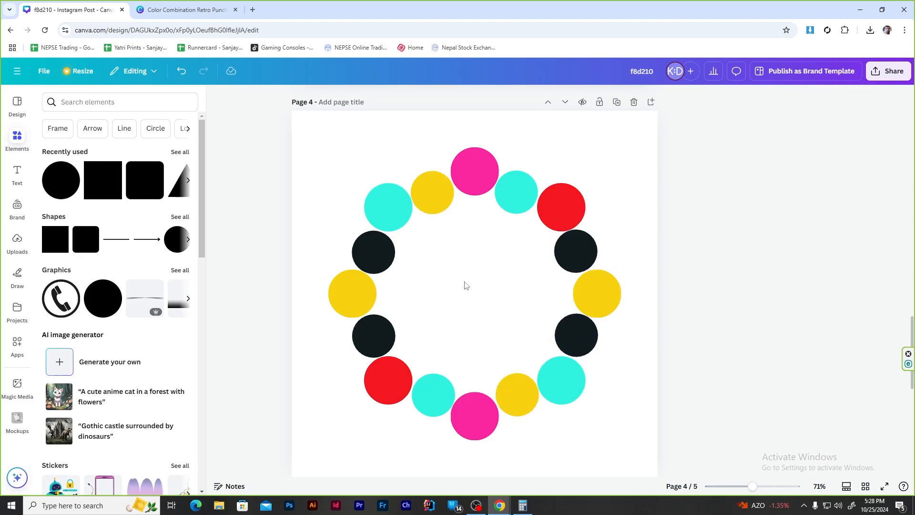
Fill the smaller circles just above the far-left circle and just below the far-right circle with red f51720.
key(ctrl+Tab)
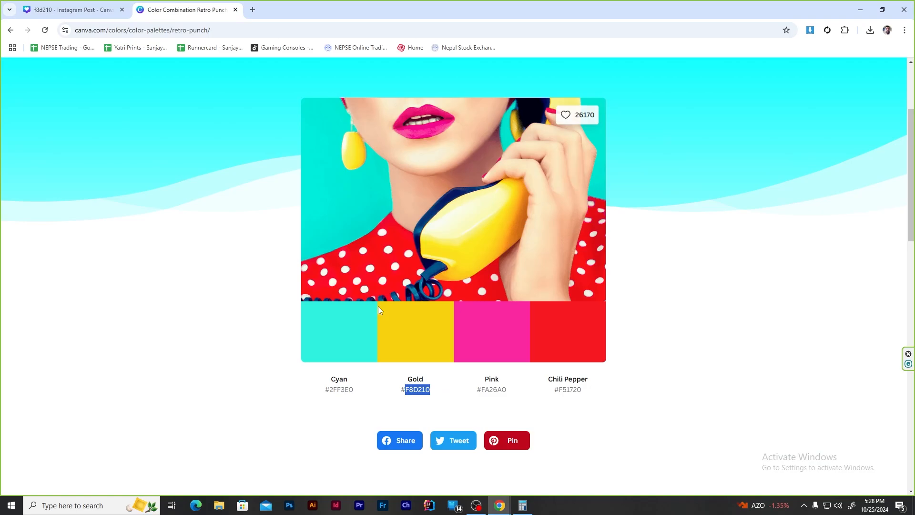
key(ctrl+Tab)
click(387, 258)
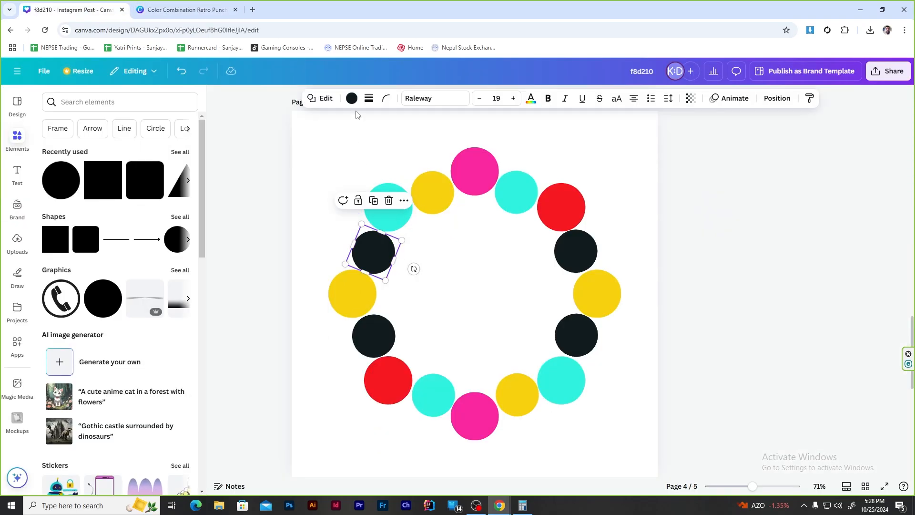
click(351, 98)
click(86, 123)
key(ctrl+a)
key(ctrl+v)
click(52, 168)
click(576, 335)
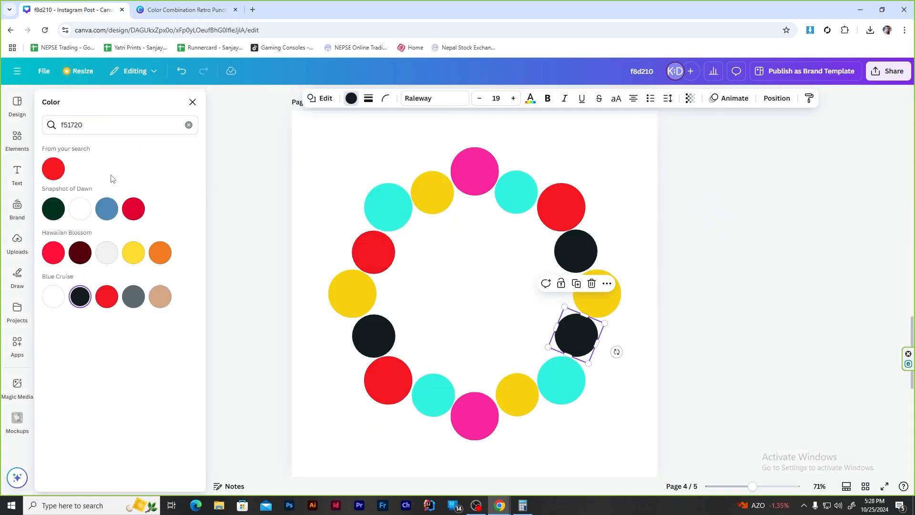
click(53, 168)
Fill the smaller circles just above the far-right circle and just below the far-left circle with pink fa26a0.
click(205, 3)
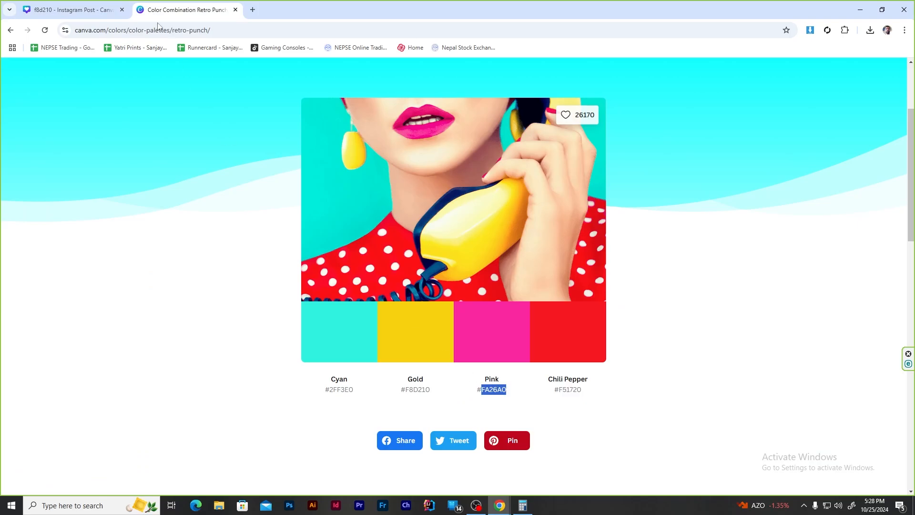
key(ctrl+Tab)
click(578, 255)
key(ctrl+a)
key(ctrl+v)
click(53, 168)
click(374, 336)
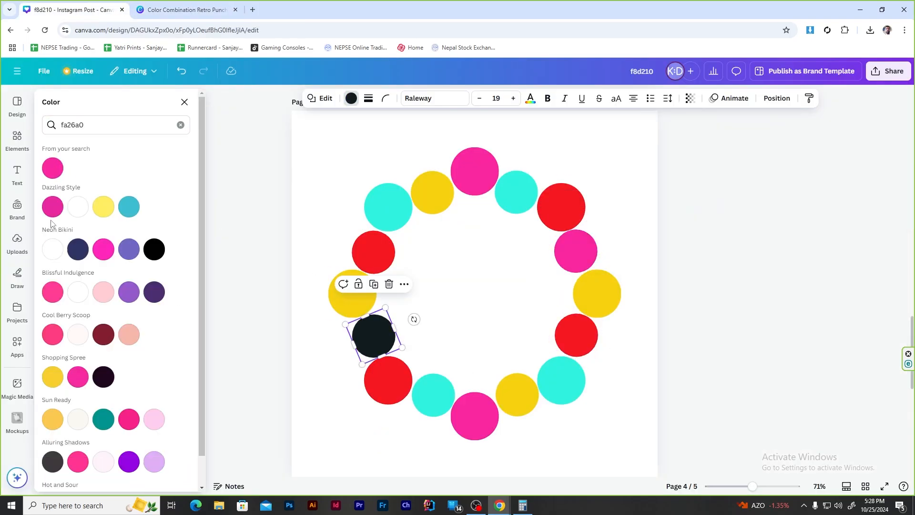
click(53, 169)
click(691, 323)
Group the sixteen coloured circles on page 4, duplicate the ring, and shrink the copy to about half size at its centre.
drag(320, 144, 624, 448)
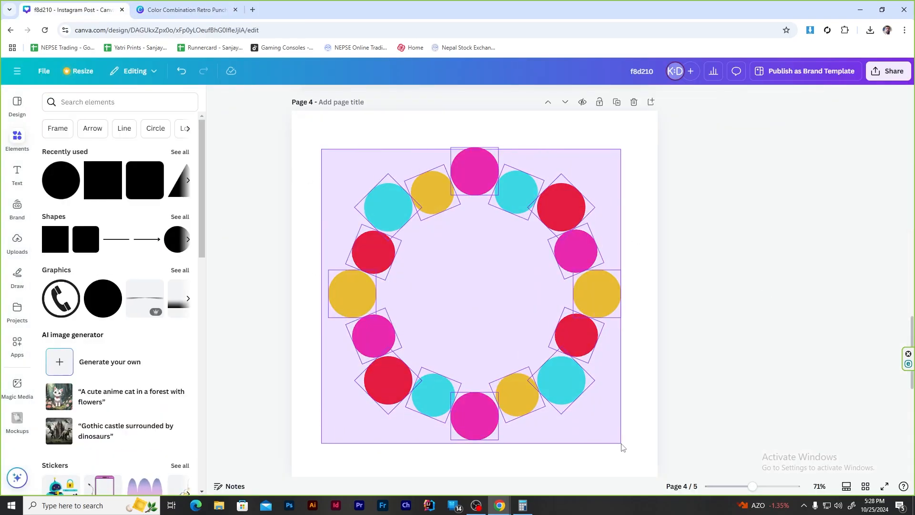
key(ctrl+g)
key(ctrl+d)
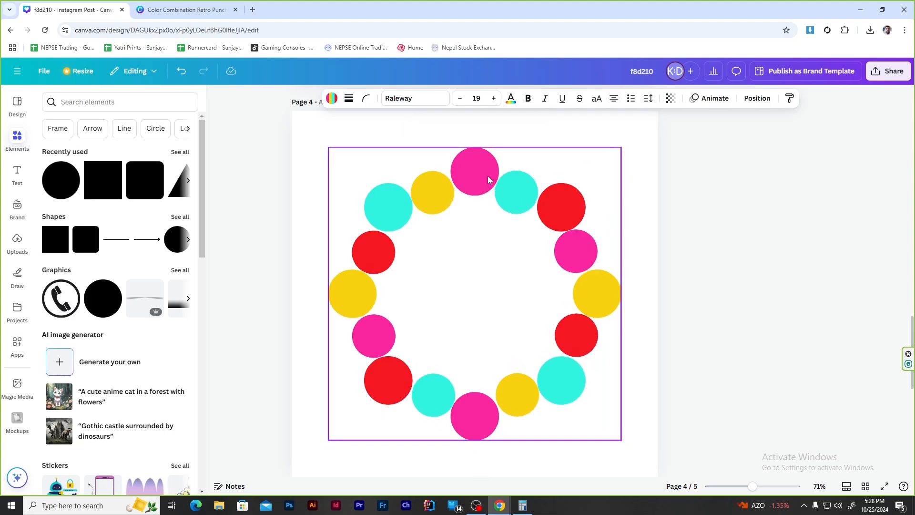
drag(626, 153, 543, 224)
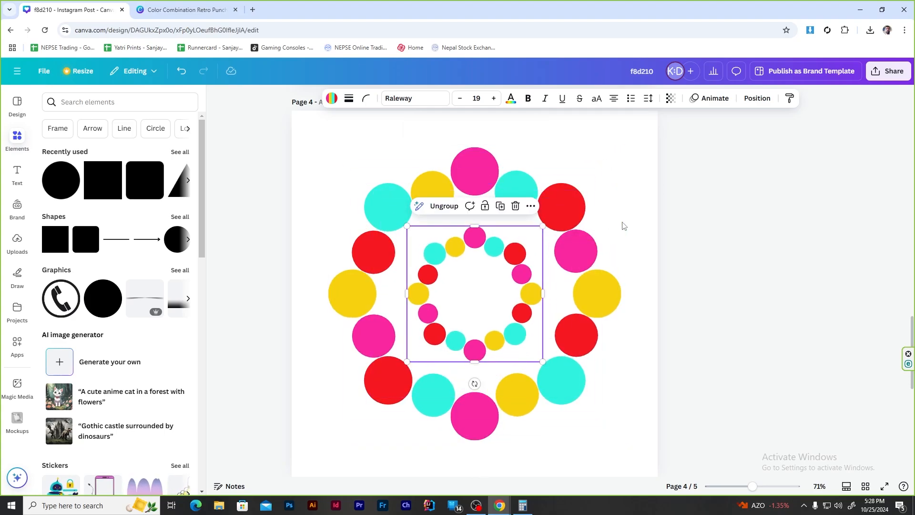
Duplicate the inner ring, line the copy up with it, and shrink it into a tiny innermost ring.
key(ctrl+d)
drag(520, 262, 515, 255)
drag(543, 226, 501, 267)
Select all three concentric rings on page 4 and group them into one pattern.
click(392, 206)
drag(304, 146, 678, 475)
key(ctrl+g)
click(751, 103)
click(700, 254)
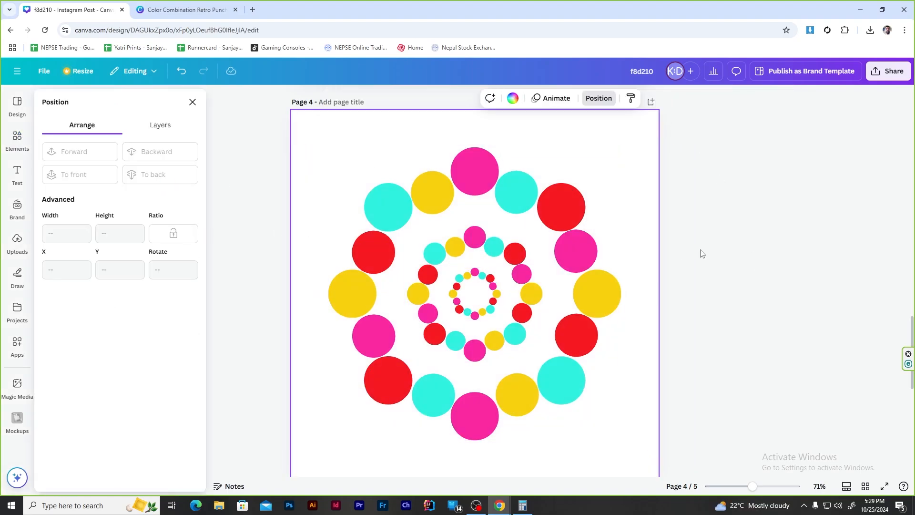
Review the finished radial dot patterns across the pages of the design.
scroll(676, 257, down, 2)
scroll(676, 260, up, 20)
scroll(677, 260, up, 3)
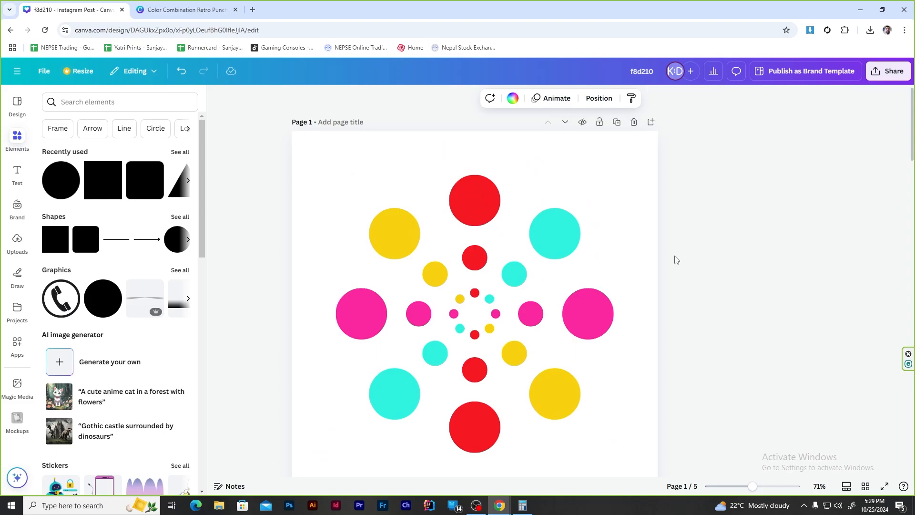
scroll(677, 259, down, 13)
scroll(677, 260, up, 12)
scroll(675, 260, down, 15)
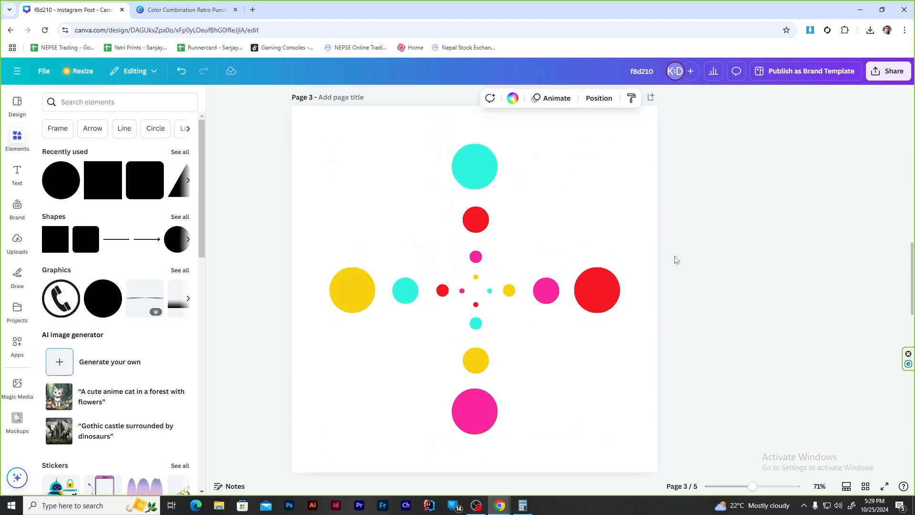
scroll(545, 263, up, 1)
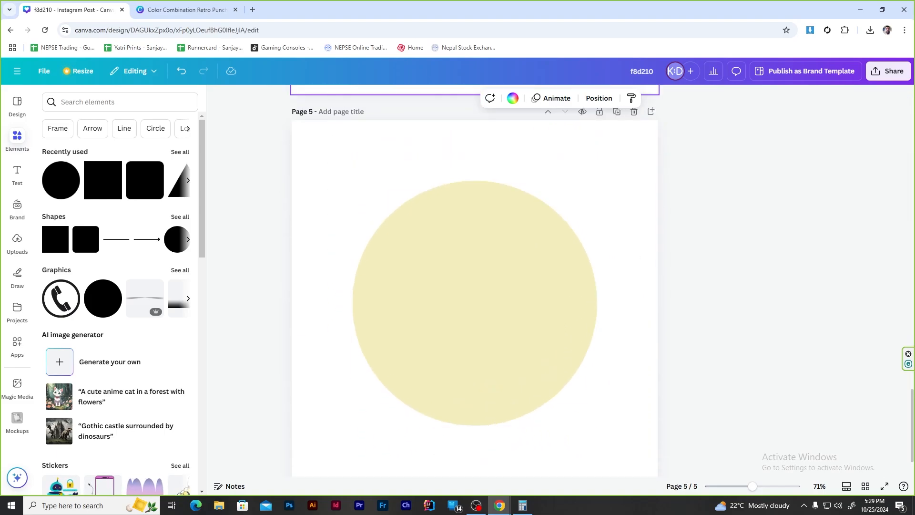
Add a circle to page 5, colour it black, and shrink it to about 140 px wide.
click(429, 274)
click(61, 186)
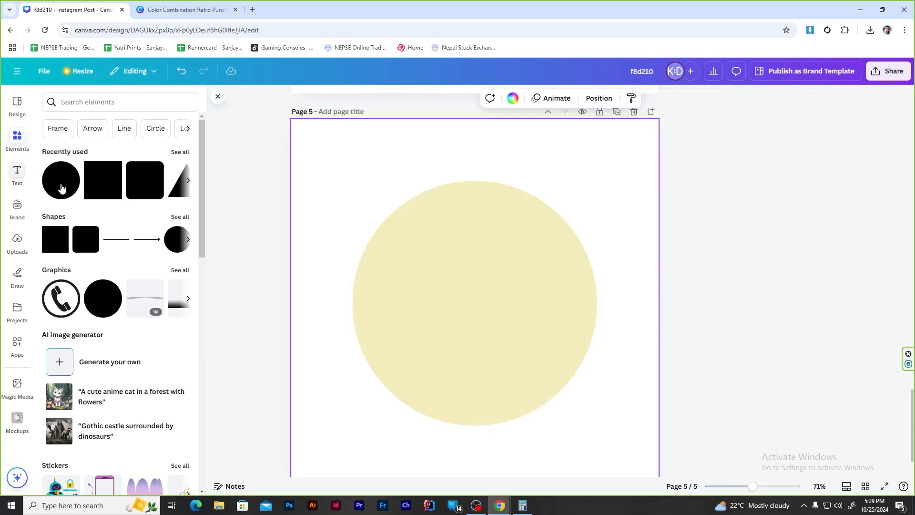
click(352, 98)
click(154, 249)
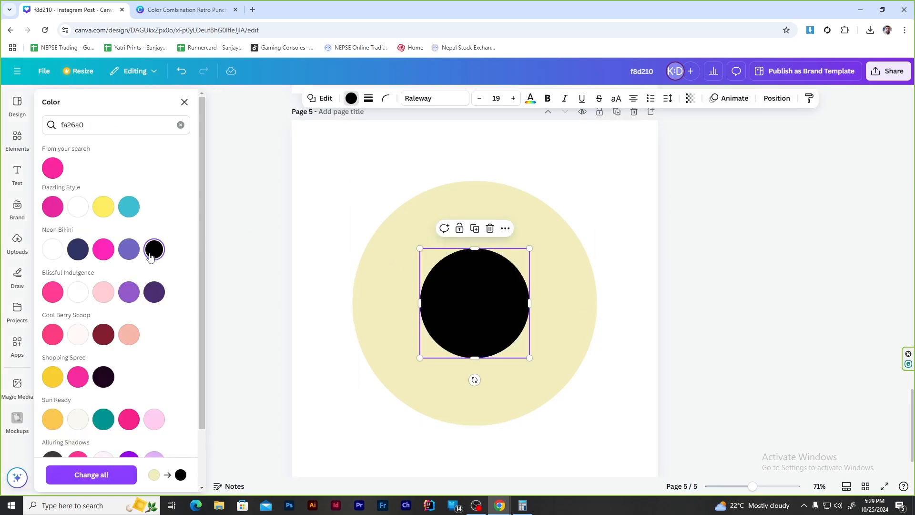
drag(529, 248, 469, 303)
Place matching black circles on the top and bottom edges of the pale guide circle and group the pair.
drag(444, 336, 500, 418)
click(477, 188)
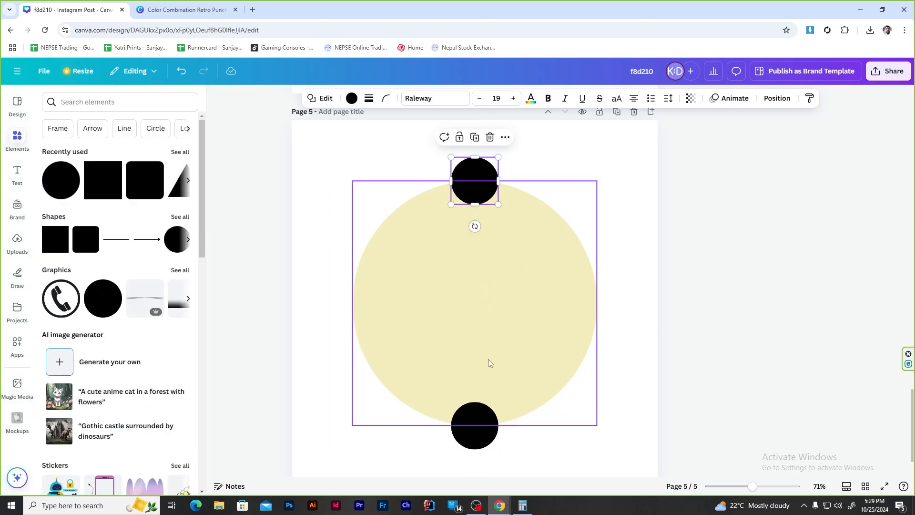
shift+click(473, 427)
right_click(473, 427)
shift+click(454, 301)
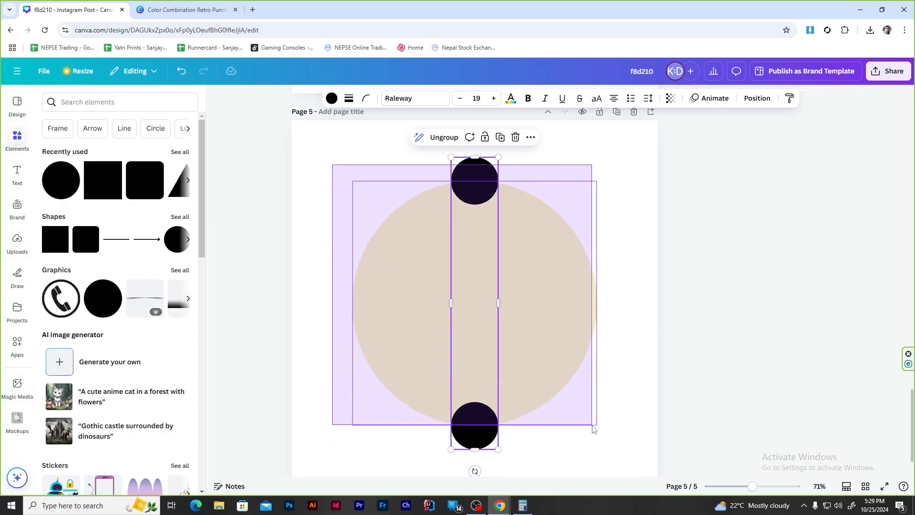
Lock the large pale guide circle on page 5 in place.
click(768, 99)
click(317, 242)
right_click(387, 282)
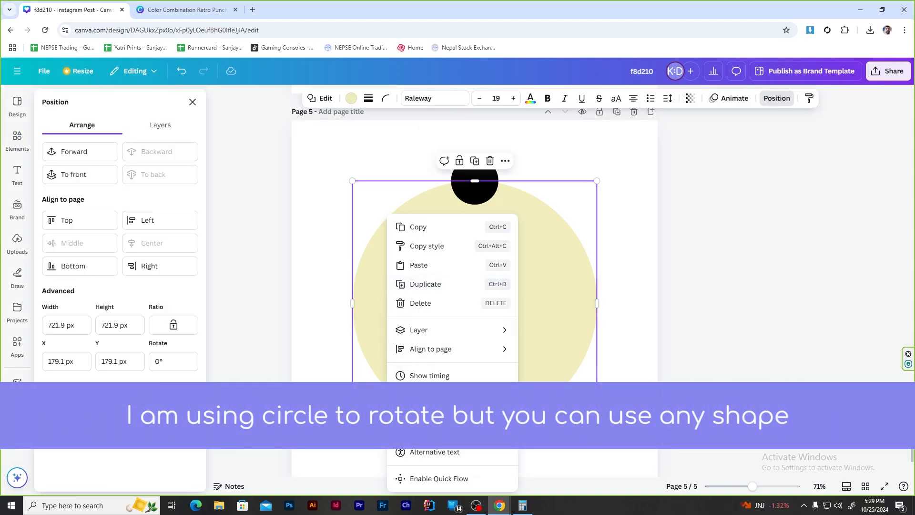
mouse_move(429, 433)
click(553, 435)
click(652, 302)
Duplicate the black circle pair and rotate the copy to -90°, then duplicate both pairs and rotate them diagonally to make eight circles.
click(476, 185)
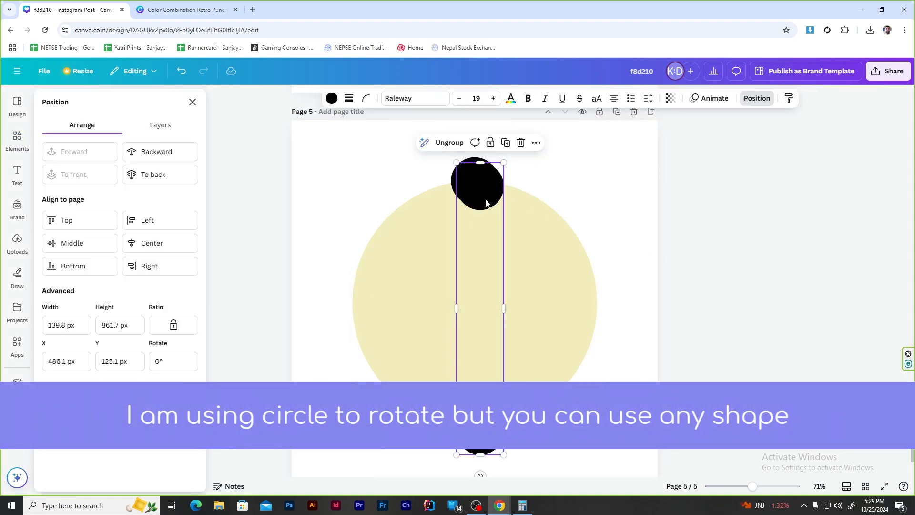
drag(479, 471, 684, 300)
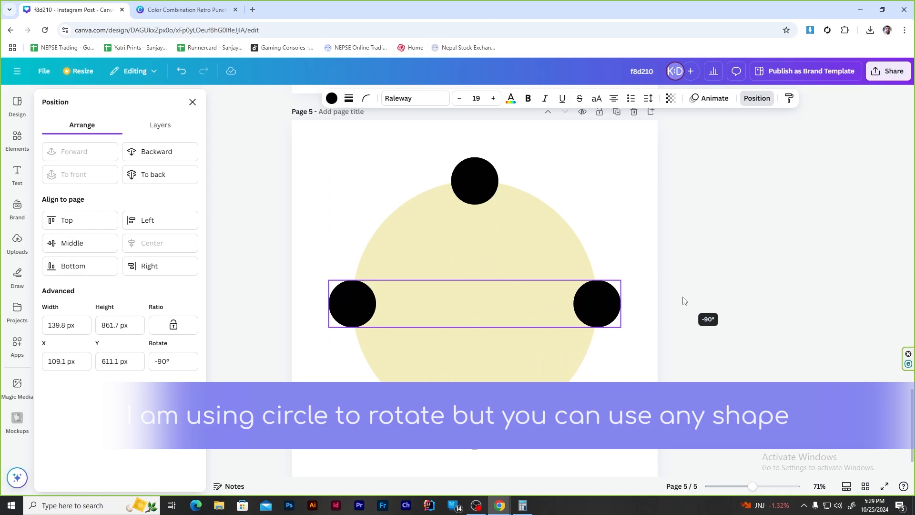
drag(316, 174, 635, 439)
key(ctrl+d)
drag(479, 202, 474, 196)
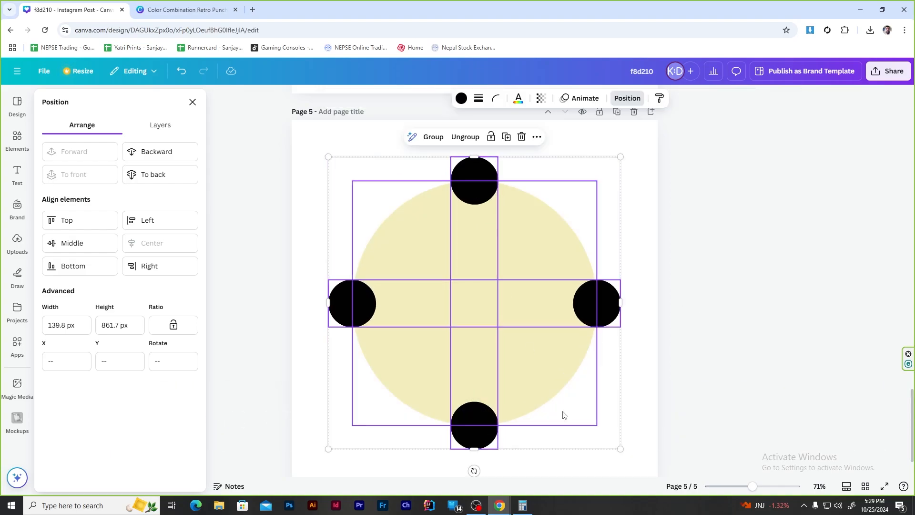
drag(474, 471, 627, 454)
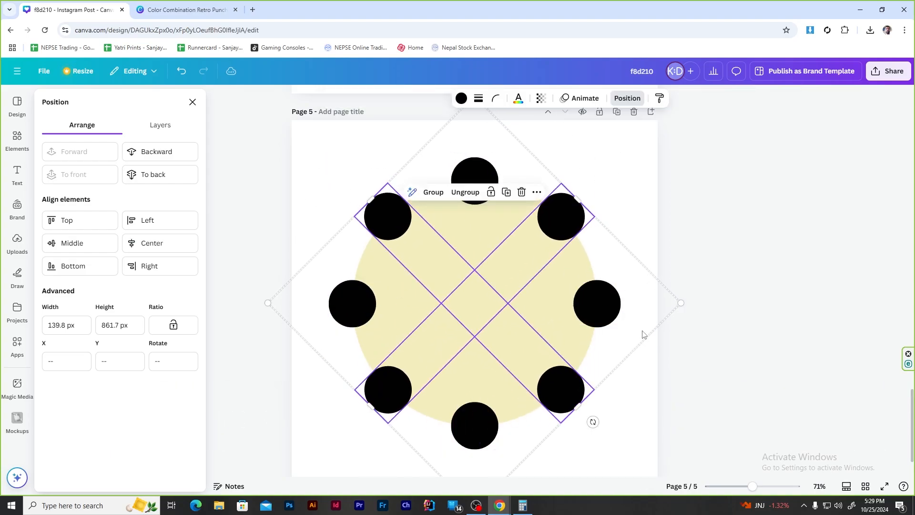
Group the eight black circles, duplicate the group, and rotate the copy to fill the gaps, making a sixteen-circle ring.
click(313, 159)
drag(313, 159, 660, 489)
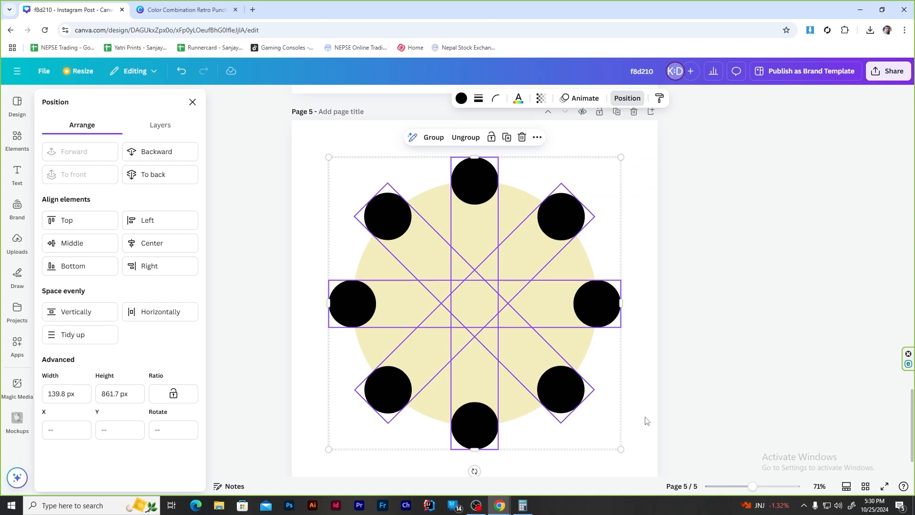
key(ctrl+g)
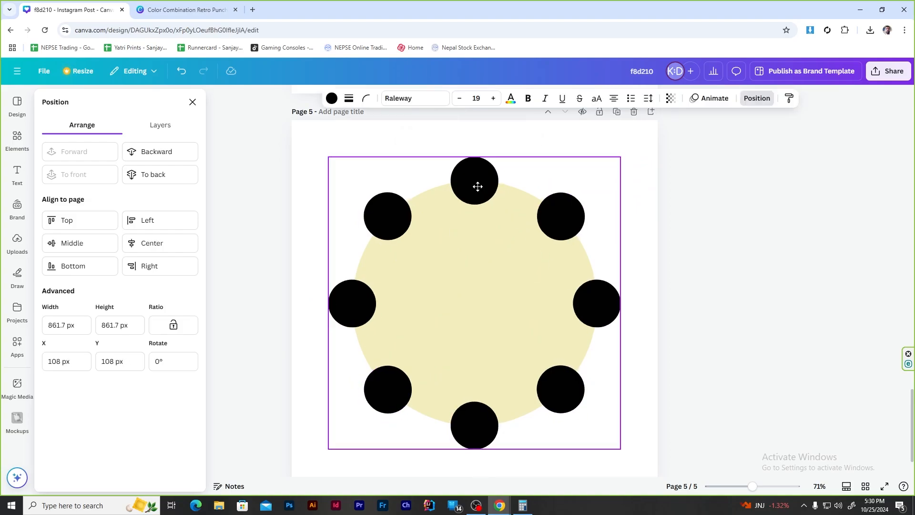
drag(473, 467, 536, 468)
click(717, 256)
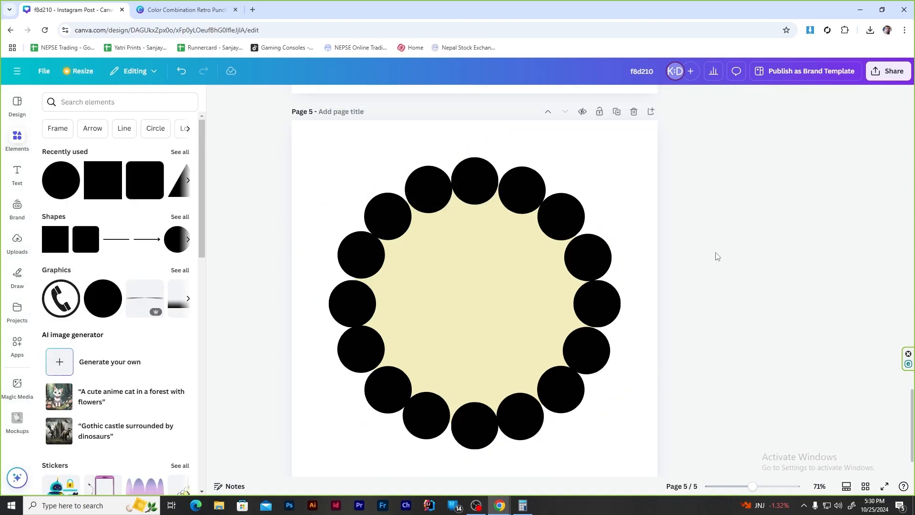
Ungroup the sixteen-circle ring on page 5 into individual circles.
drag(318, 150, 657, 472)
right_click(555, 228)
click(589, 408)
click(557, 176)
Shrink every other black circle around its centre, from the ring's top circle clockwise to the lower-right diagonal one.
scroll(489, 174, up, 2)
scroll(467, 349, up, 3)
click(475, 262)
drag(508, 230, 498, 259)
click(597, 320)
drag(644, 313, 619, 313)
click(648, 445)
drag(682, 403, 672, 432)
scroll(684, 190, down, 5)
click(596, 319)
mouse_move(637, 317)
mouse_down()
mouse_move(618, 307)
mouse_move(620, 320)
mouse_up()
Shrink the bottom, lower-left diagonal, left and upper-left diagonal circles to match, so large and small circles alternate around the ring.
click(466, 384)
drag(510, 335, 490, 357)
click(353, 330)
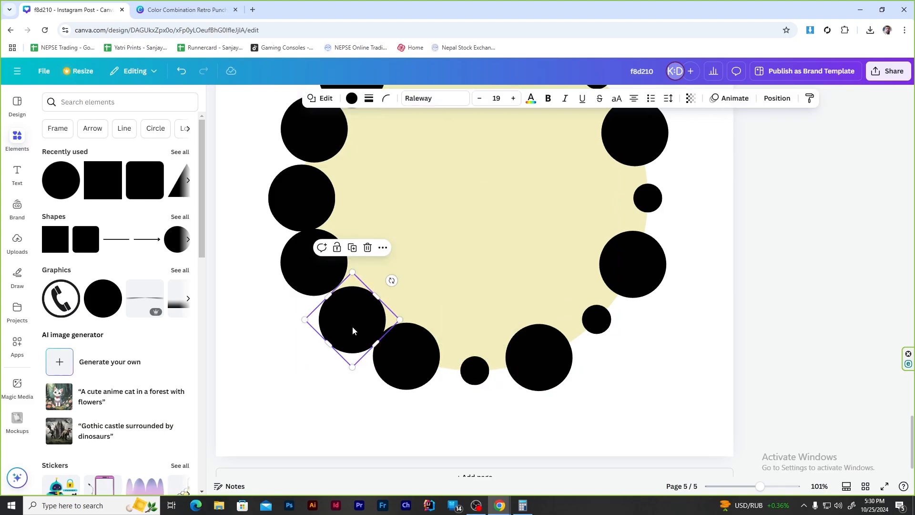
drag(350, 274, 380, 300)
click(323, 195)
drag(335, 164, 316, 184)
scroll(385, 229, up, 2)
click(359, 164)
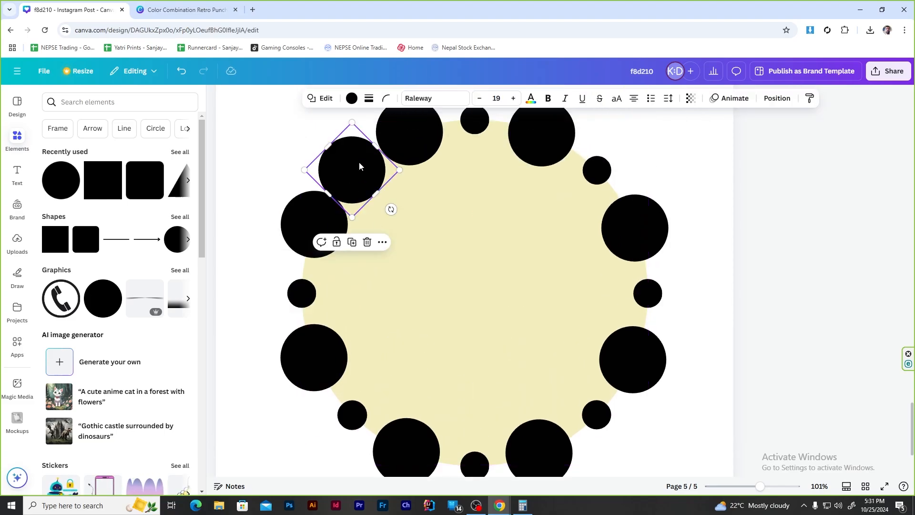
drag(353, 123, 373, 150)
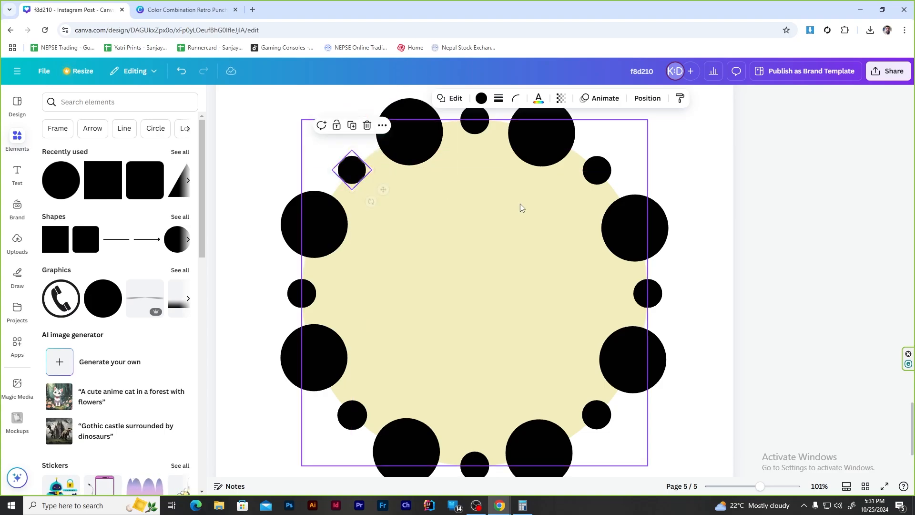
click(752, 224)
Unlock the large pale guide circle and delete it.
scroll(752, 224, down, 3)
click(646, 219)
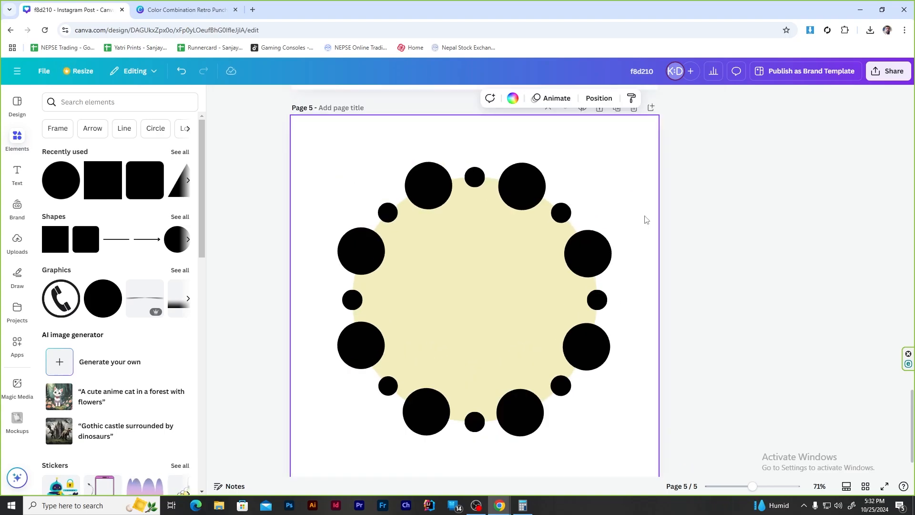
right_click(476, 307)
click(521, 361)
key(Delete)
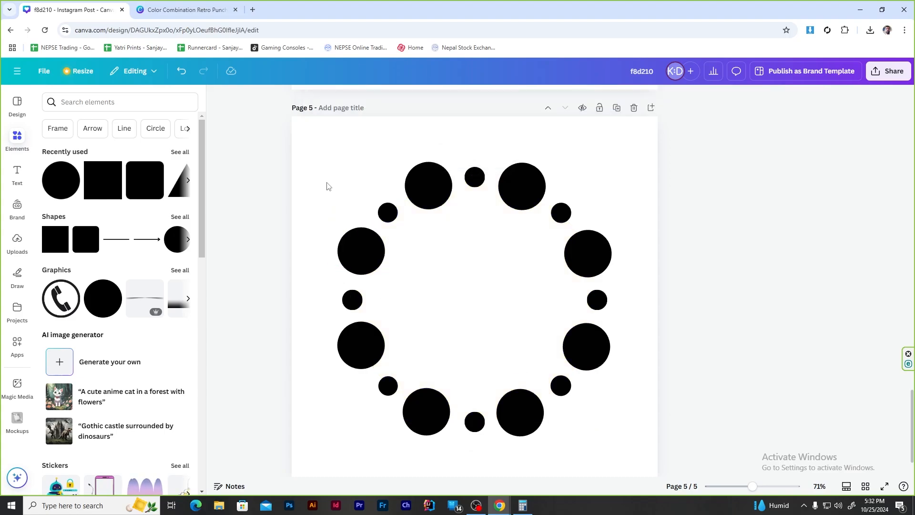
Fill the large circle just left of the ring's top and its opposite counterpart with red #F51720.
click(428, 186)
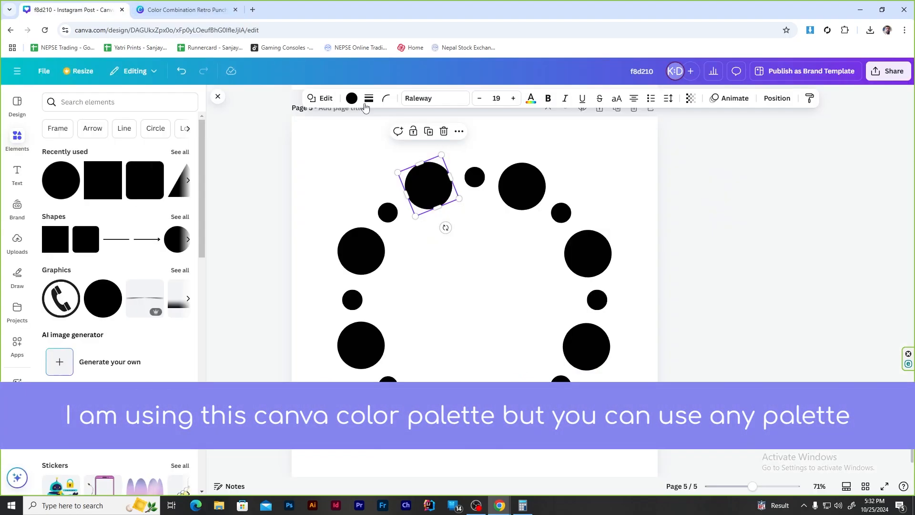
click(352, 98)
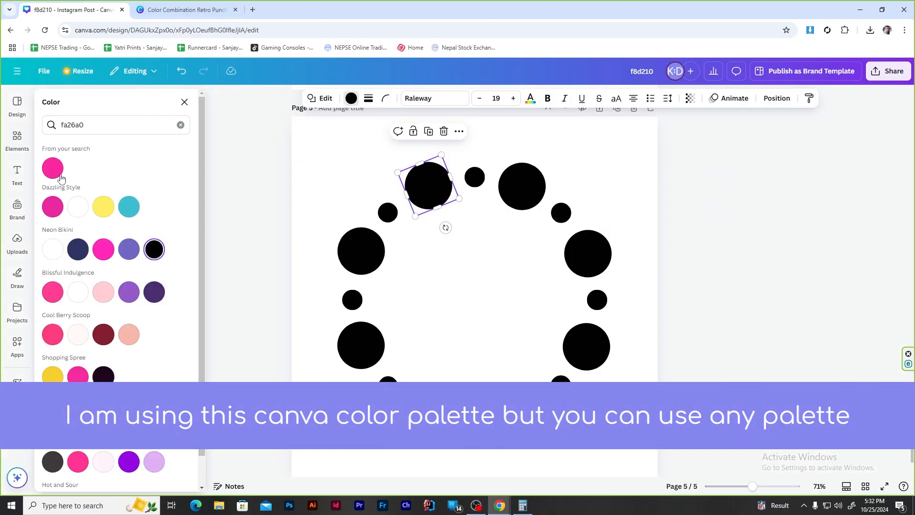
double_click(108, 124)
text(f51720)
click(53, 168)
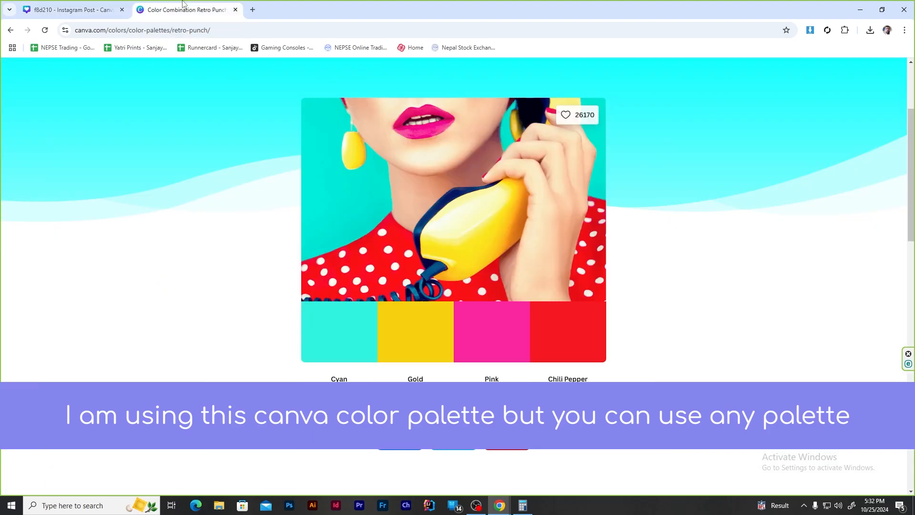
Copy the Gold code from the Retro Punch palette and fill the large upper-right and lower-left side circles with #F8D210.
double_click(409, 390)
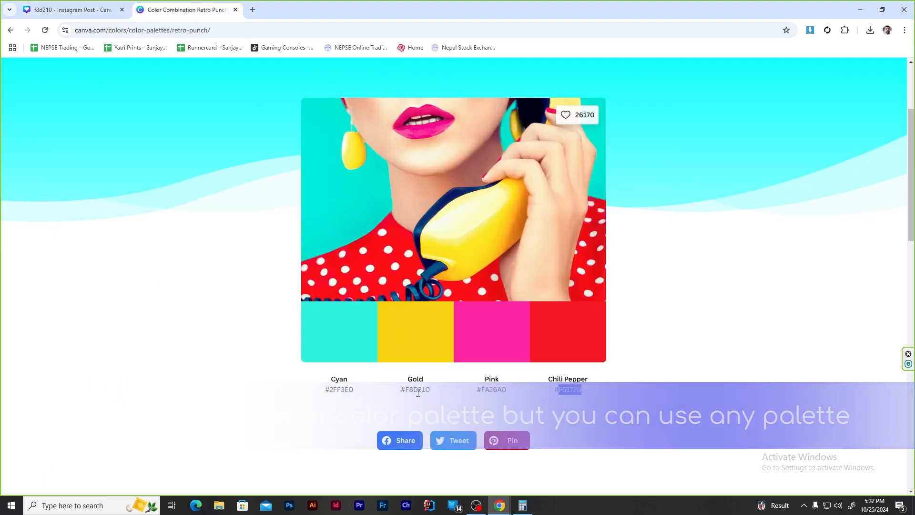
click(92, 4)
click(583, 246)
double_click(108, 125)
text(f8d210)
click(53, 168)
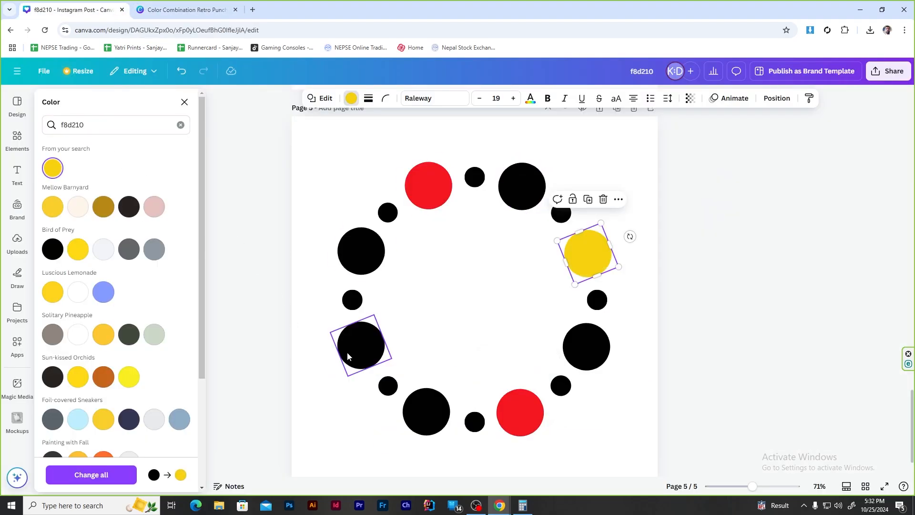
click(347, 356)
click(54, 167)
Copy the Pink code from the Retro Punch palette and fill the large upper-left and lower-right side circles with #FA26A0.
click(186, 10)
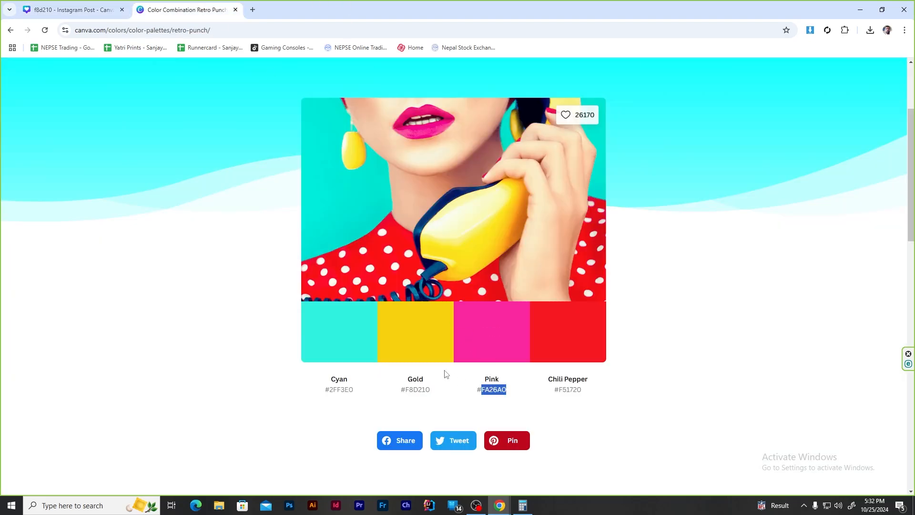
click(81, 4)
click(358, 257)
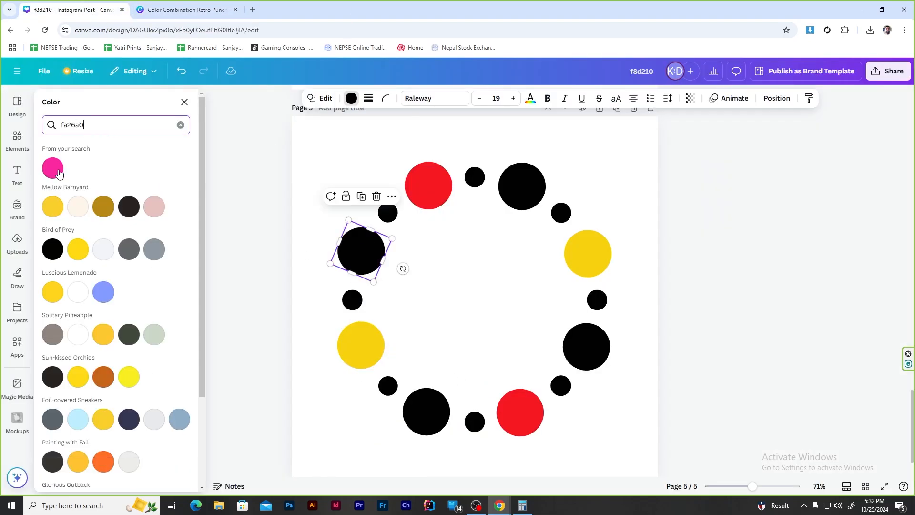
click(58, 174)
click(588, 351)
click(54, 168)
Copy the Cyan code from the Retro Punch palette and fill the last two large black circles with #2FF3E0.
click(213, 4)
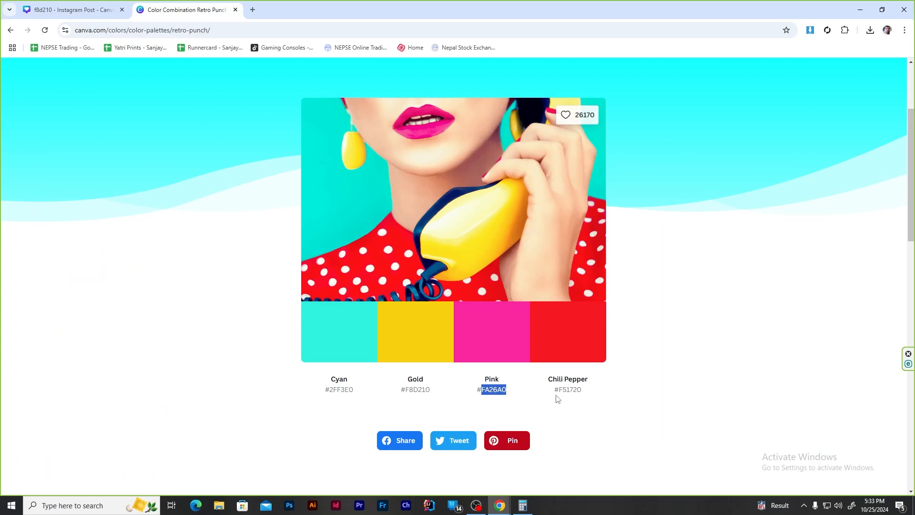
click(60, 2)
click(183, 7)
click(76, 9)
click(522, 186)
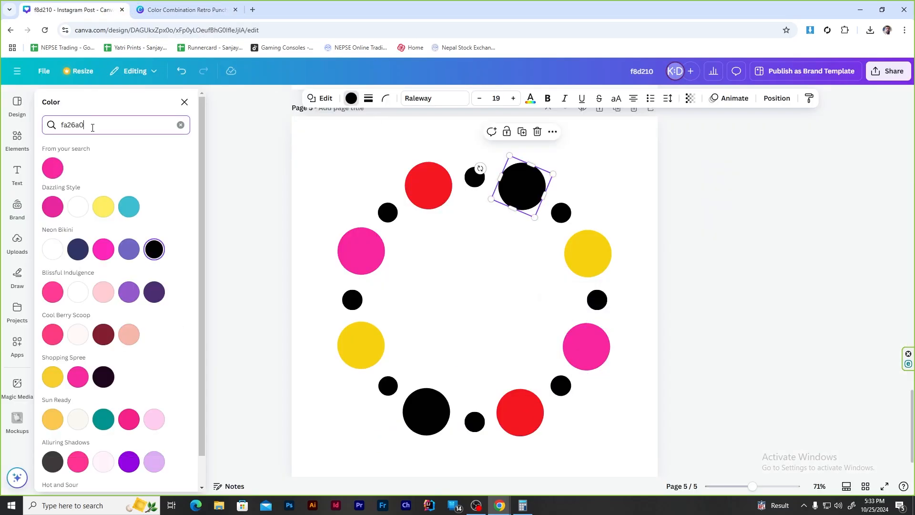
key(ctrl+a)
text(2ff3e0)
click(53, 169)
click(424, 409)
click(54, 169)
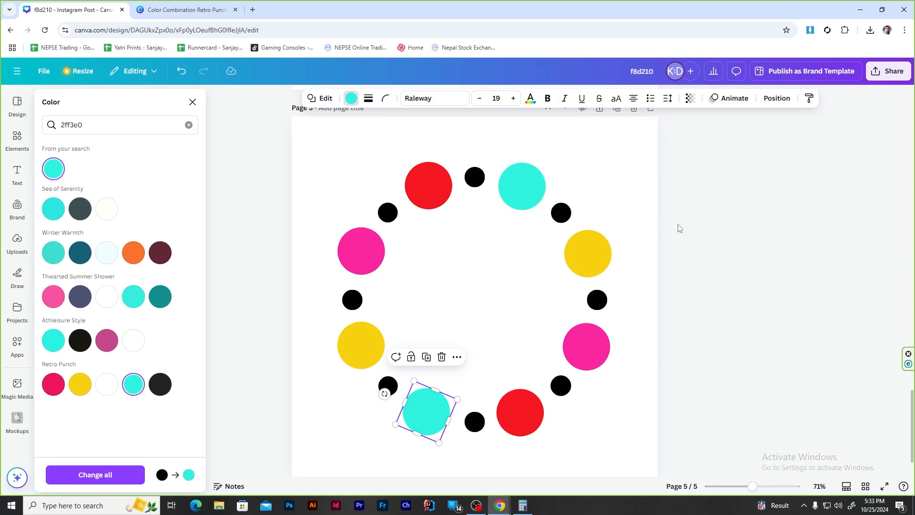
key(Escape)
Fill the small upper-right and lower-left diagonal circles with pink #FA26A0 from the palette page.
click(561, 211)
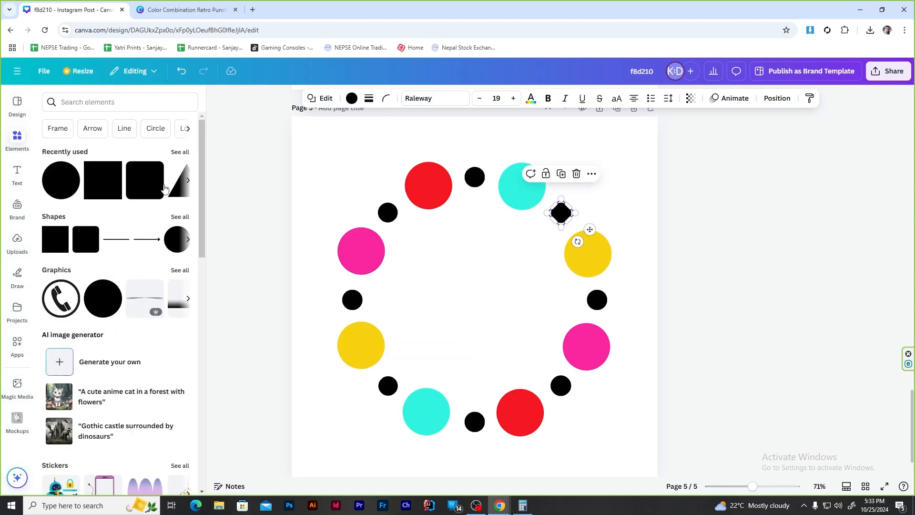
click(201, 6)
click(75, 9)
click(351, 98)
click(107, 125)
key(ctrl+a)
text(fa26a0)
click(53, 168)
click(388, 385)
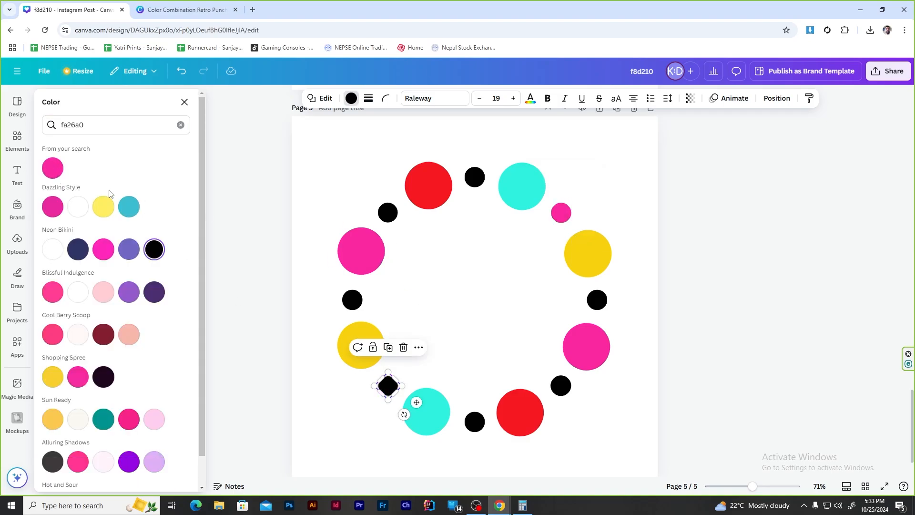
click(53, 169)
Fill the small lower-right and upper-left diagonal circles with gold #F8D210 from the palette page.
key(ctrl+Tab)
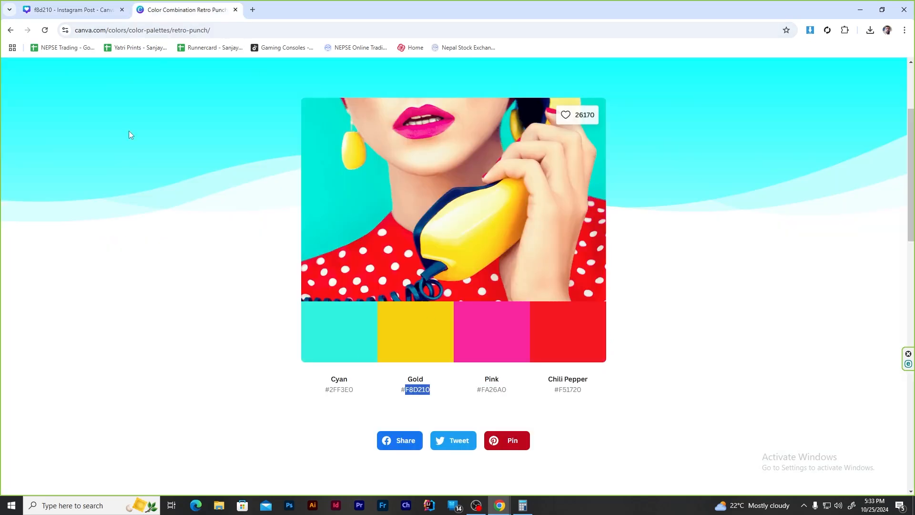
click(74, 10)
click(563, 386)
click(127, 128)
key(ctrl+a)
text(f8d210)
click(54, 168)
click(388, 213)
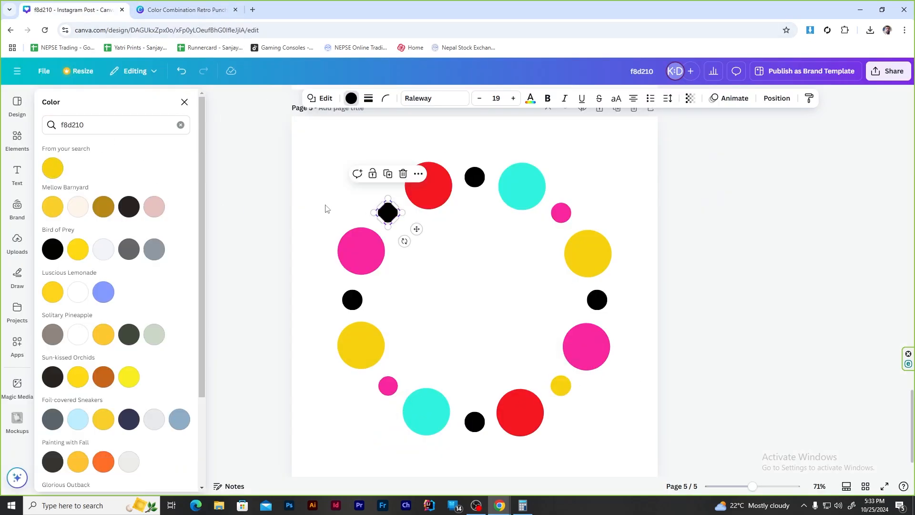
click(53, 168)
Copy the Cyan code from the palette page and fill the small leftmost and rightmost circles with #2FF3E0.
click(204, 4)
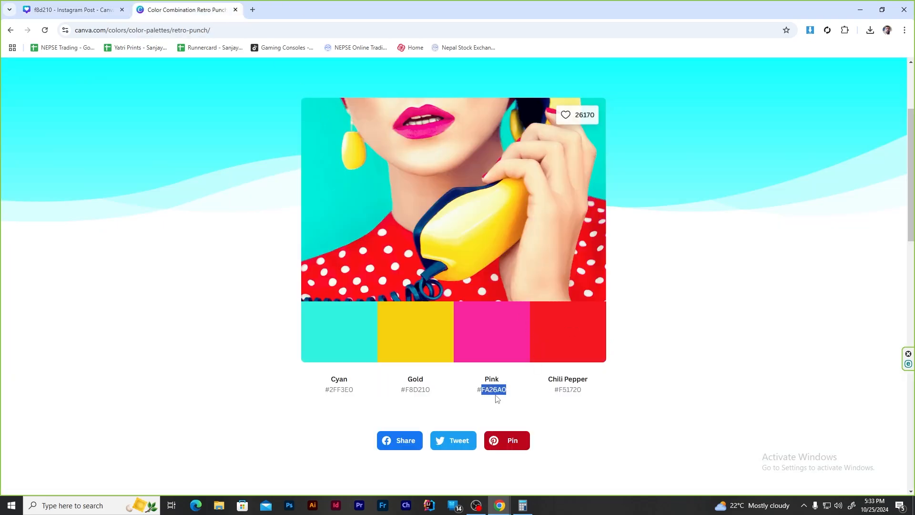
click(61, 7)
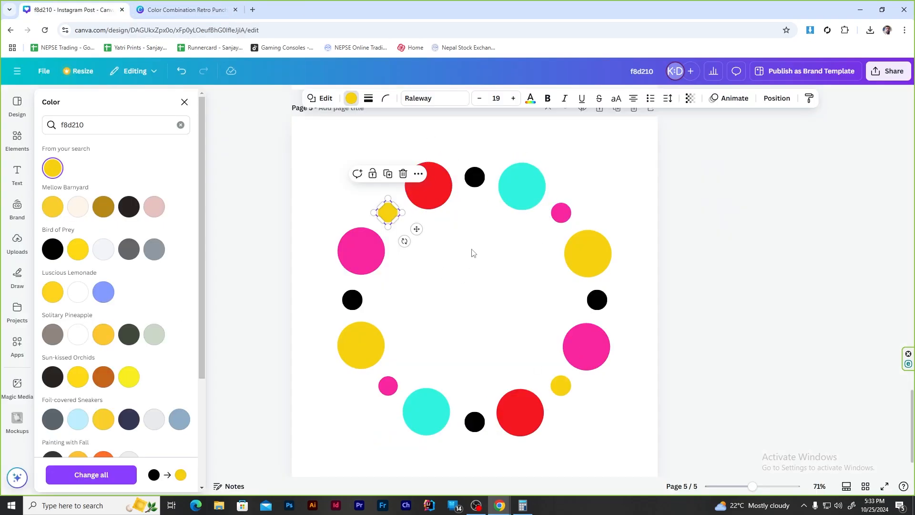
key(ctrl+Tab)
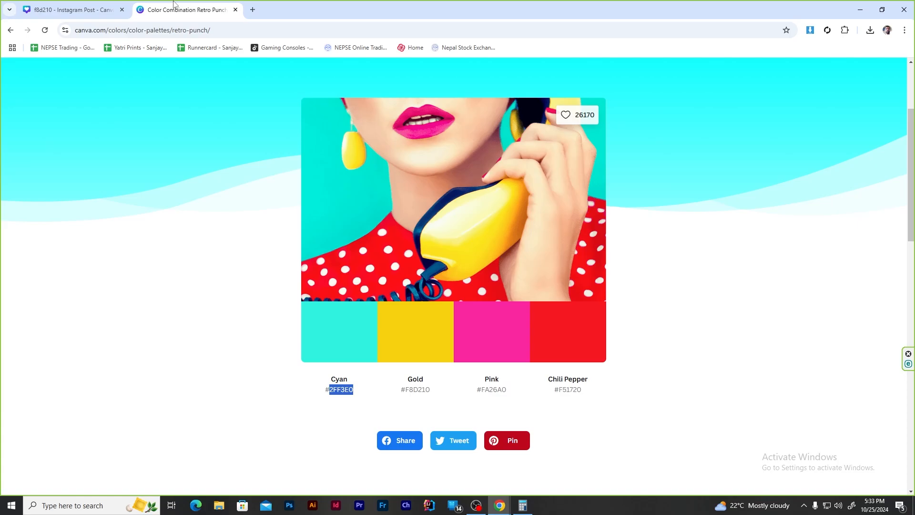
key(ctrl+Tab)
click(360, 304)
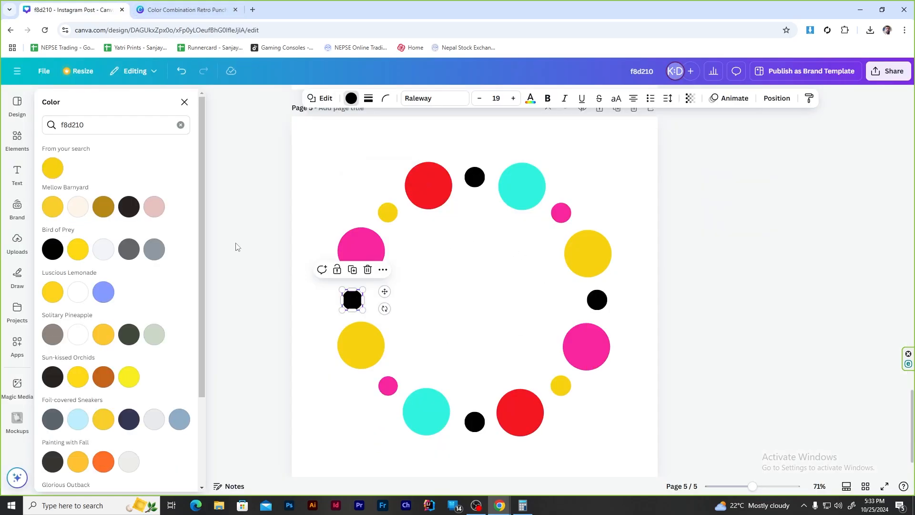
double_click(102, 128)
text(2ff3e0)
key(Return)
click(602, 302)
double_click(102, 128)
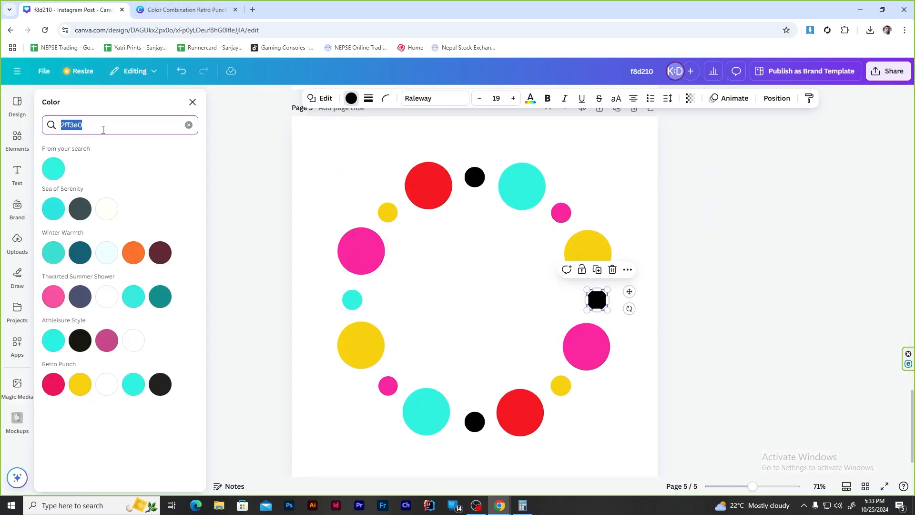
click(53, 170)
Copy the Chili Pepper code from the palette page and fill the small top and bottom circles with #F51720.
click(167, 9)
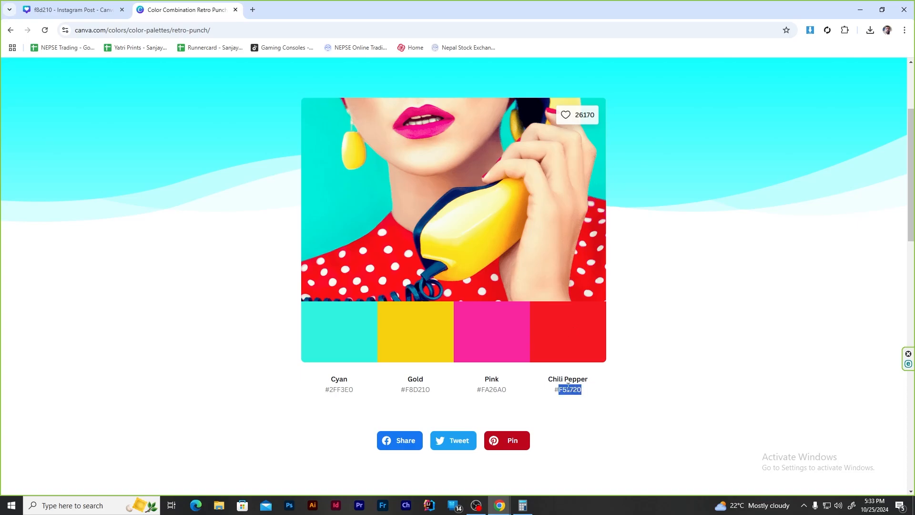
key(ctrl+Tab)
click(473, 180)
double_click(105, 125)
text(f51720)
key(Return)
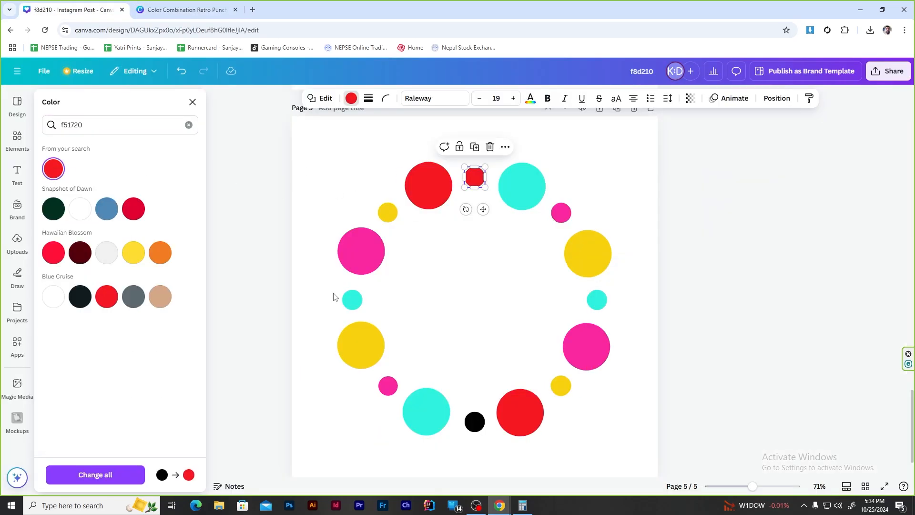
click(470, 426)
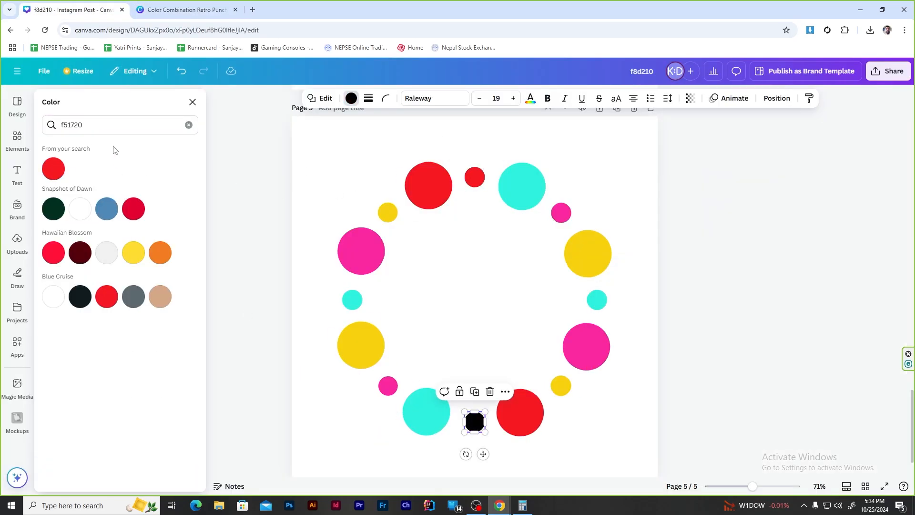
click(63, 174)
Recolour the two small pink diagonal circles to red #F51720.
click(389, 384)
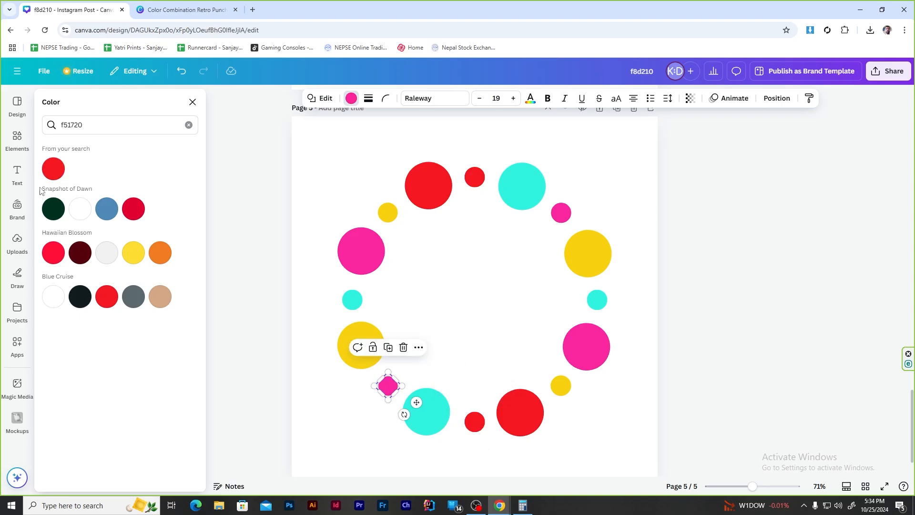
click(57, 171)
click(558, 214)
click(53, 172)
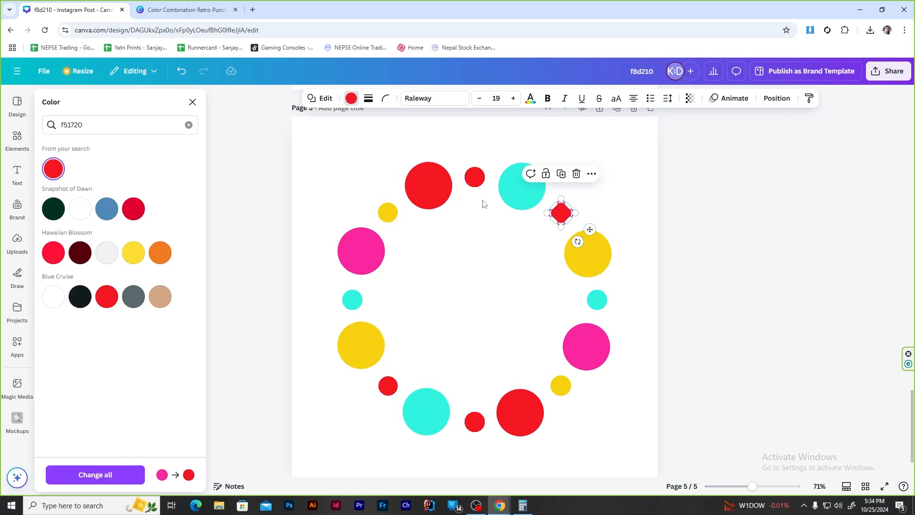
Copy the Pink code from the palette page and recolour the small top and bottom circles to #FA26A0.
click(474, 185)
click(191, 12)
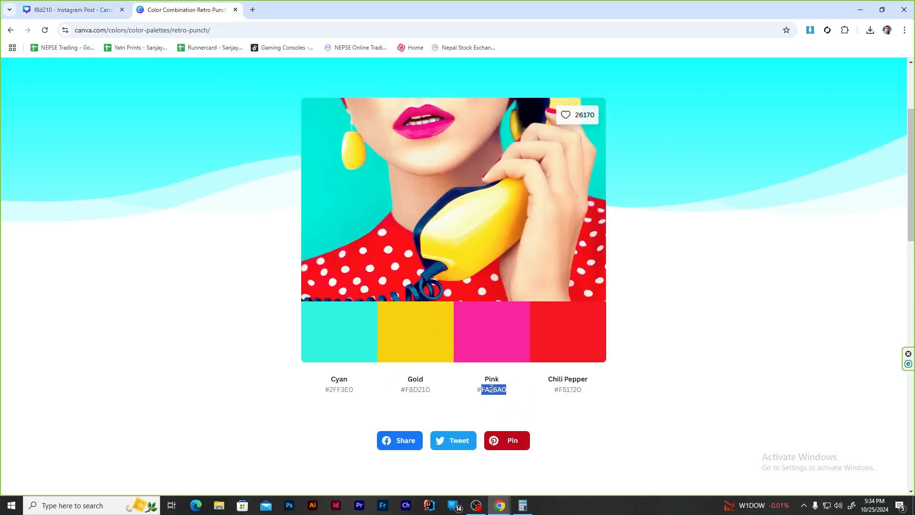
click(94, 14)
click(98, 126)
text(fa26a0)
key(Return)
click(474, 425)
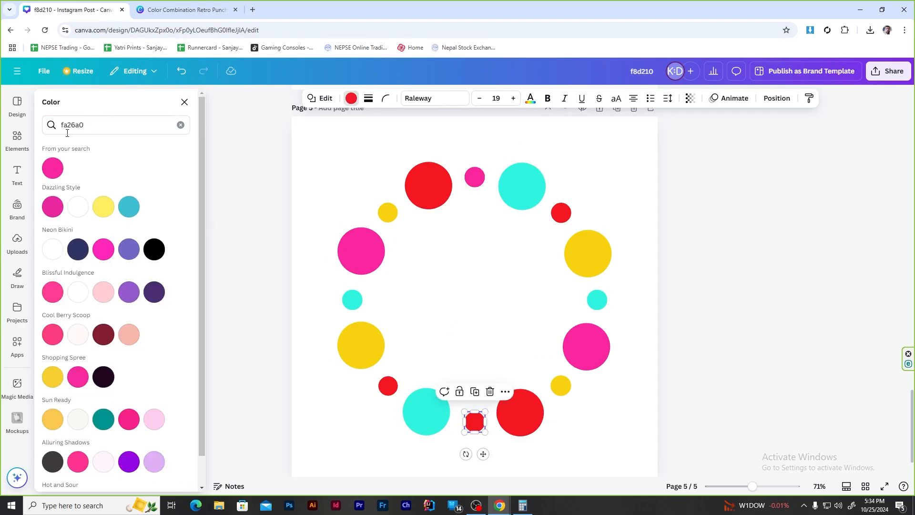
click(54, 168)
click(672, 302)
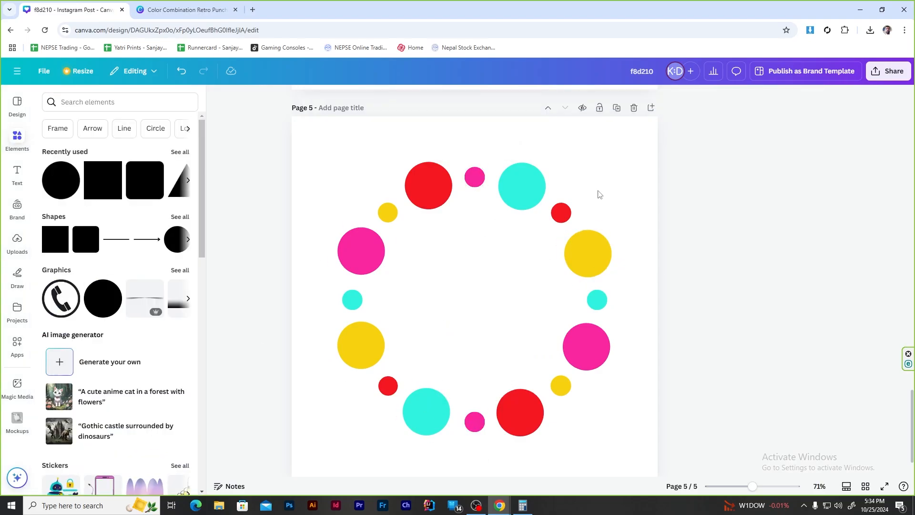
Group all sixteen coloured circles, duplicate the group, and shrink the copy about the ring's centre to form an inner ring.
drag(322, 163, 637, 456)
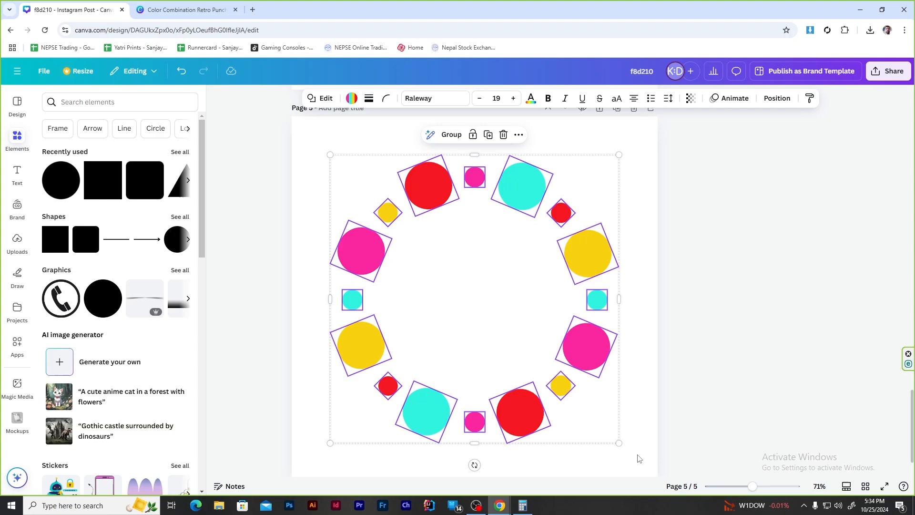
key(ctrl+g)
key(ctrl+d)
drag(533, 202, 525, 197)
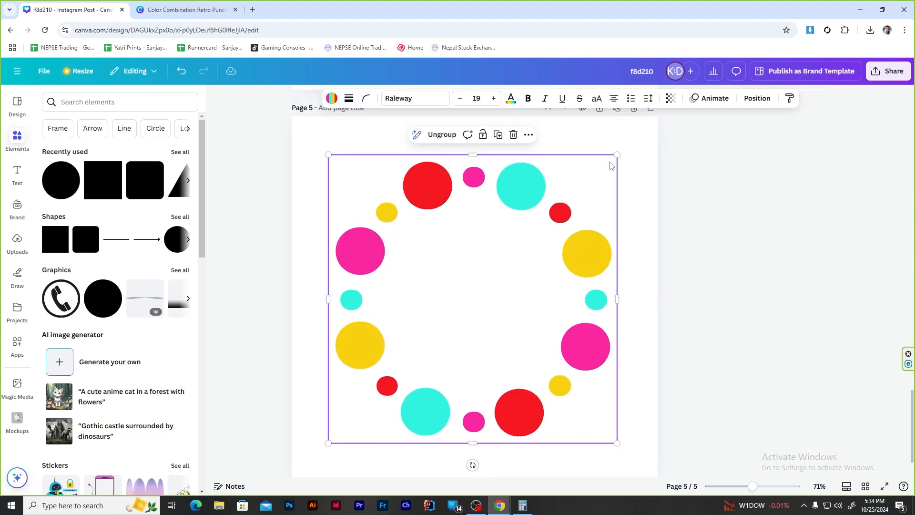
drag(616, 155, 527, 245)
key(ctrl+z)
drag(617, 155, 550, 212)
Duplicate the inner ring, align the copy over it, and shrink it about the centre to form a third, innermost ring.
drag(552, 290, 557, 296)
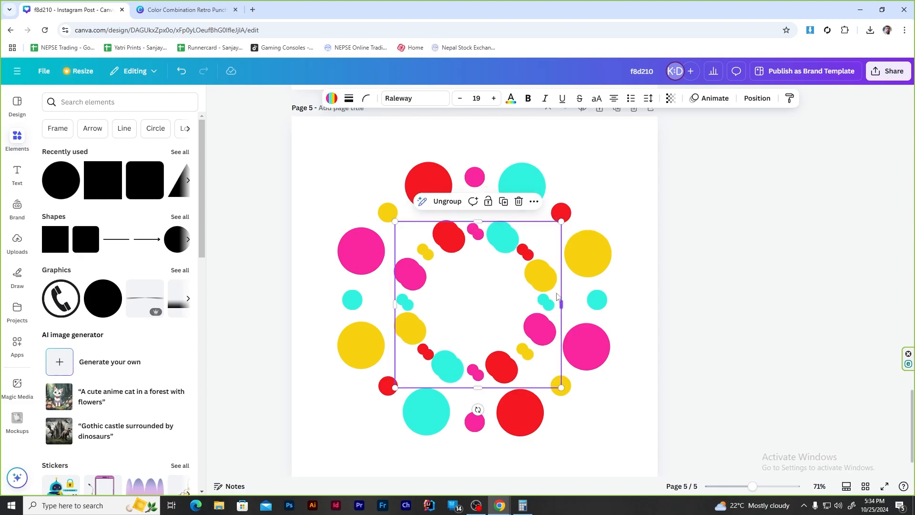
drag(498, 242, 493, 237)
drag(556, 216, 507, 266)
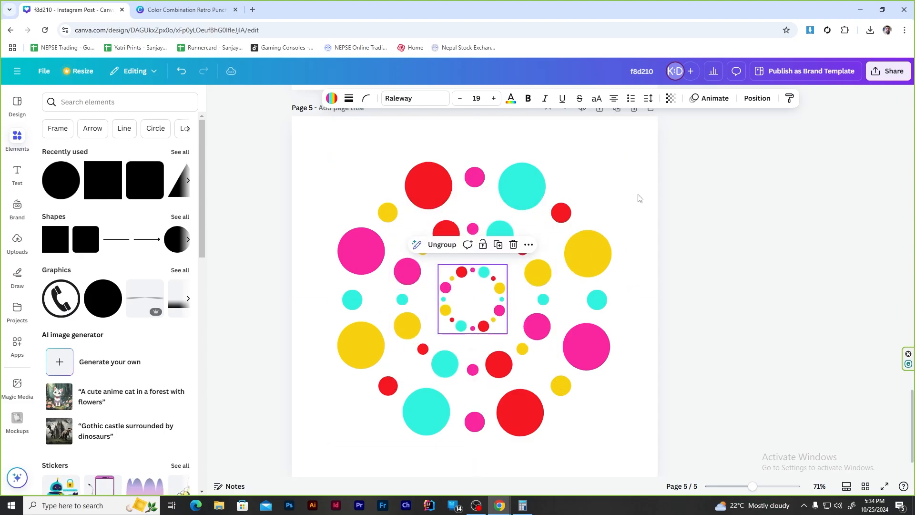
click(638, 198)
Group the three concentric rings into one object and open its position settings.
drag(318, 155, 641, 450)
key(ctrl+g)
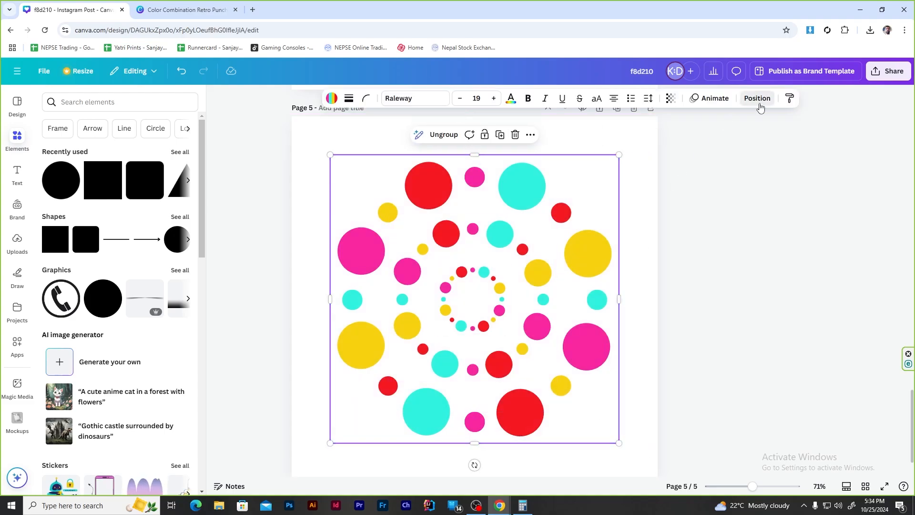
click(757, 98)
click(639, 212)
scroll(640, 212, down, 1)
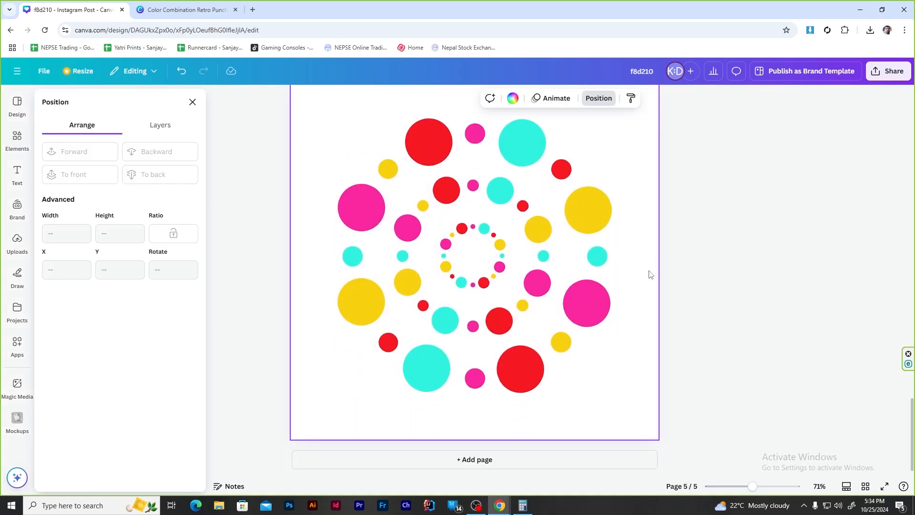
key(ctrl+d)
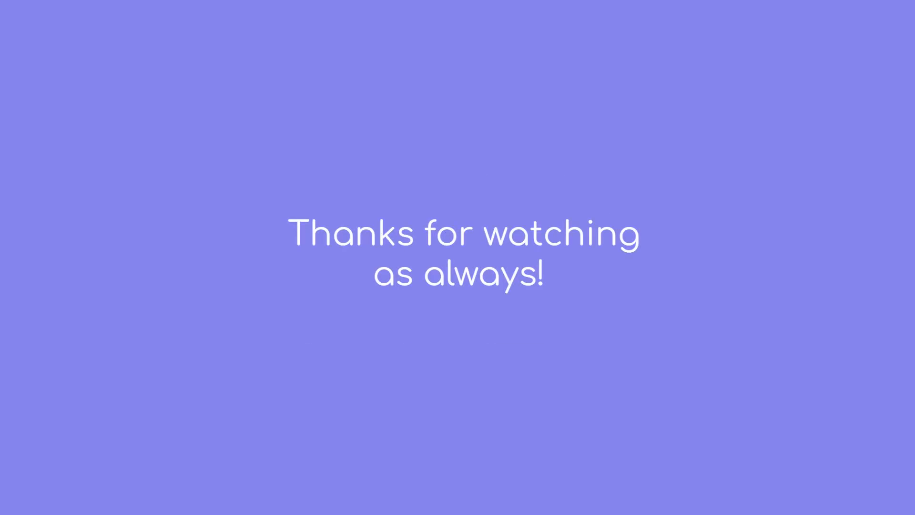